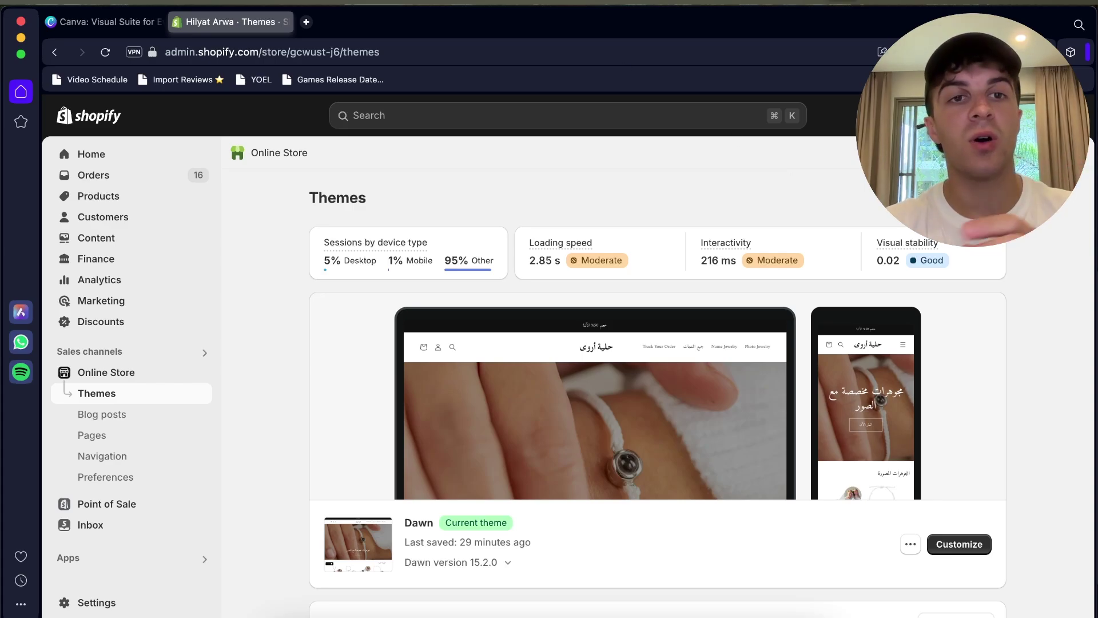
- On the Canva site, start designing and log in with the existing Google account
click(137, 23)
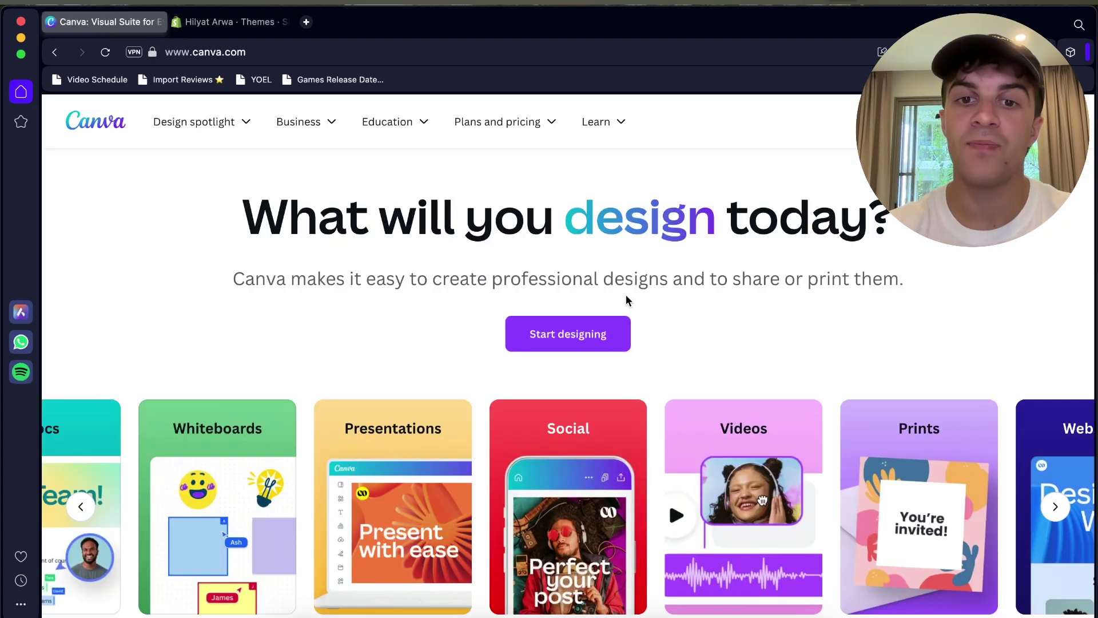
click(602, 339)
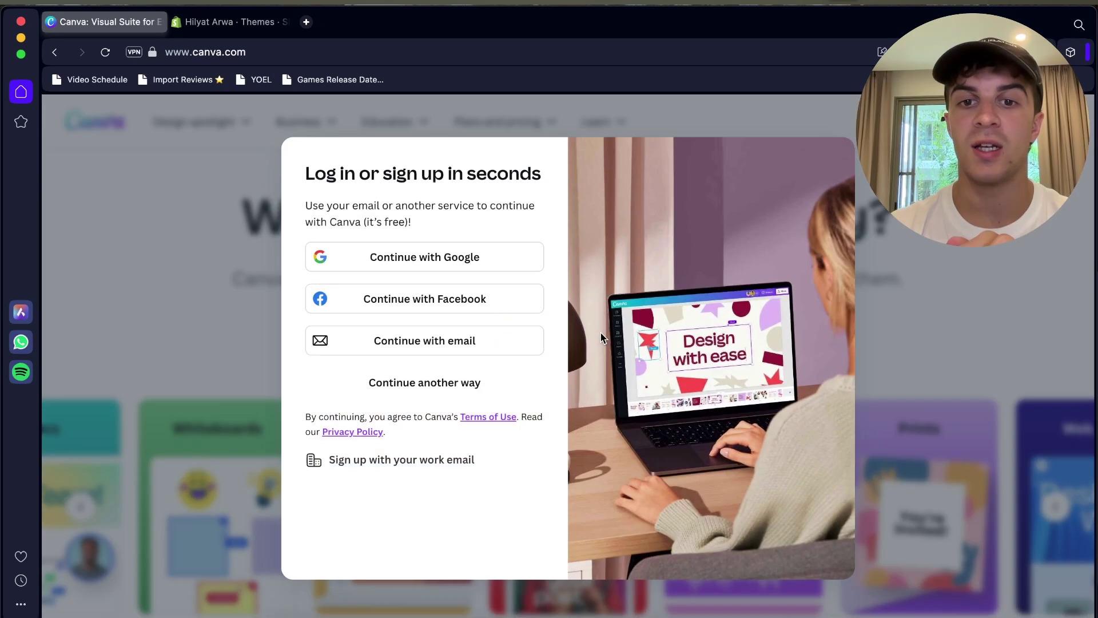
click(459, 258)
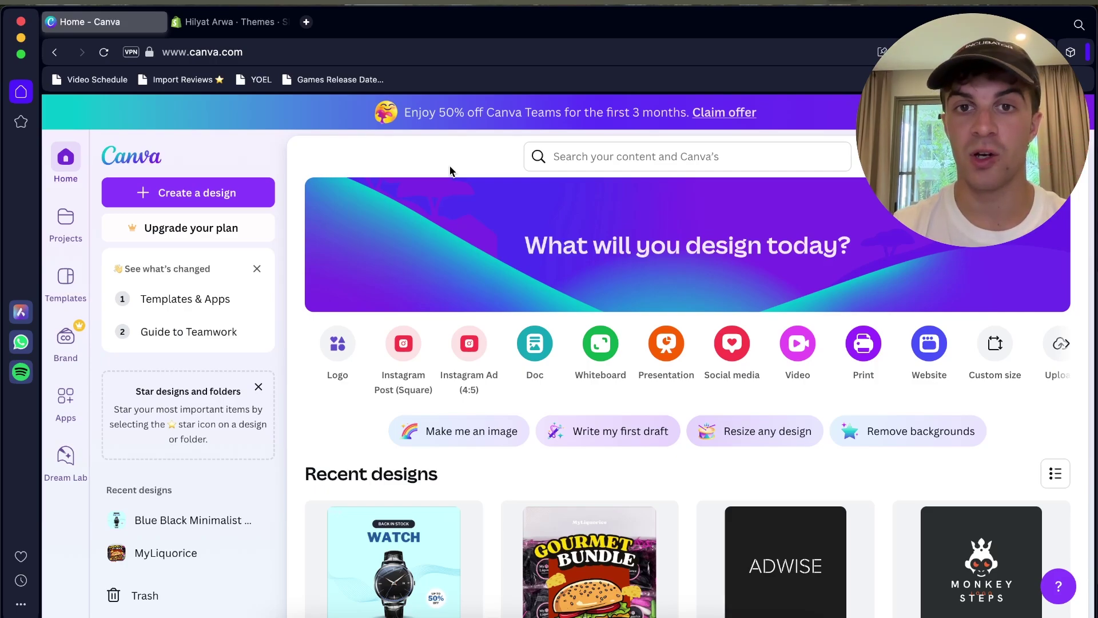
- Create a new blank 500 × 500 px Logo design from the design type choices
click(238, 195)
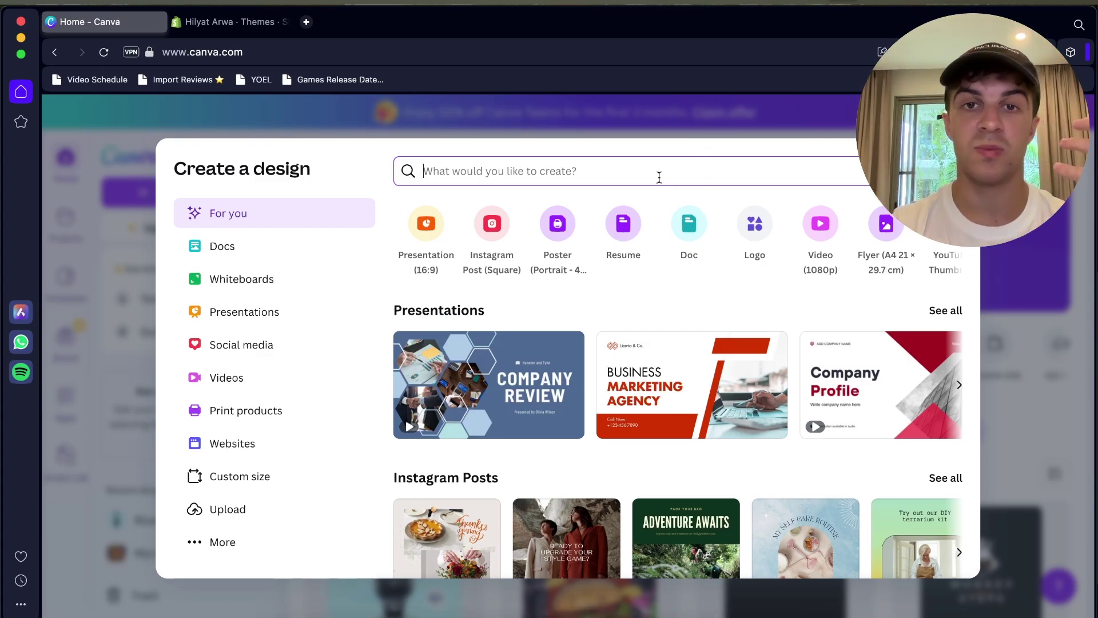
click(757, 224)
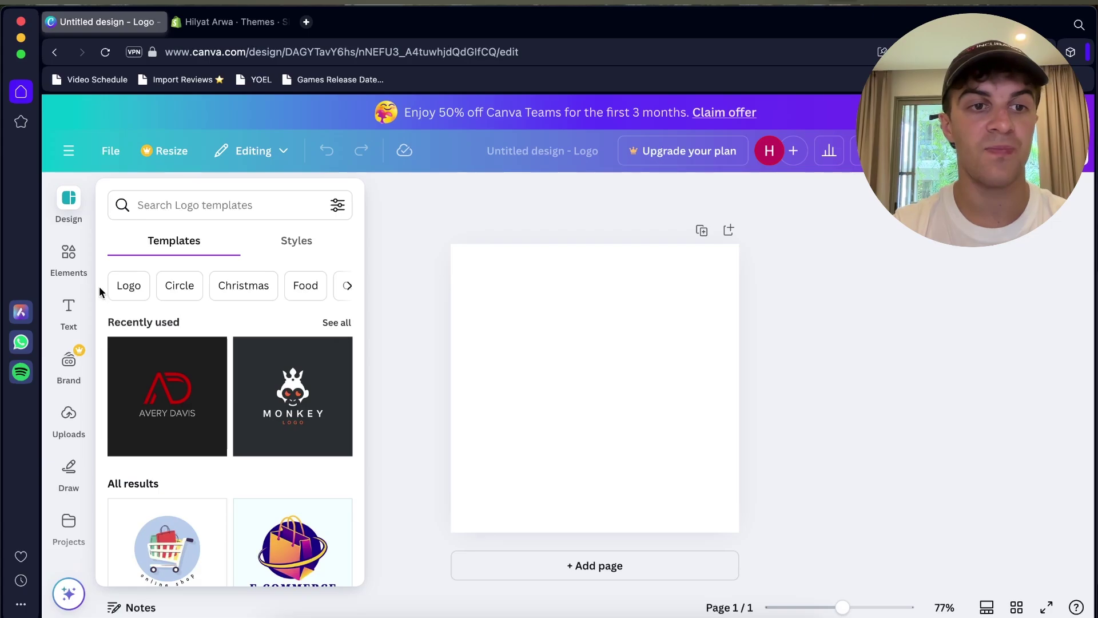
- Search the logo templates for 'dog logo'
scroll(171, 322, down, 1)
scroll(172, 323, up, 1)
scroll(171, 324, down, 2)
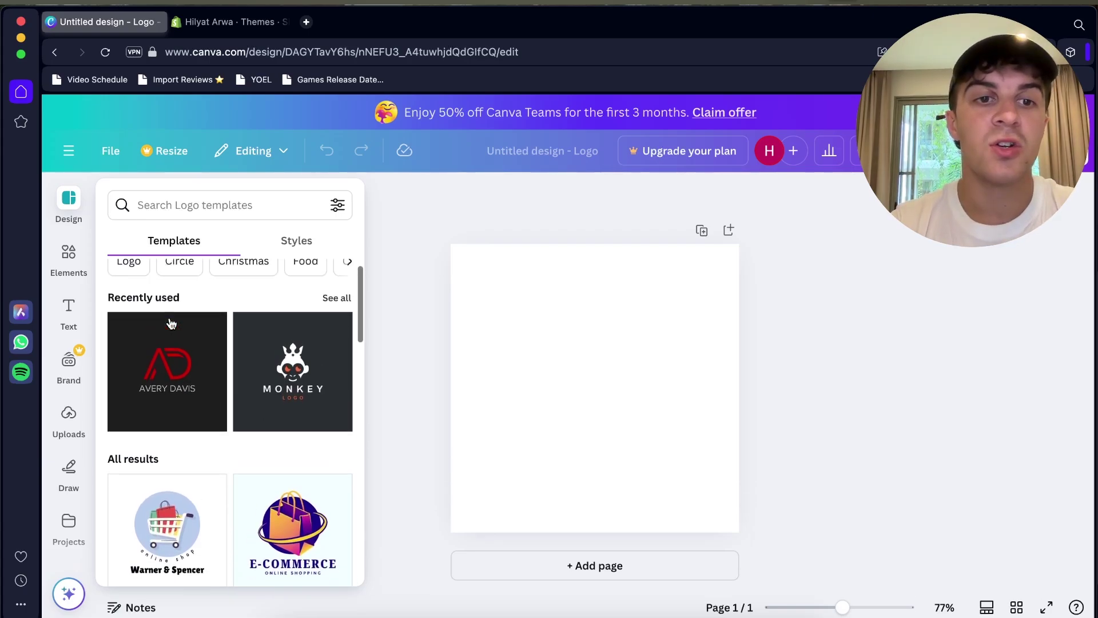
scroll(177, 286, up, 2)
scroll(213, 299, down, 1)
scroll(215, 285, up, 1)
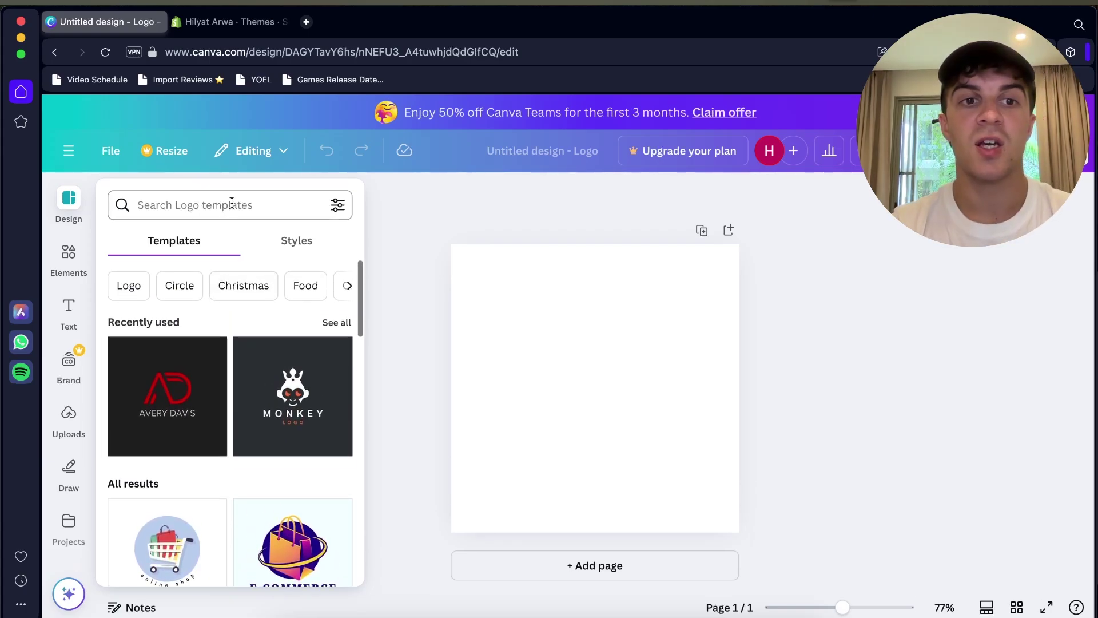
click(232, 203)
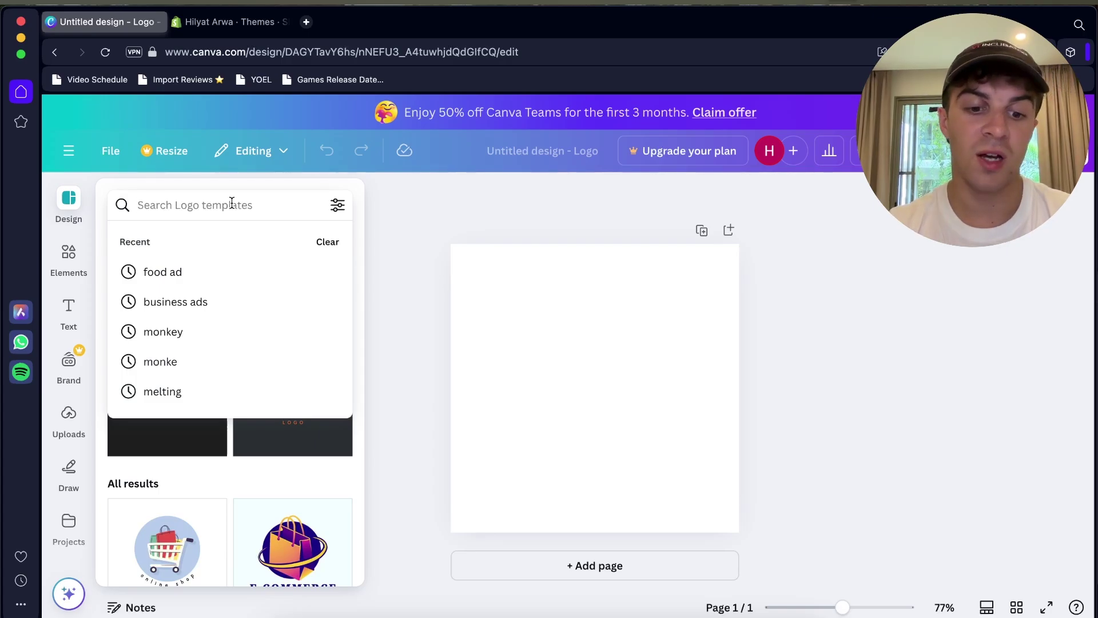
text(dog)
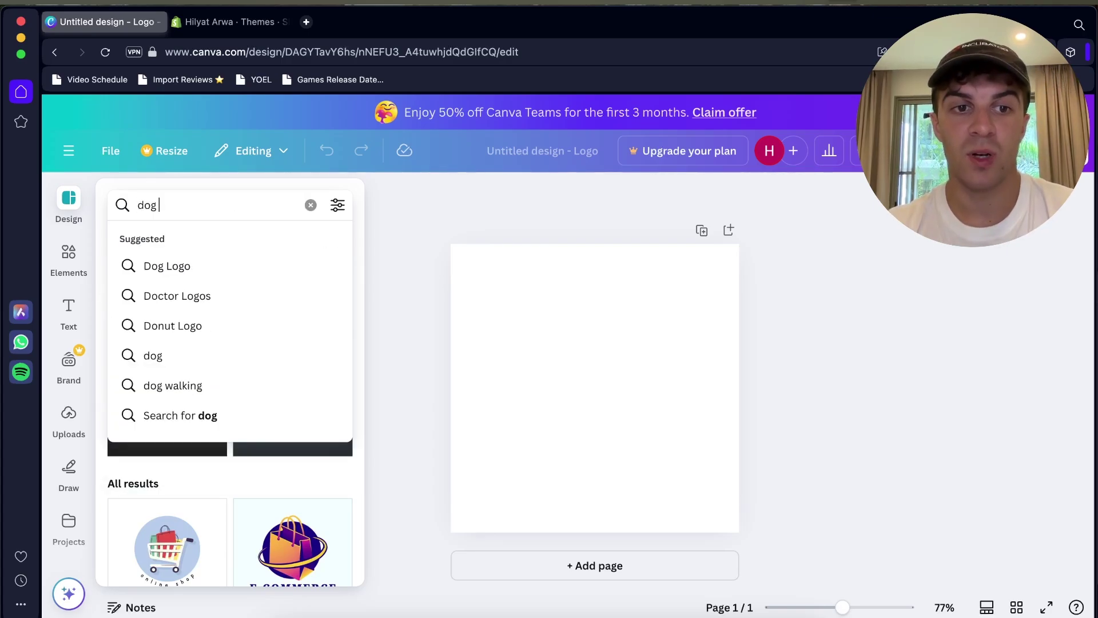
text( logo)
key(Return)
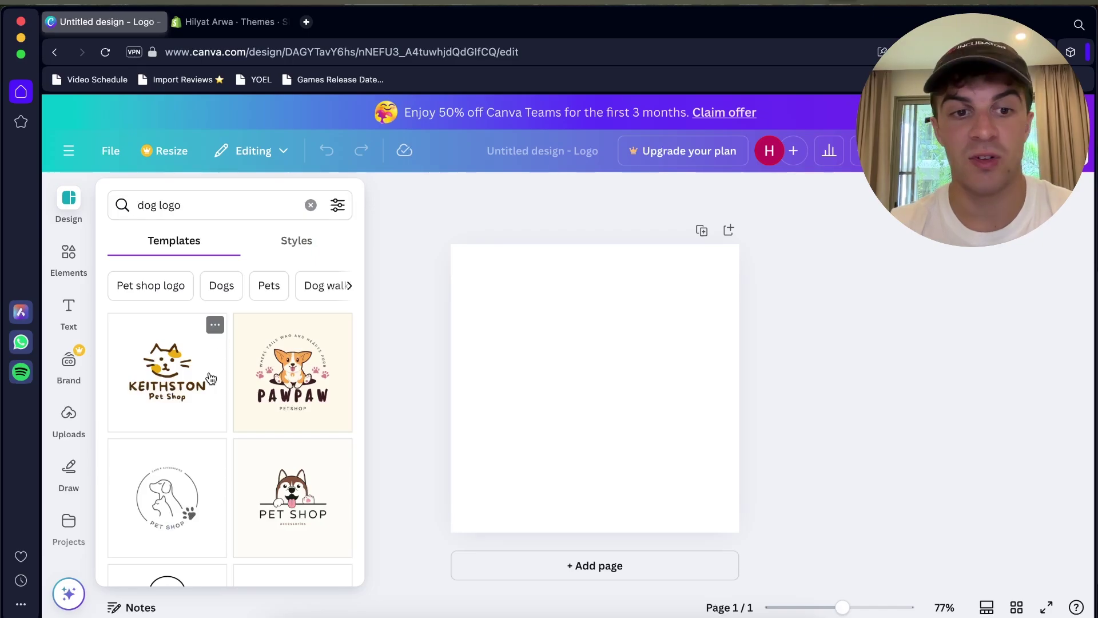
- Scroll through the dog logo results to find the Cat's Palace template
scroll(210, 379, down, 5)
scroll(210, 375, up, 4)
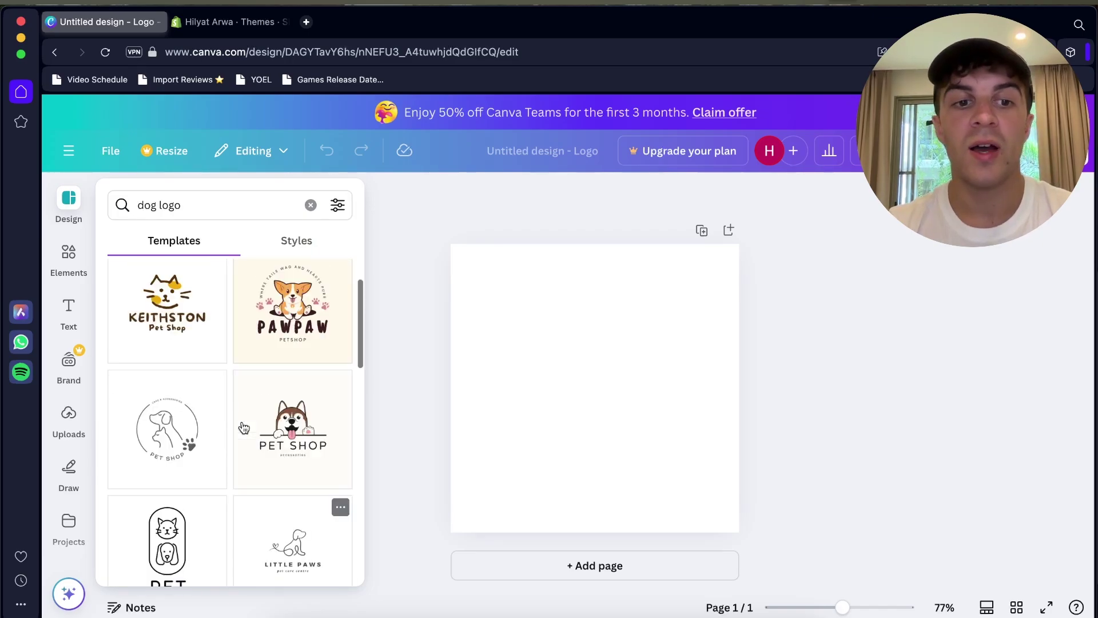
scroll(243, 428, up, 2)
scroll(196, 404, down, 5)
scroll(200, 404, up, 5)
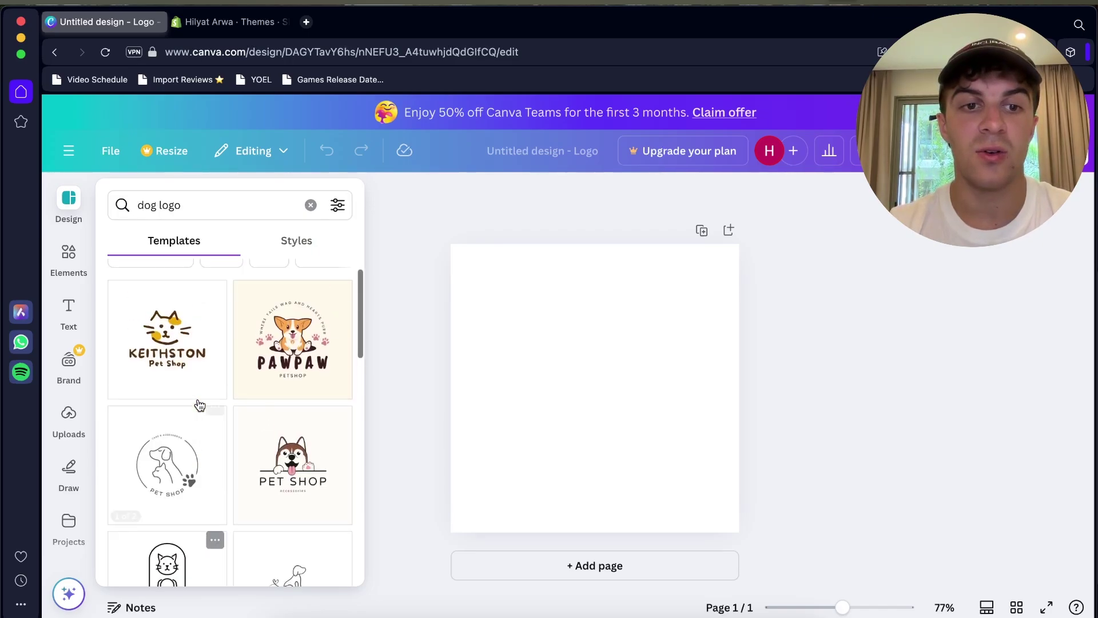
scroll(200, 389, up, 1)
scroll(299, 452, down, 4)
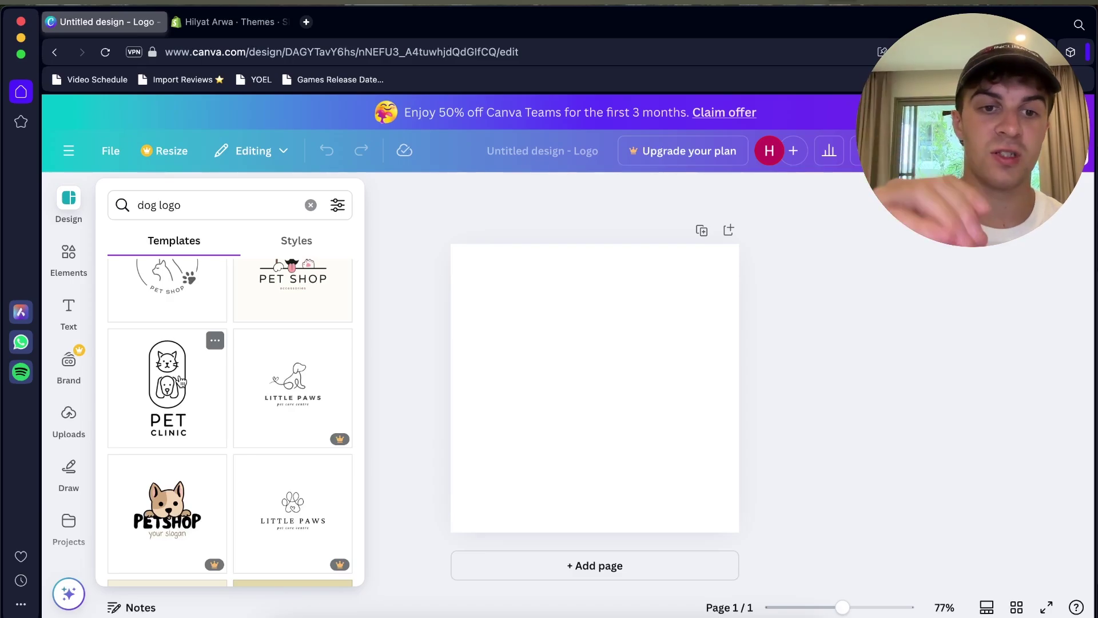
scroll(319, 481, down, 1)
scroll(319, 481, down, 7)
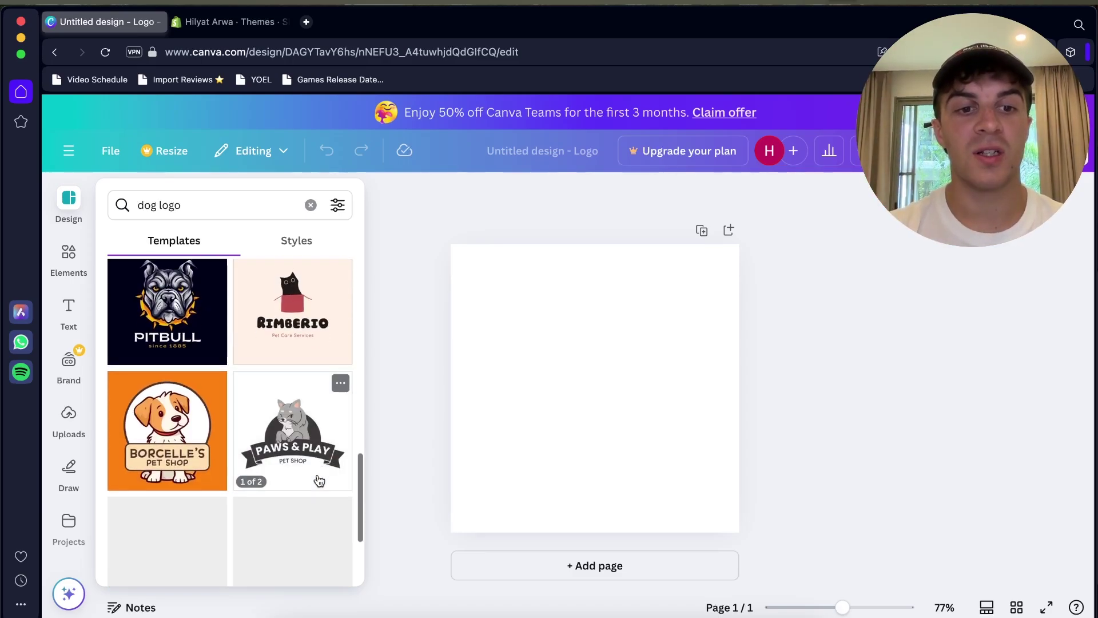
scroll(294, 362, down, 6)
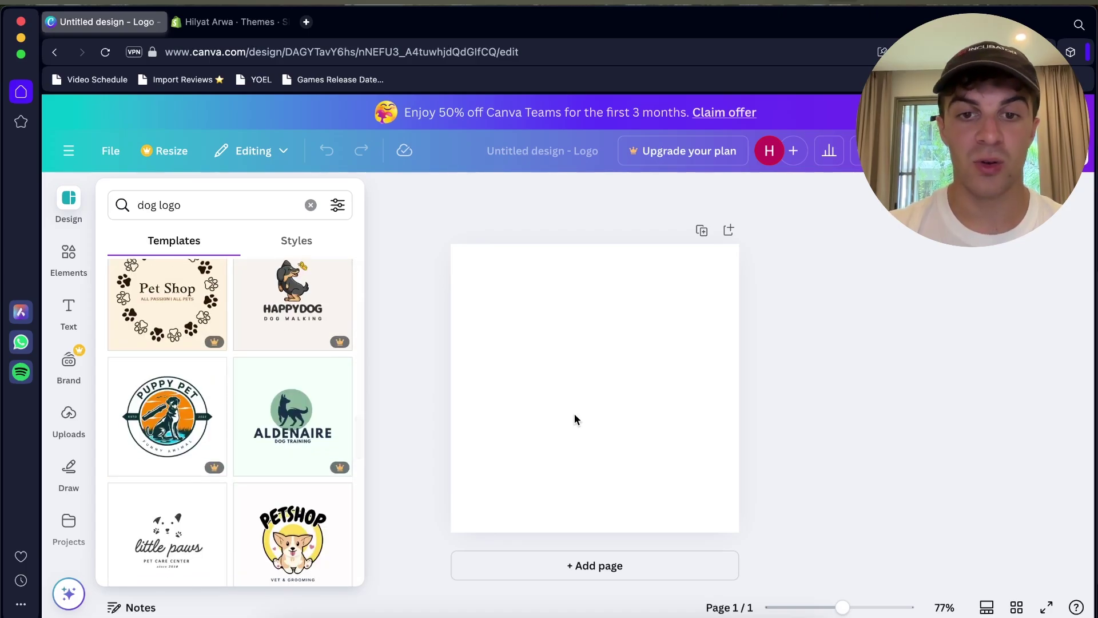
scroll(314, 444, down, 8)
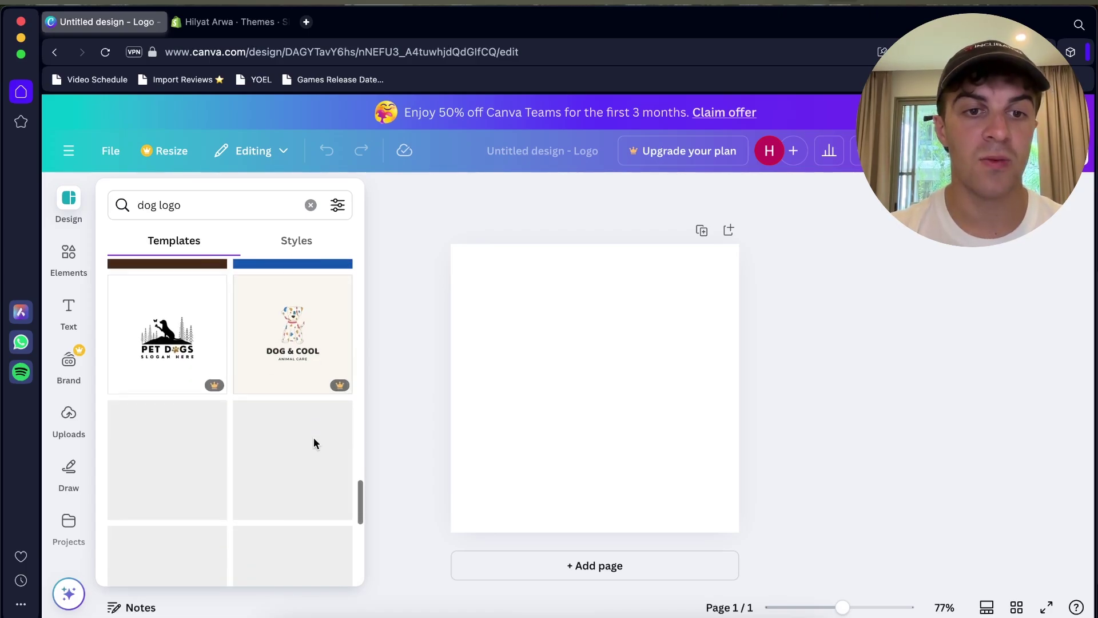
scroll(241, 478, down, 5)
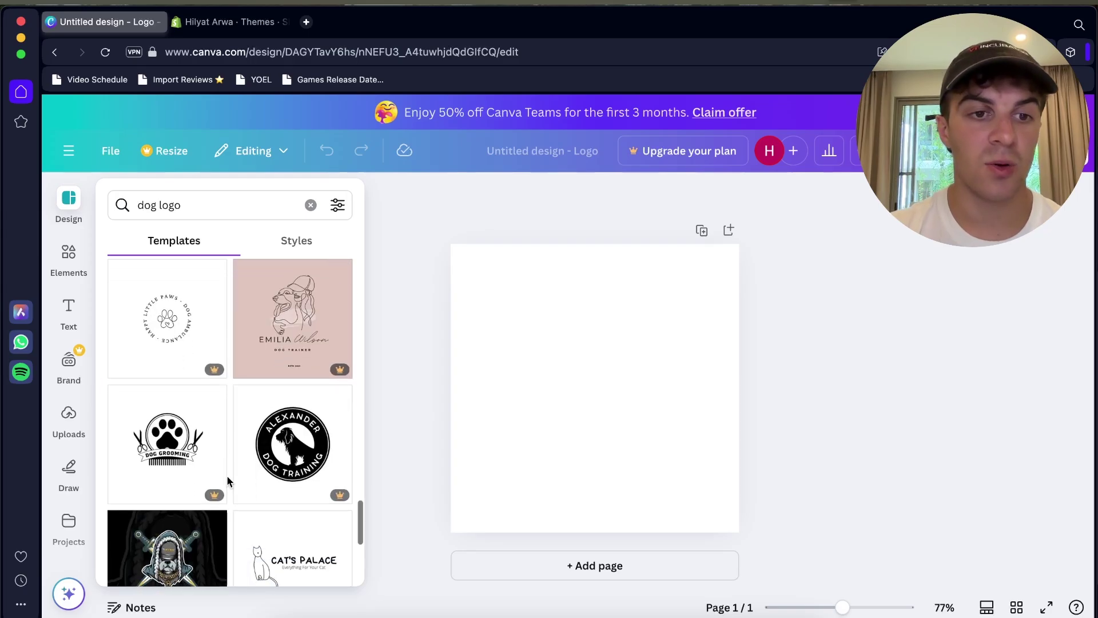
scroll(227, 480, up, 1)
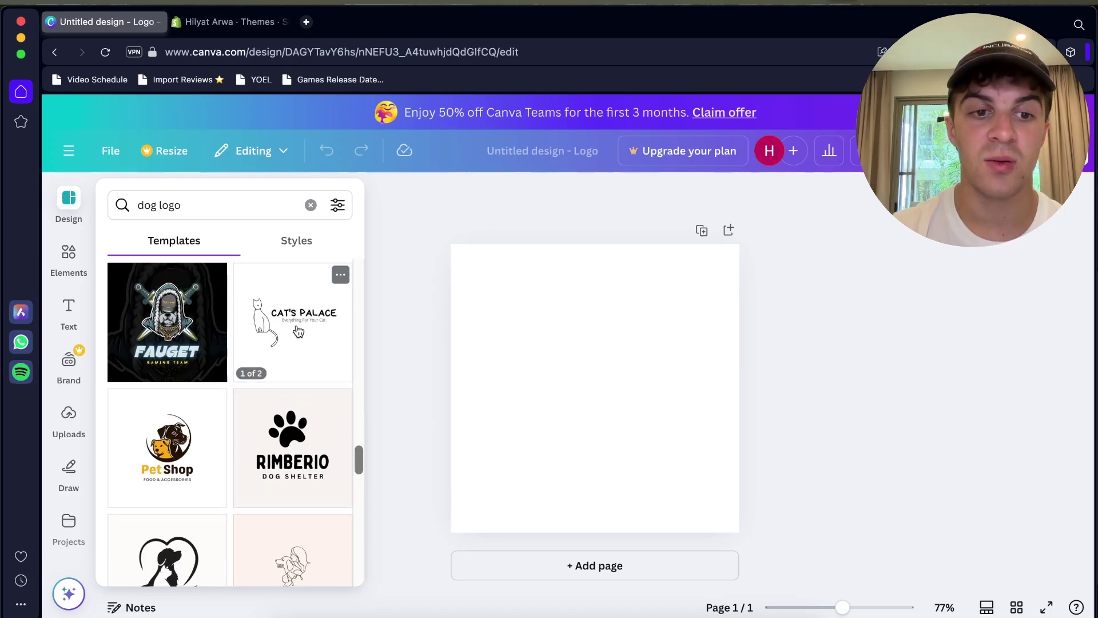
scroll(299, 343, down, 2)
scroll(299, 431, down, 5)
scroll(302, 432, up, 6)
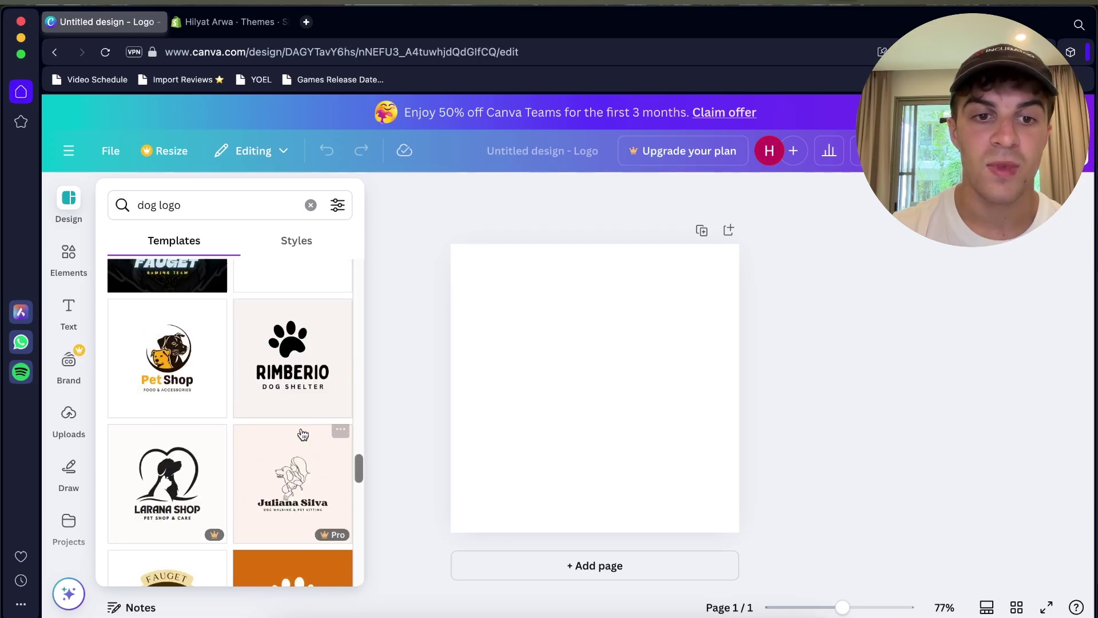
scroll(303, 434, up, 2)
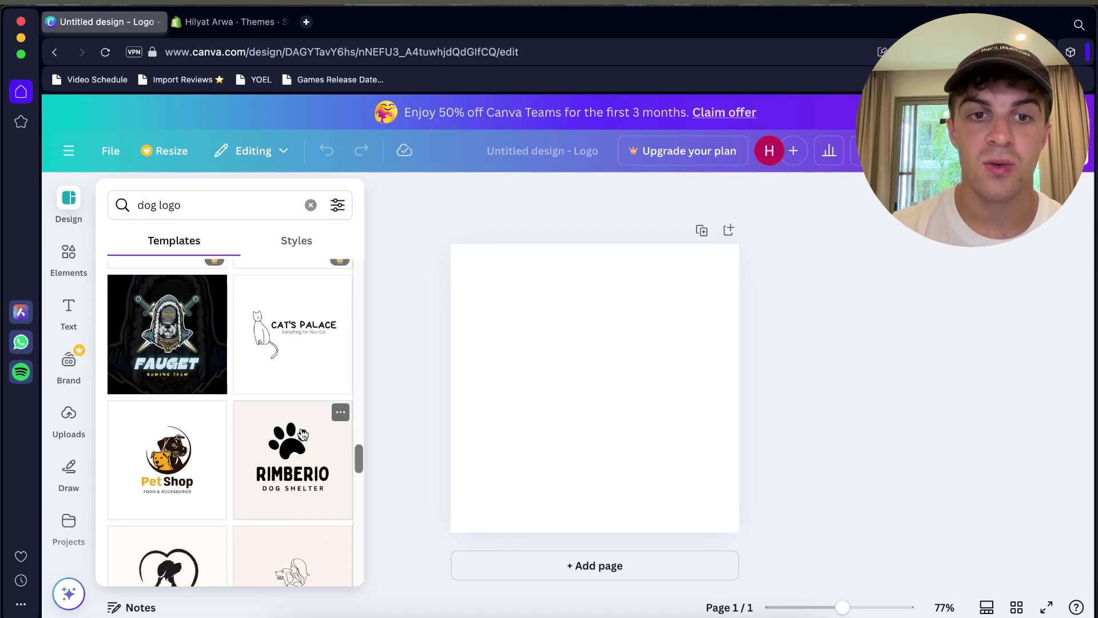
- Apply the Cat's Palace template, adding both its pages to the logo
click(296, 331)
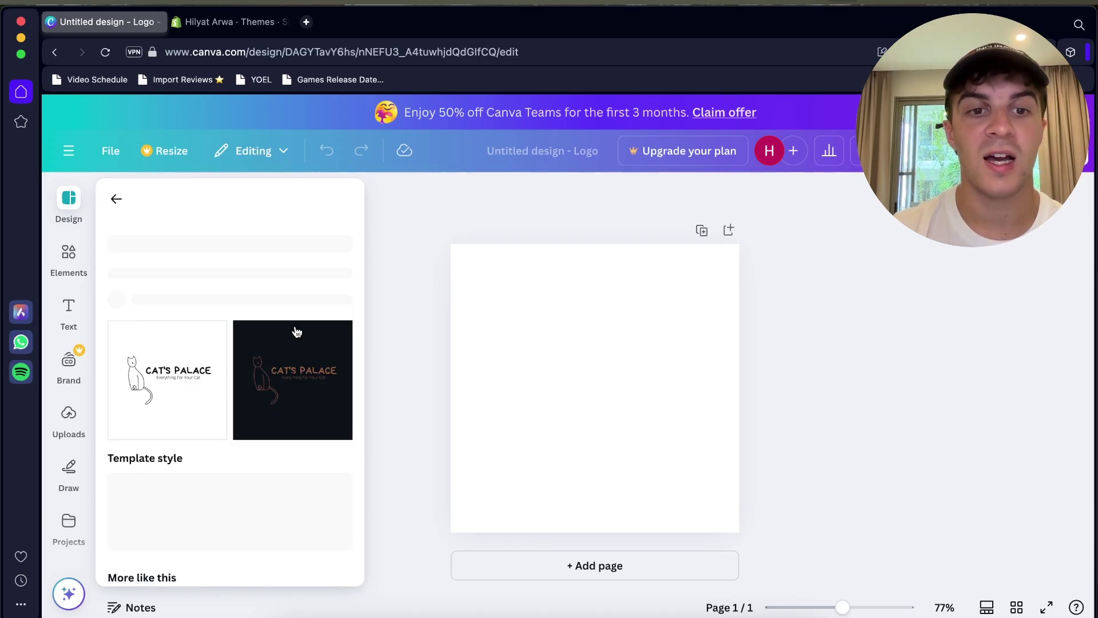
click(170, 429)
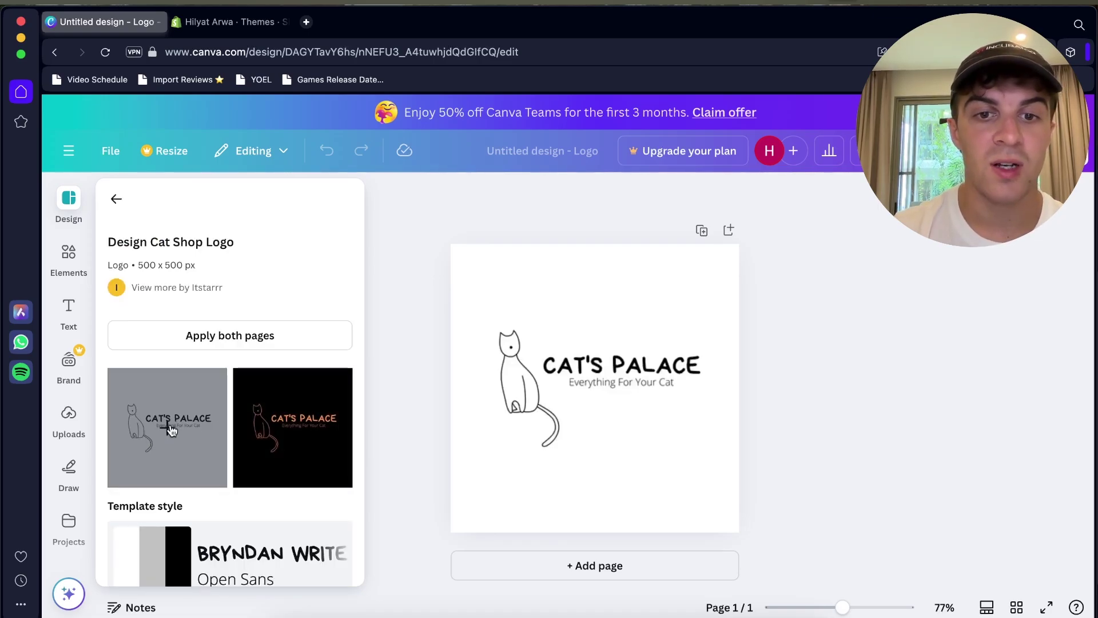
click(282, 343)
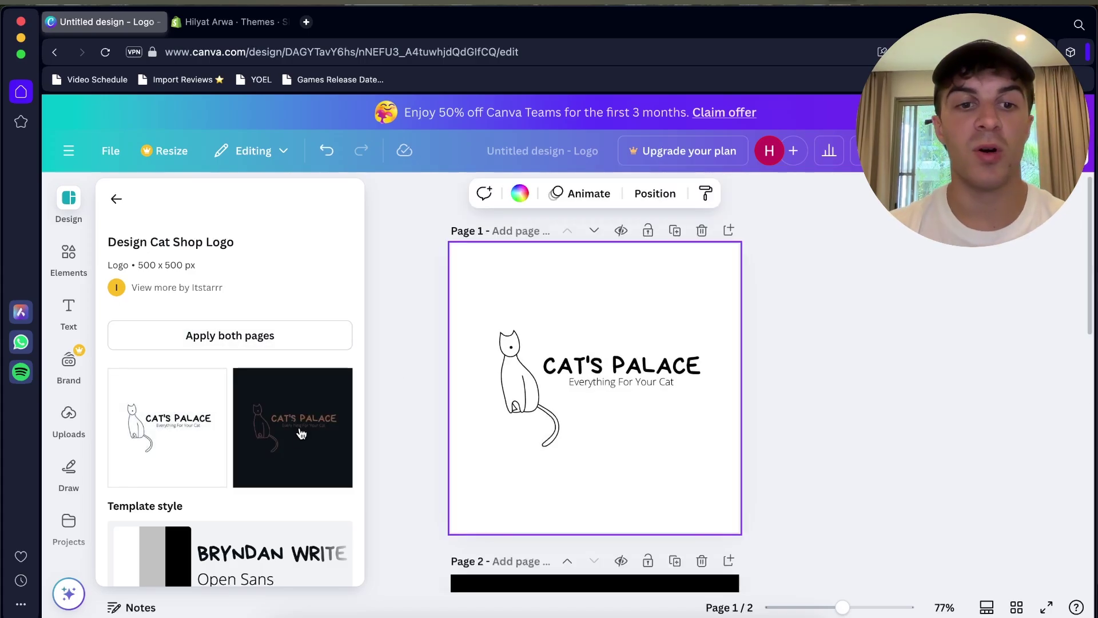
scroll(595, 360, up, 5)
- Shrink the cat line drawing to a small size
click(589, 369)
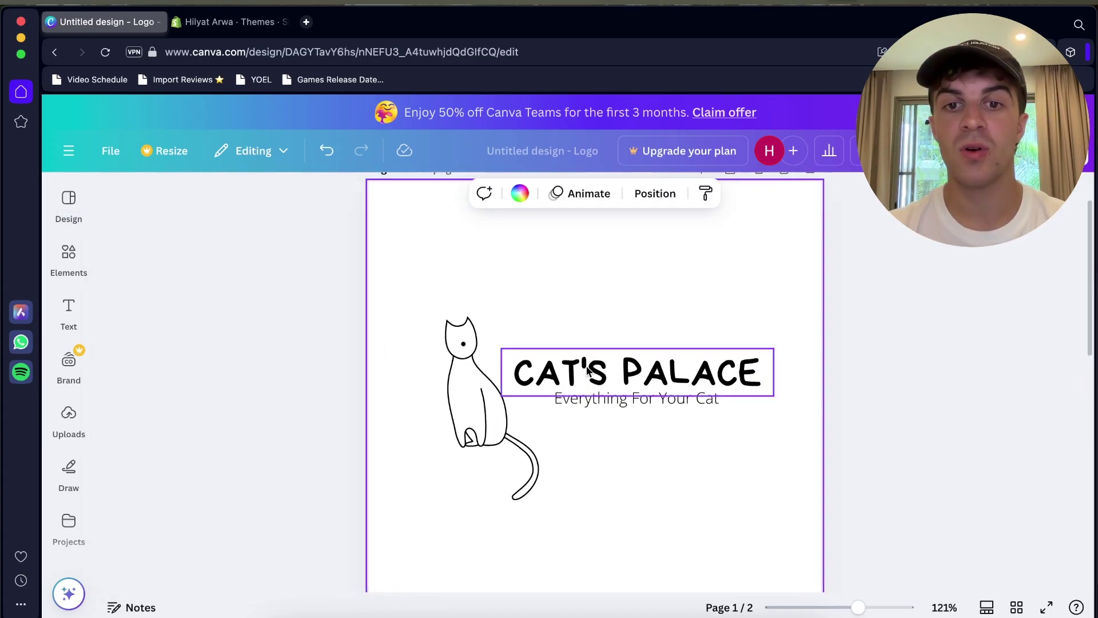
double_click(586, 365)
click(547, 346)
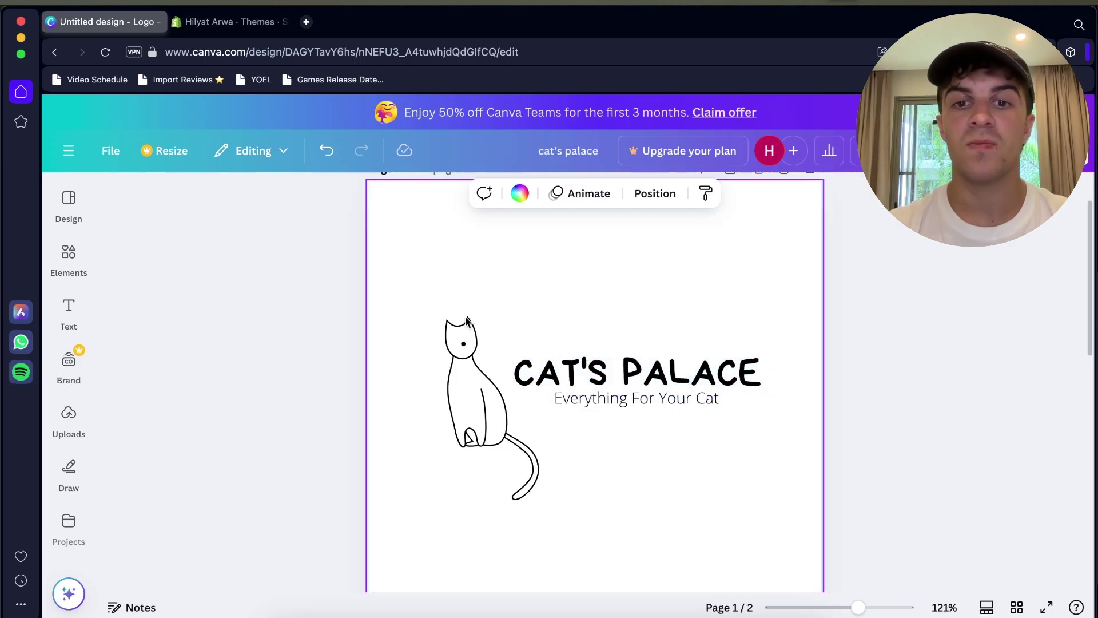
click(471, 346)
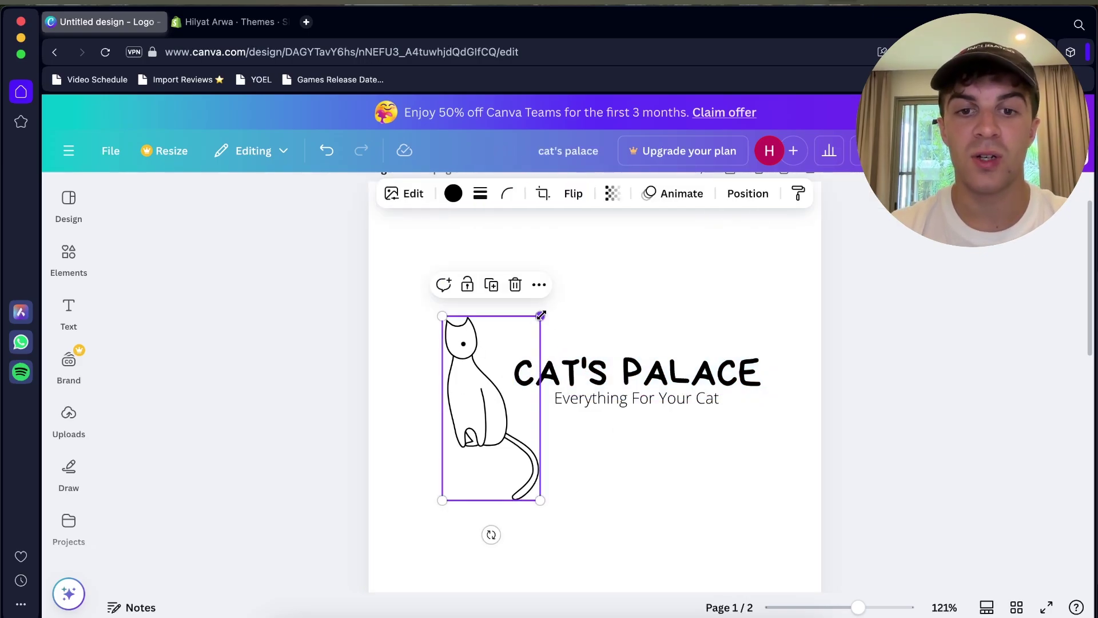
mouse_move(539, 315)
mouse_down()
mouse_move(495, 407)
mouse_move(497, 367)
mouse_move(483, 385)
mouse_move(781, 366)
mouse_up()
click(887, 303)
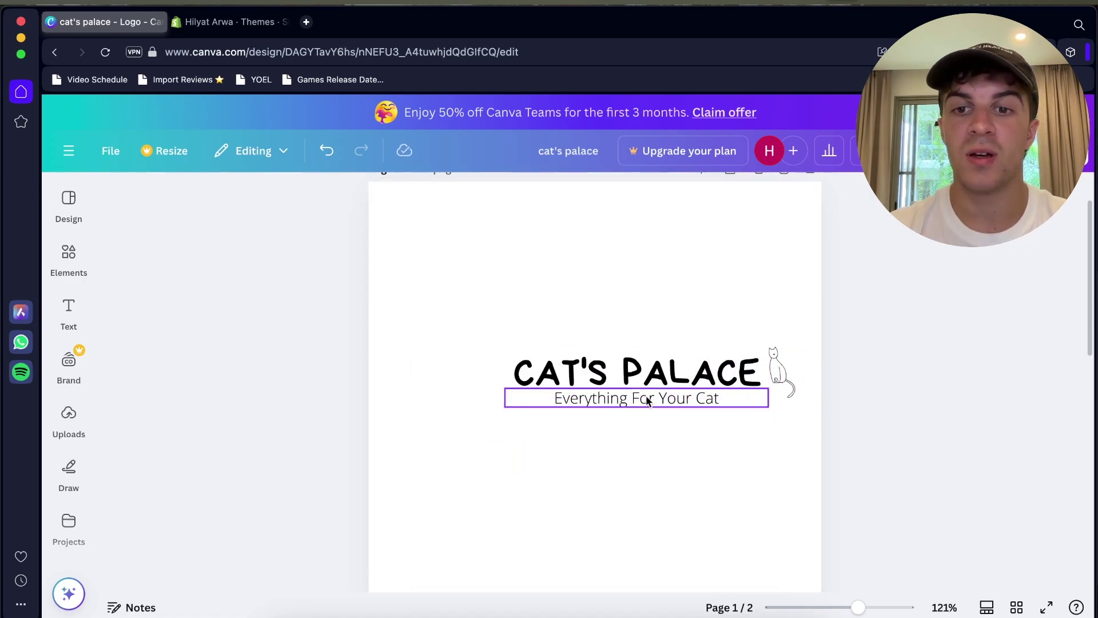
- Move the 'Everything For Your Cat' tagline lower and shift the title and cat slightly left
click(635, 398)
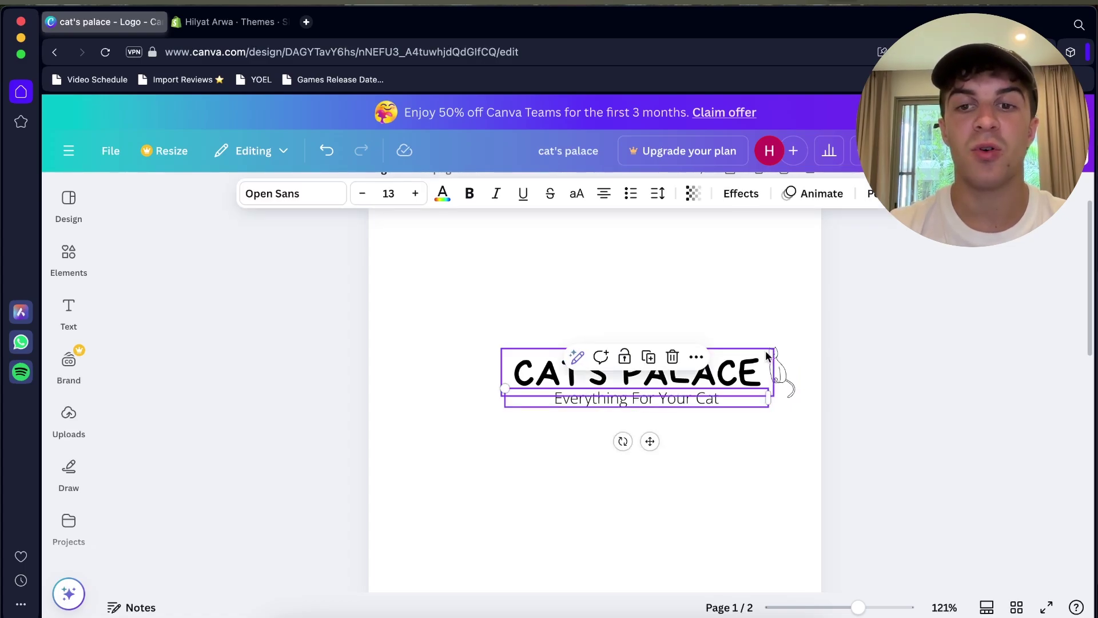
key(BackSpace)
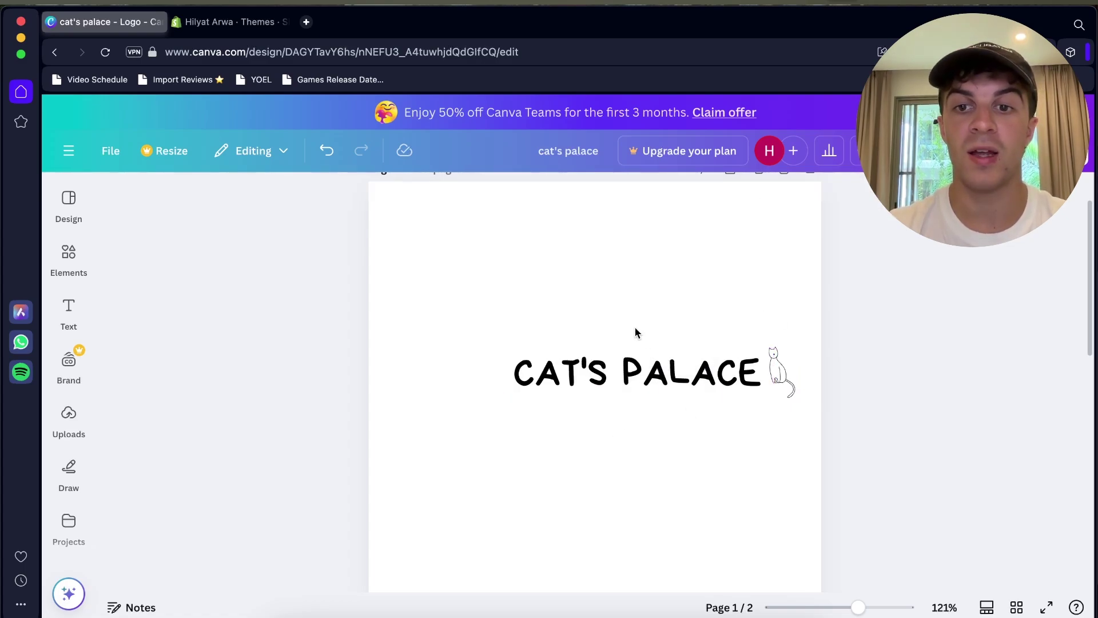
key(ctrl+z)
drag(635, 397, 636, 509)
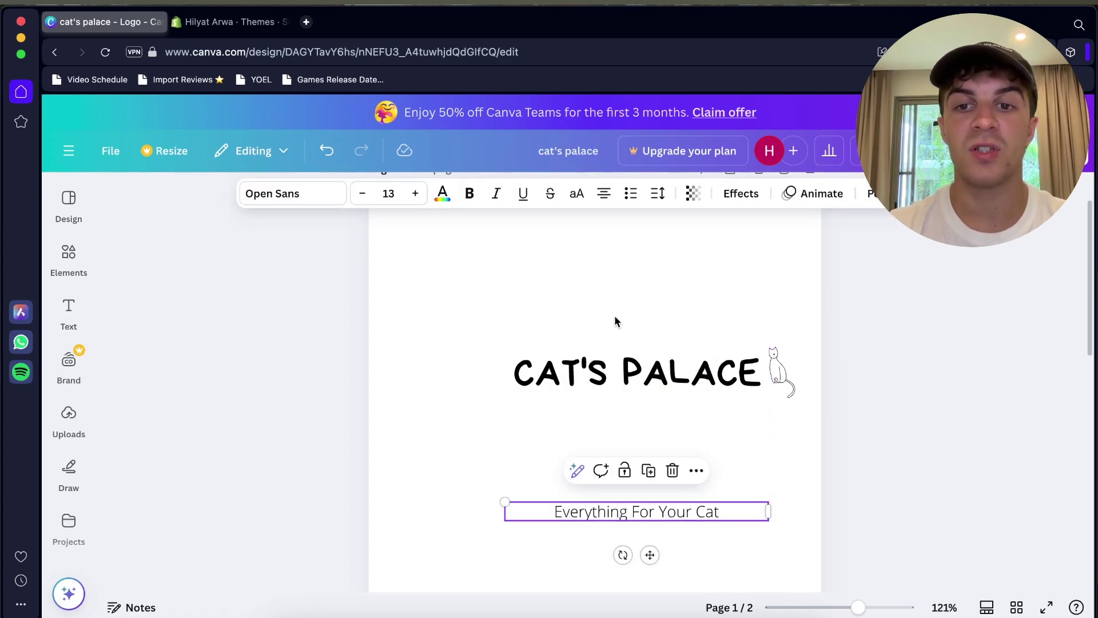
drag(615, 321, 770, 407)
mouse_move(715, 375)
mouse_down()
mouse_move(667, 375)
mouse_move(696, 375)
mouse_up()
- Finish moving the title and cat group and deselect it
click(798, 364)
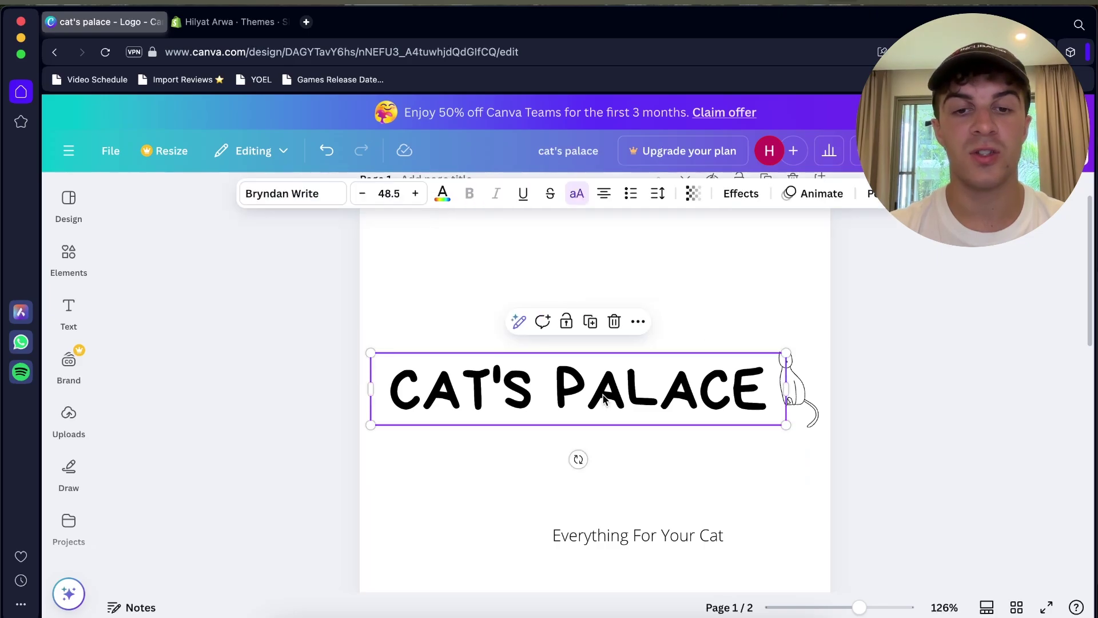
- Change the heading text from CAT'S PALACE to CATSTORE
double_click(603, 397)
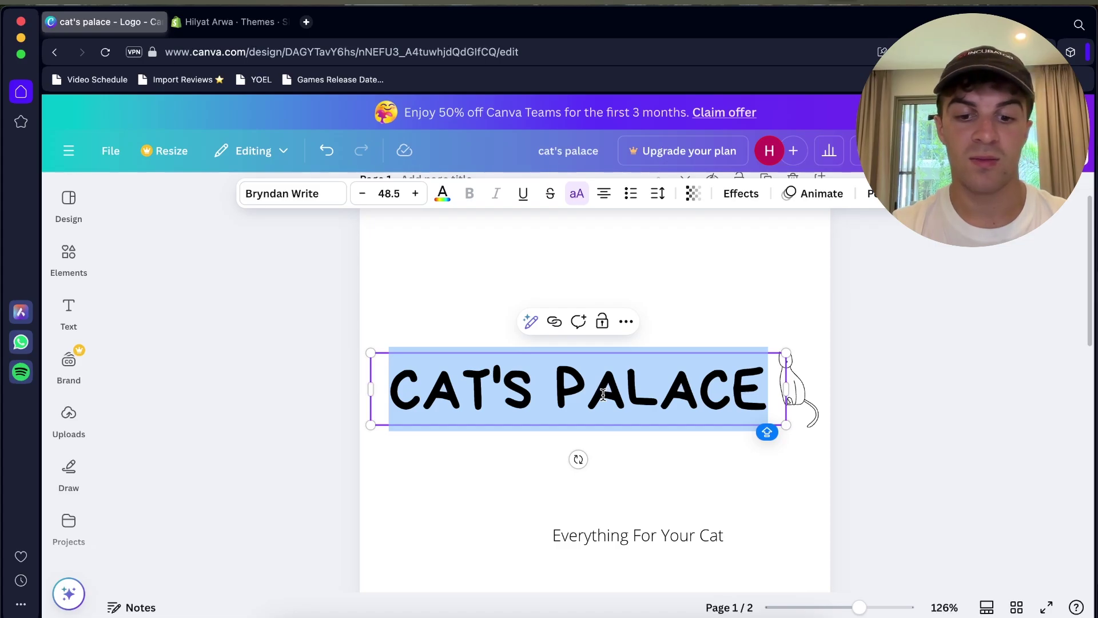
text(CAT)
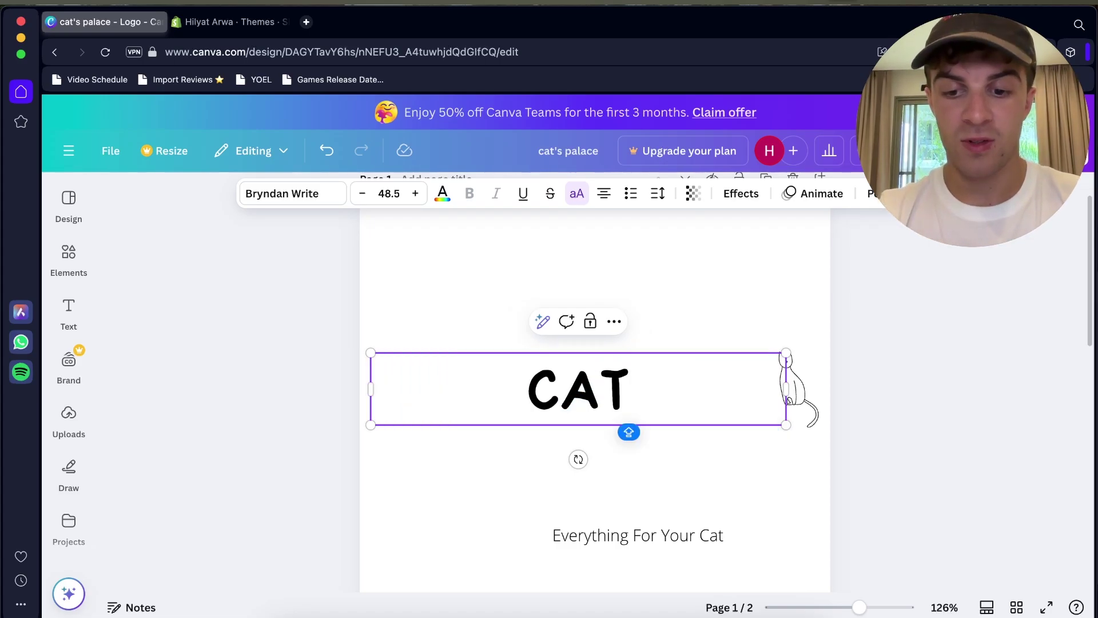
text(STORE)
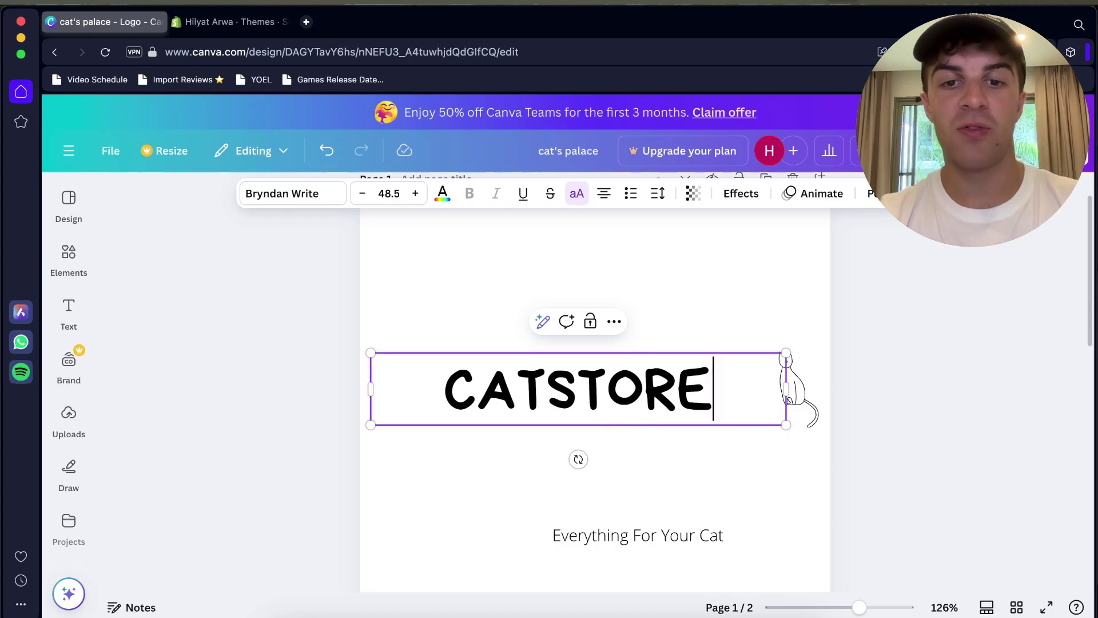
click(533, 391)
click(794, 337)
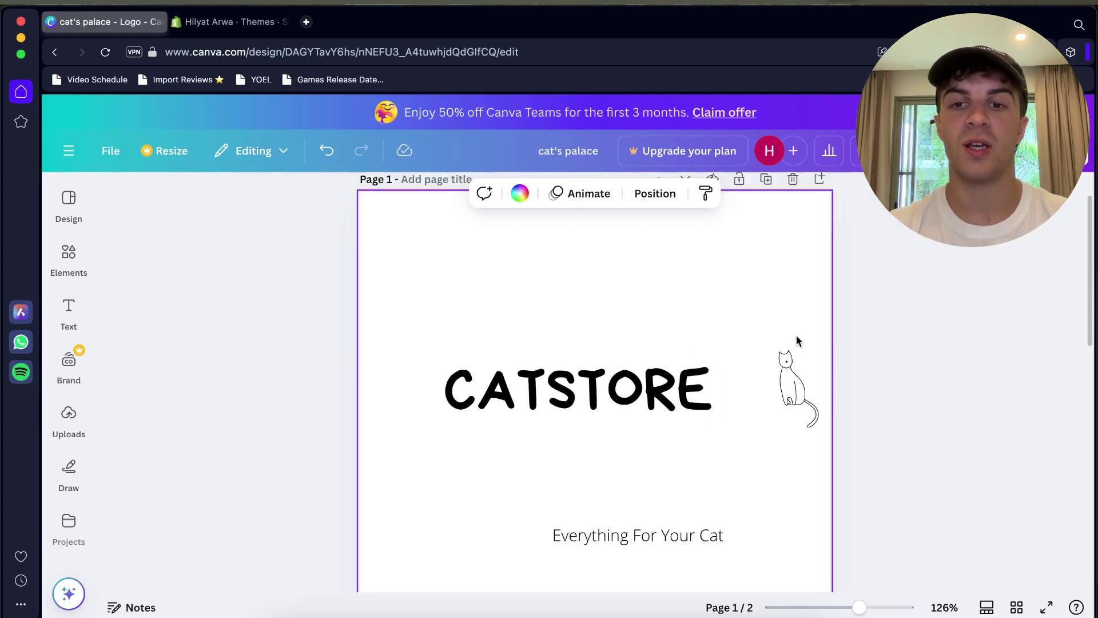
- Move the cat illustration left, closer to the CATSTORE heading
click(785, 364)
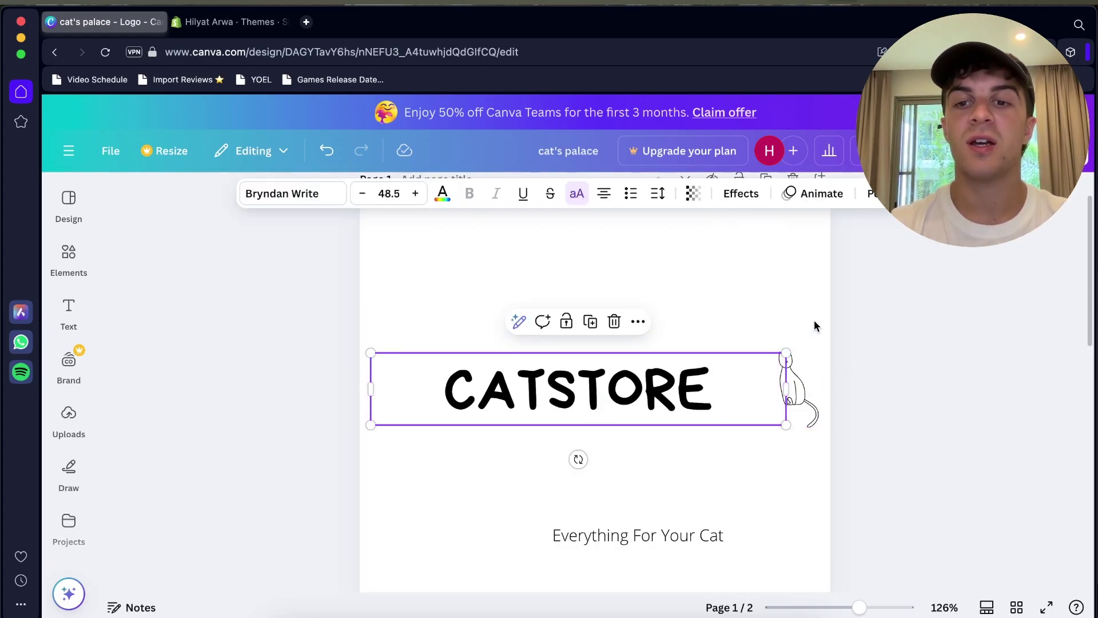
drag(800, 403, 746, 410)
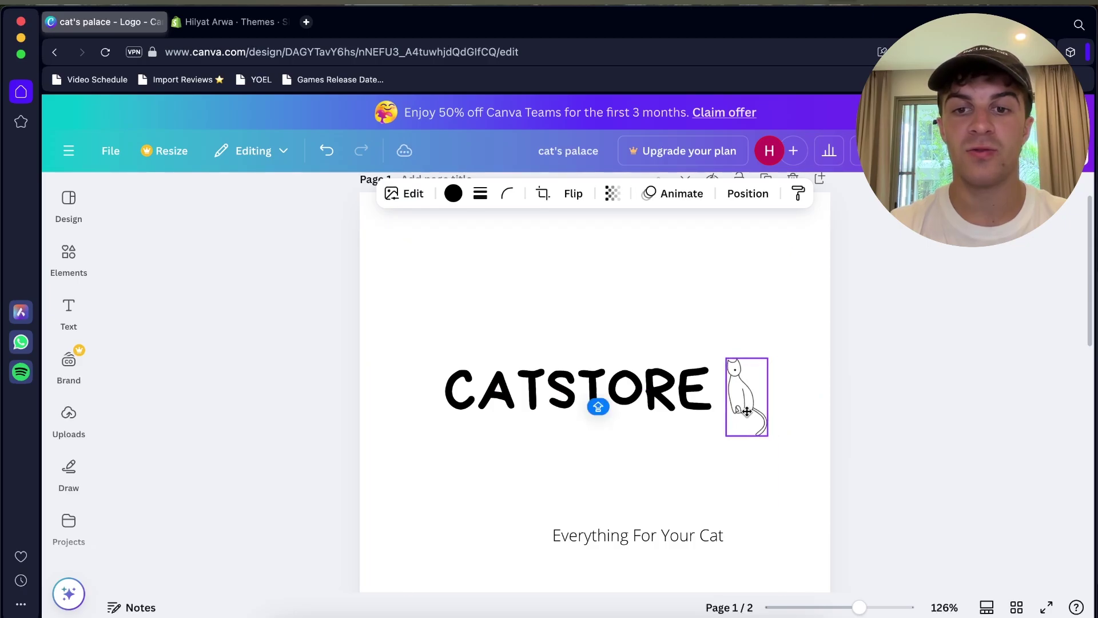
click(792, 360)
- Re-edit the CATSTORE text and try highlighting the letters after CAT
double_click(552, 386)
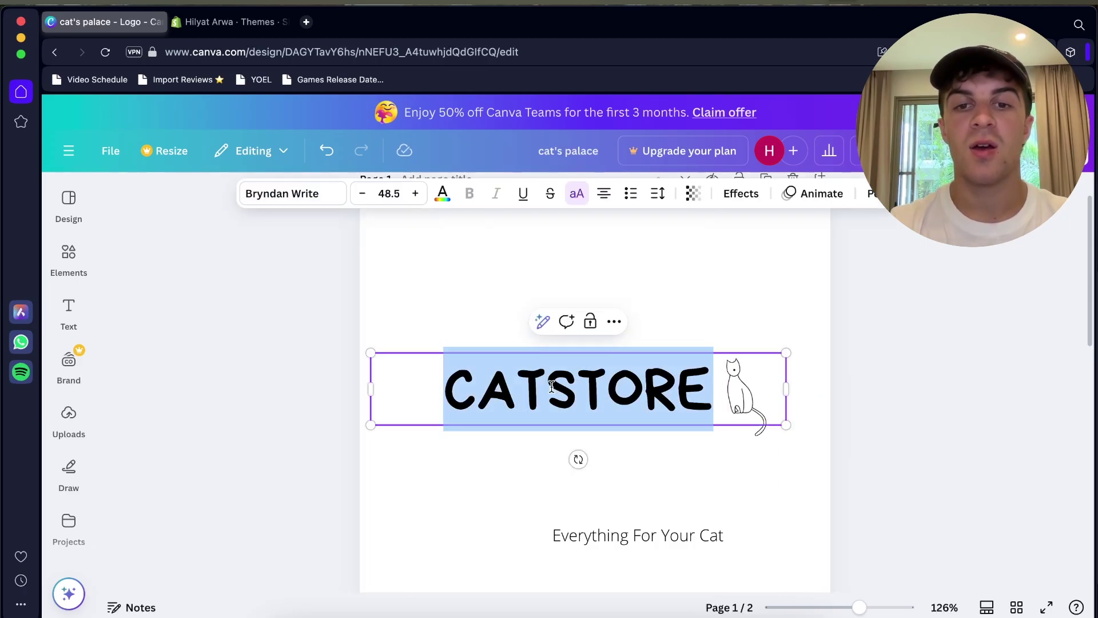
click(518, 387)
click(587, 277)
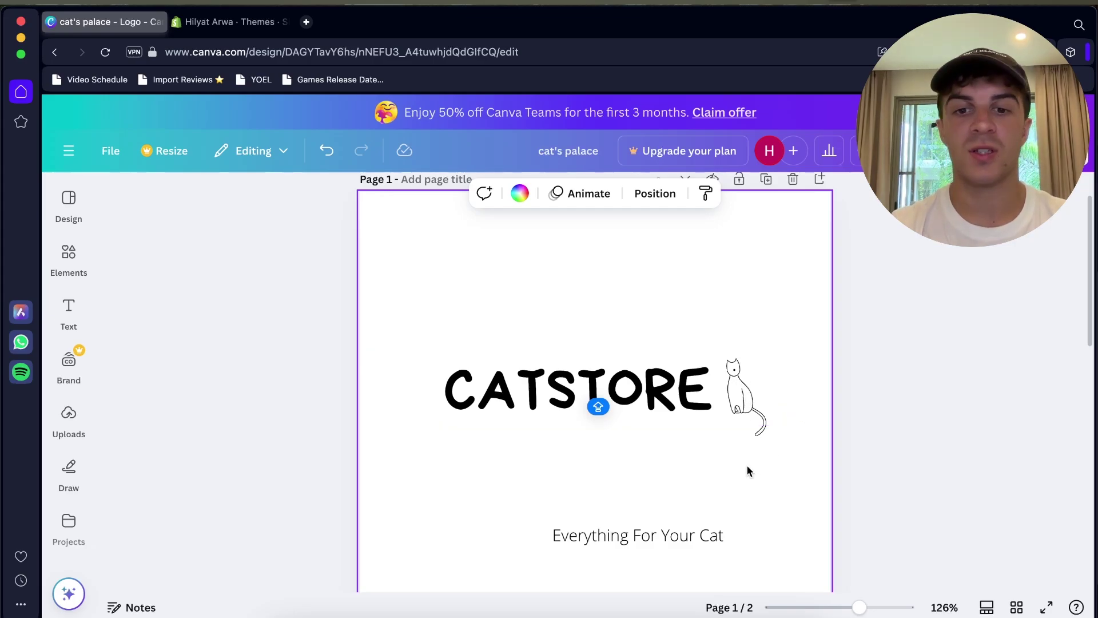
double_click(682, 378)
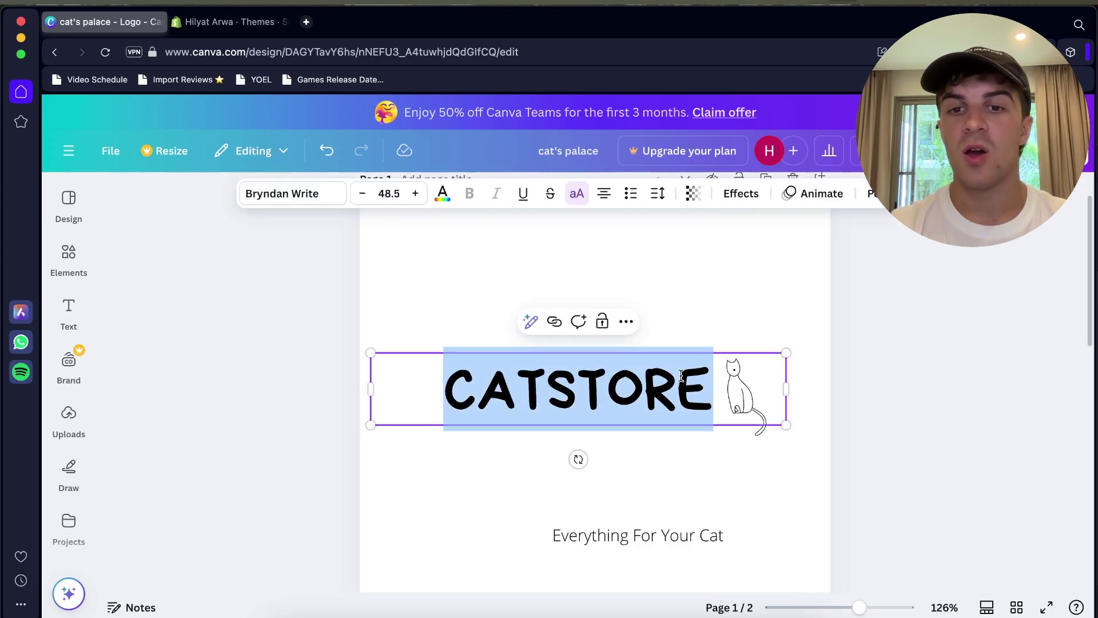
click(715, 351)
click(629, 388)
click(546, 387)
drag(546, 387, 722, 395)
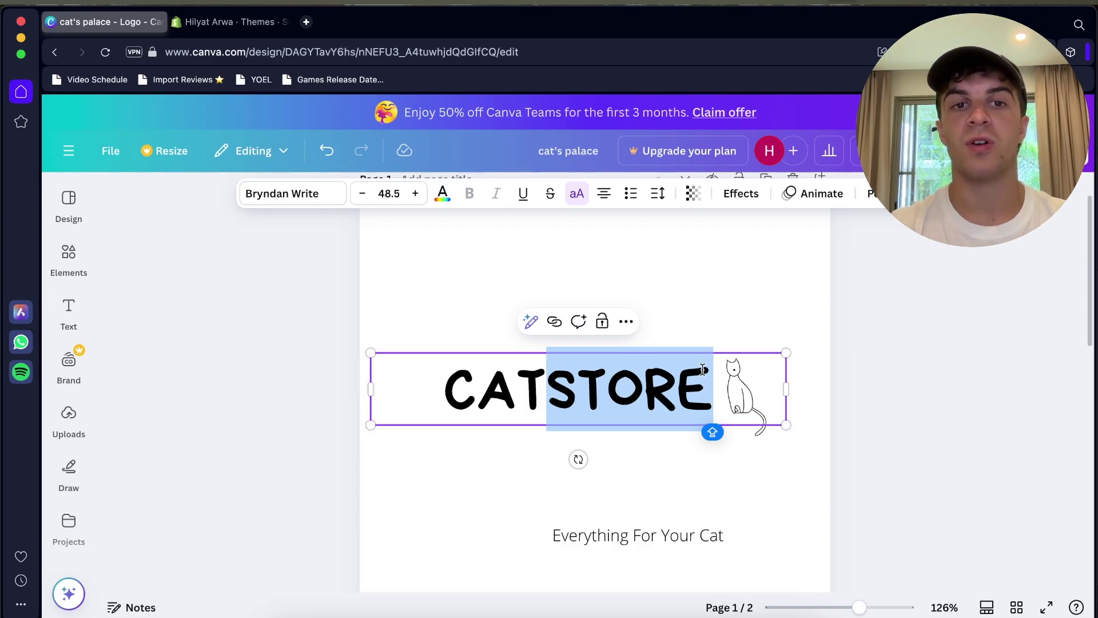
click(543, 394)
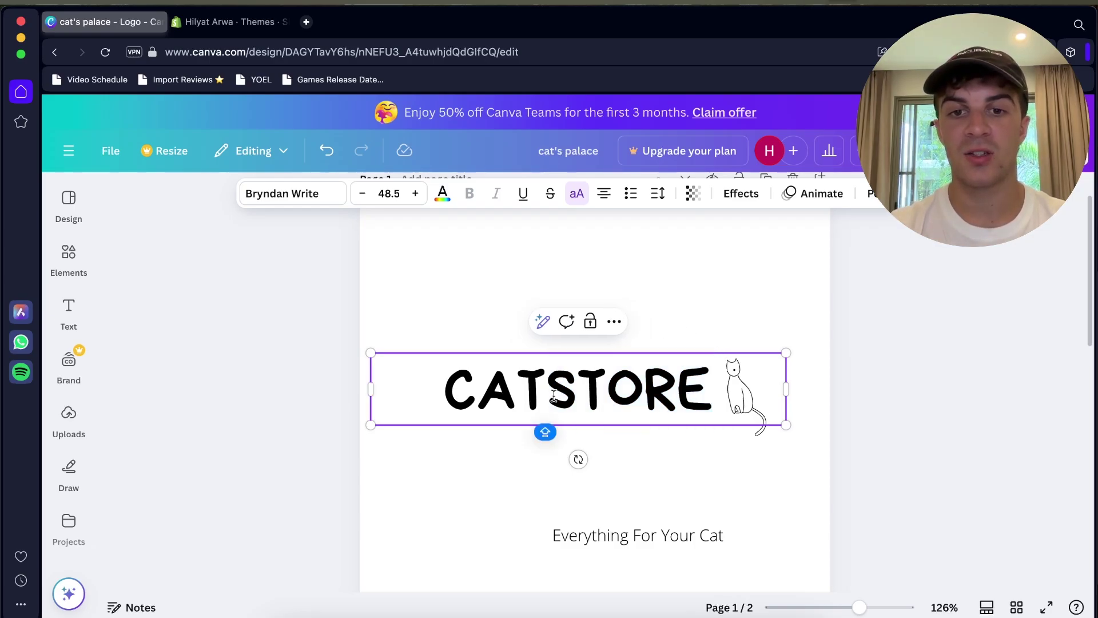
- Give the STORE letters the default green swatch instead of orange, then verify the colour
drag(554, 394, 717, 393)
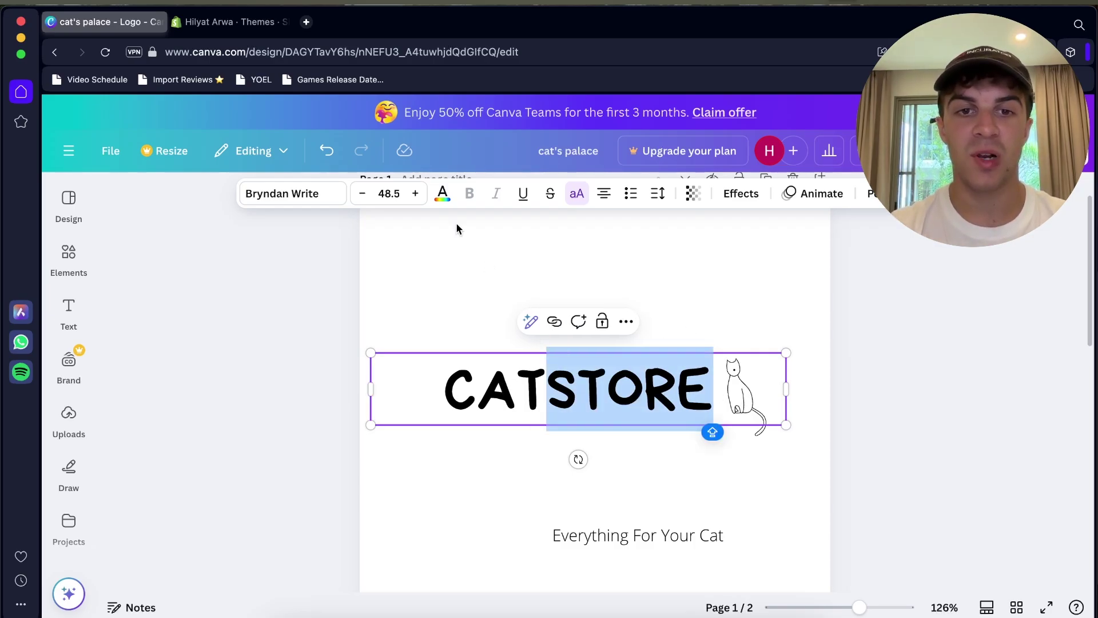
click(443, 201)
click(208, 312)
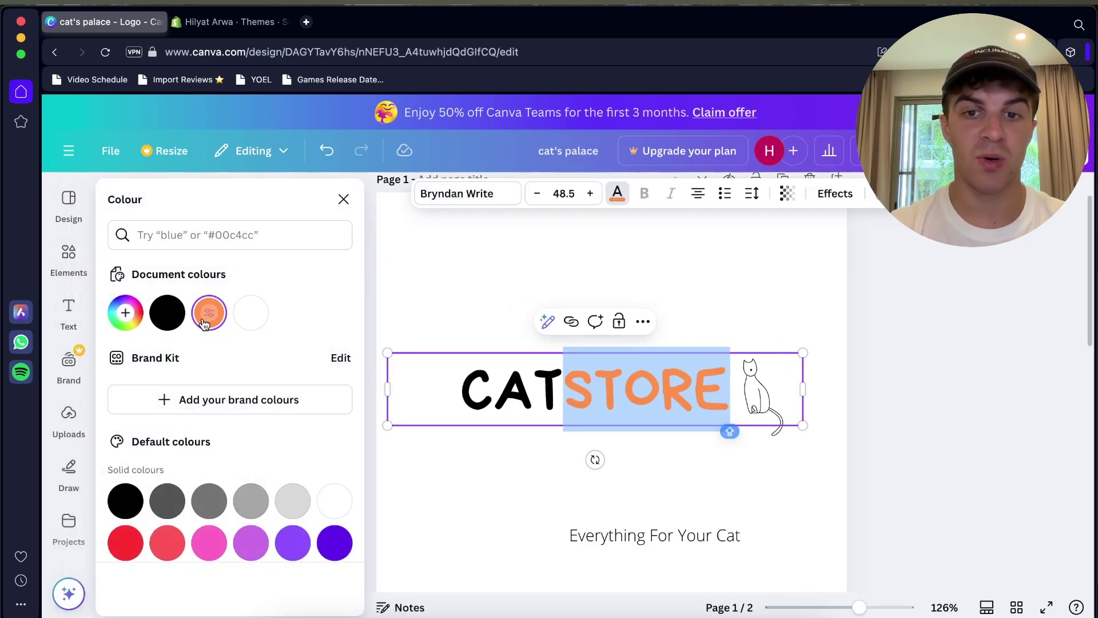
drag(566, 390, 729, 394)
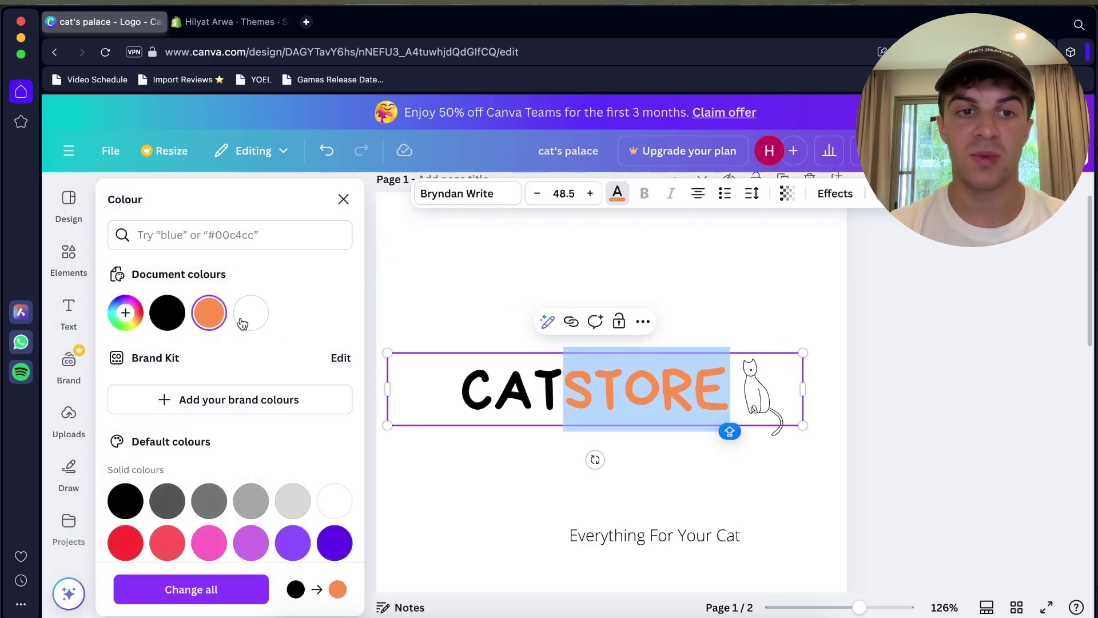
scroll(206, 485, down, 2)
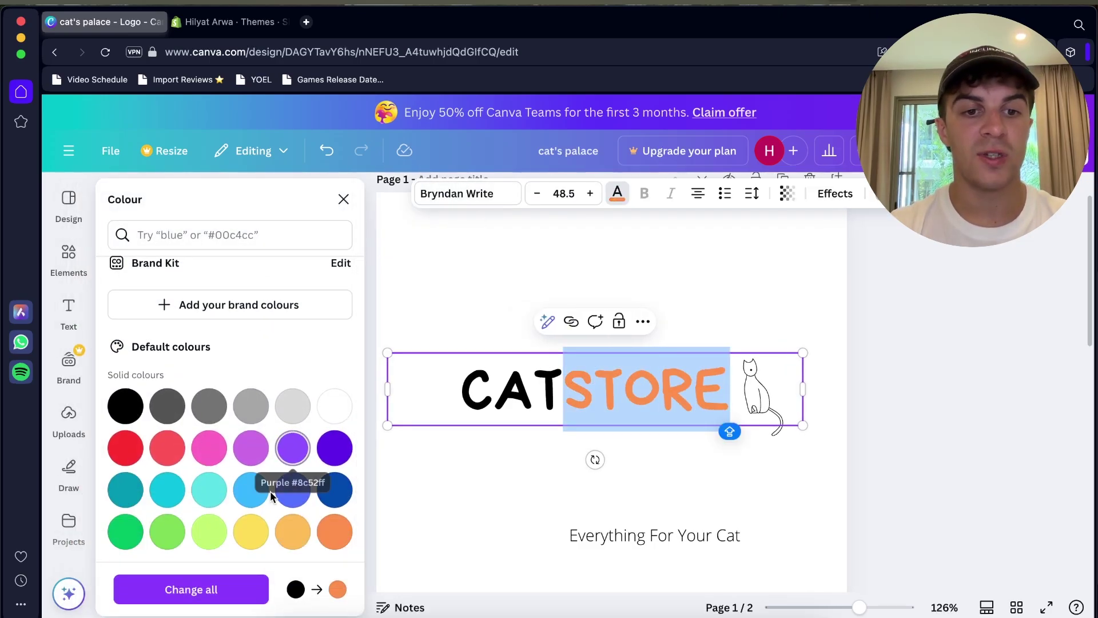
click(120, 535)
click(505, 308)
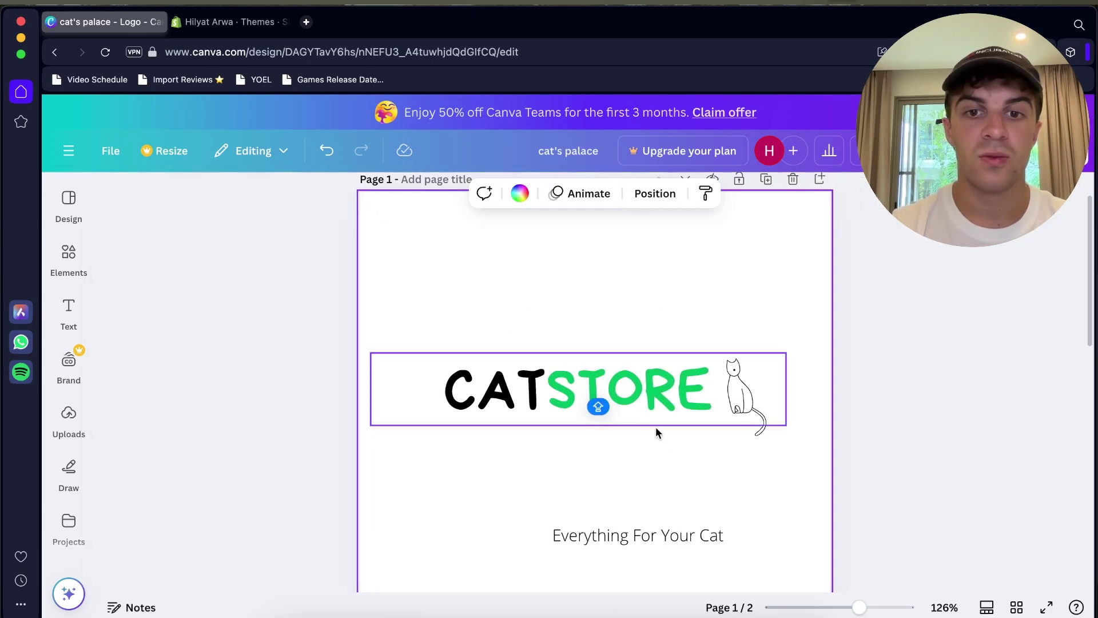
click(555, 389)
click(555, 390)
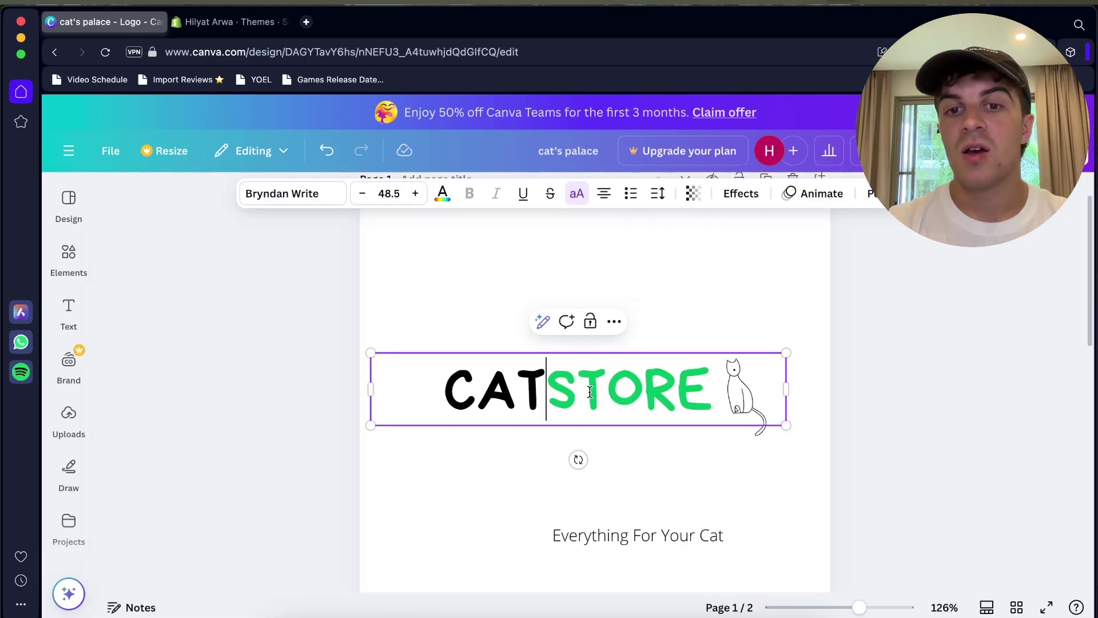
drag(716, 387, 556, 387)
key(Escape)
key(Escape)
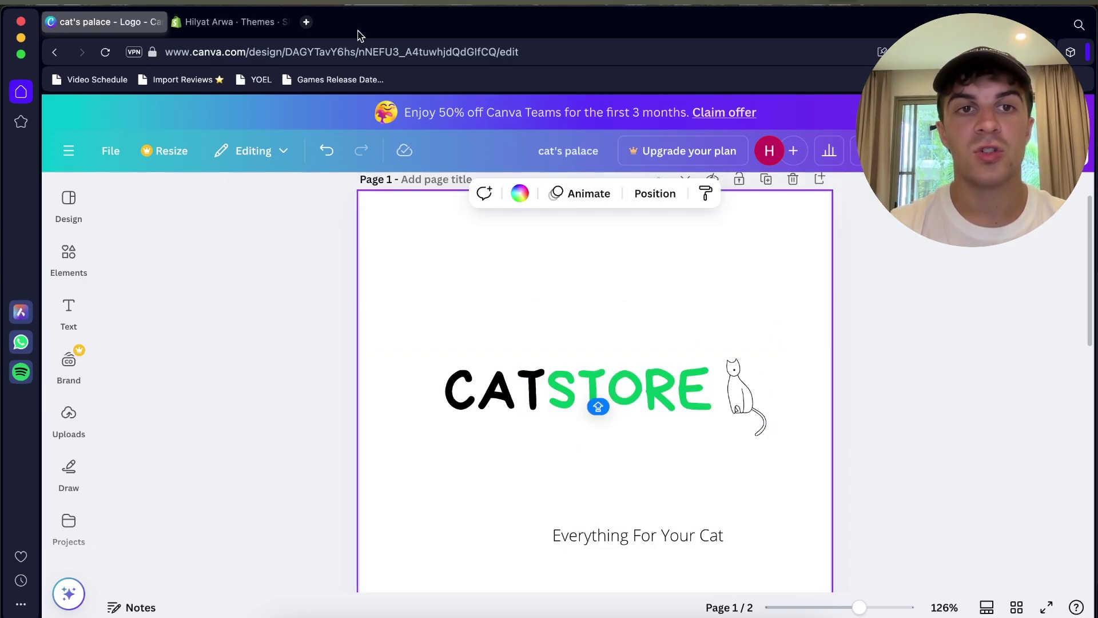
- In a new tab, Google-search 'COLOURS PICKER' and scan the results
click(306, 21)
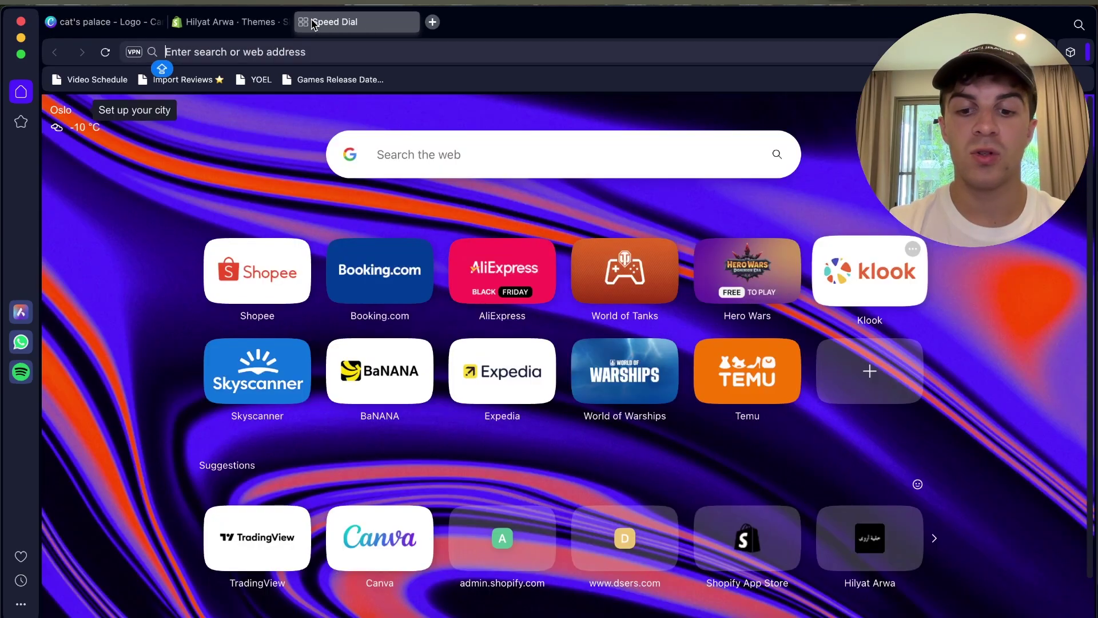
text(COLOURS PICKER)
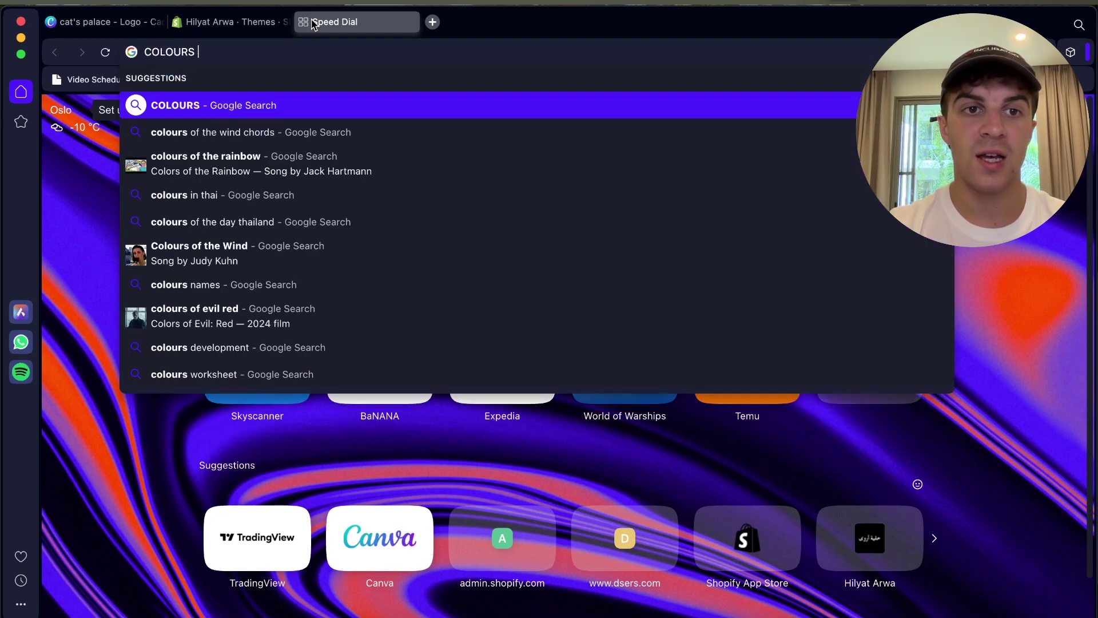
key(Return)
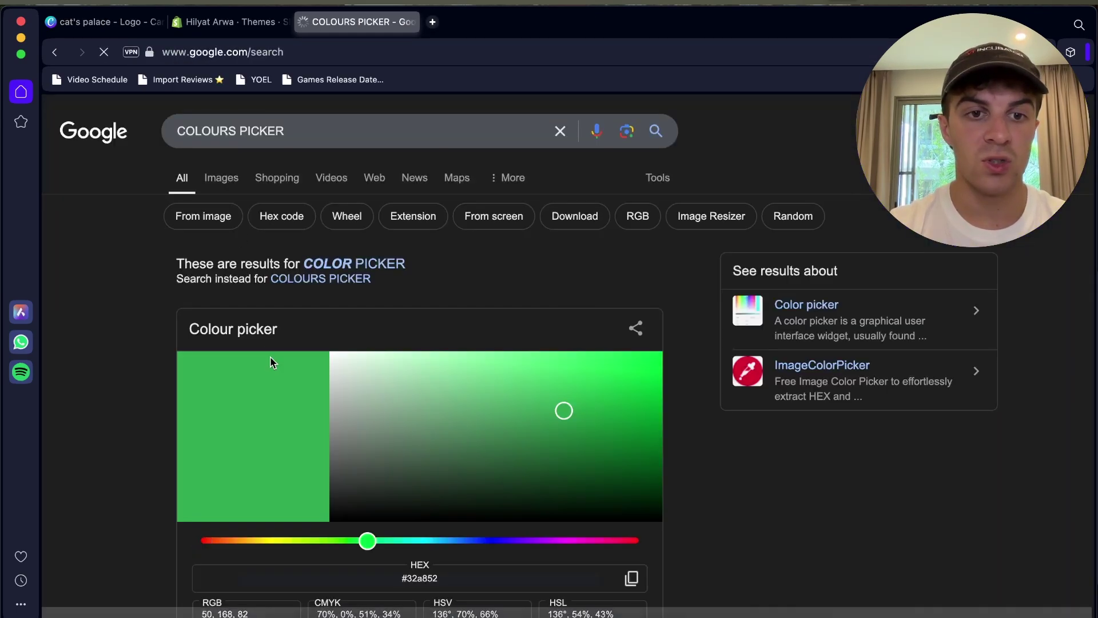
scroll(135, 373, down, 10)
scroll(135, 373, down, 2)
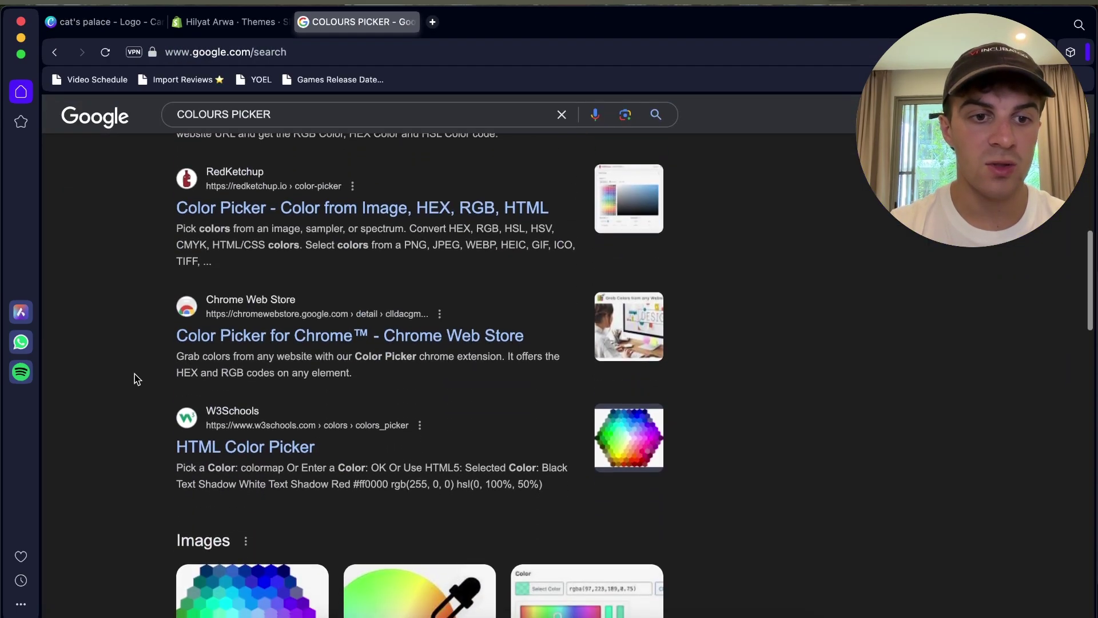
scroll(191, 289, up, 8)
- Edit the search to 'Coolors' and run it
double_click(253, 115)
key(BackSpace)
key(BackSpace)
key(BackSpace)
key(BackSpace)
key(BackSpace)
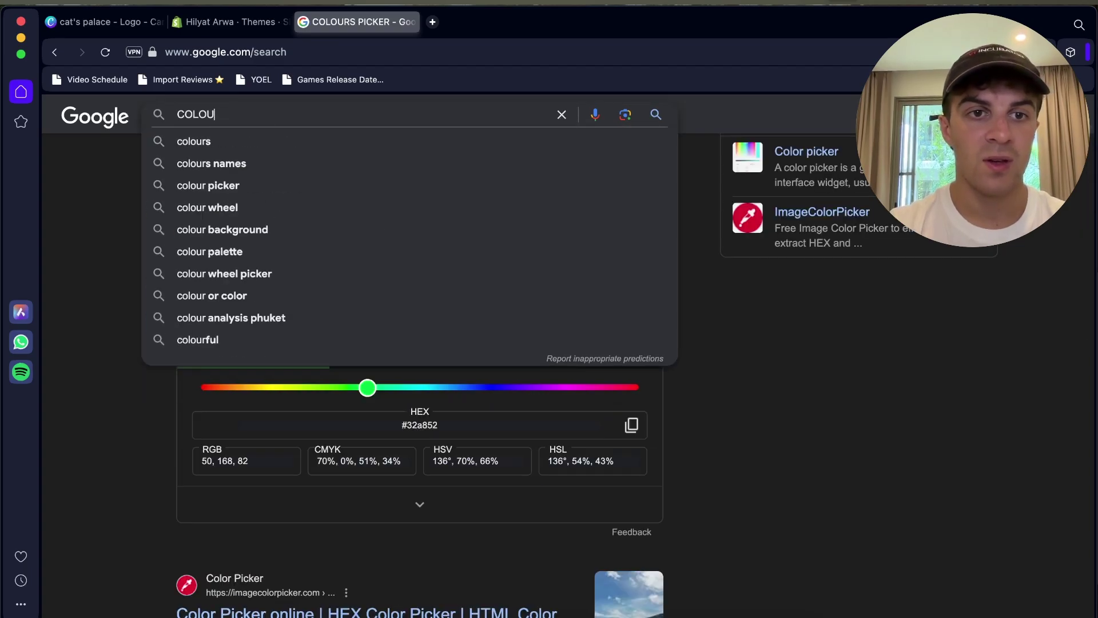
text(ors)
key(Return)
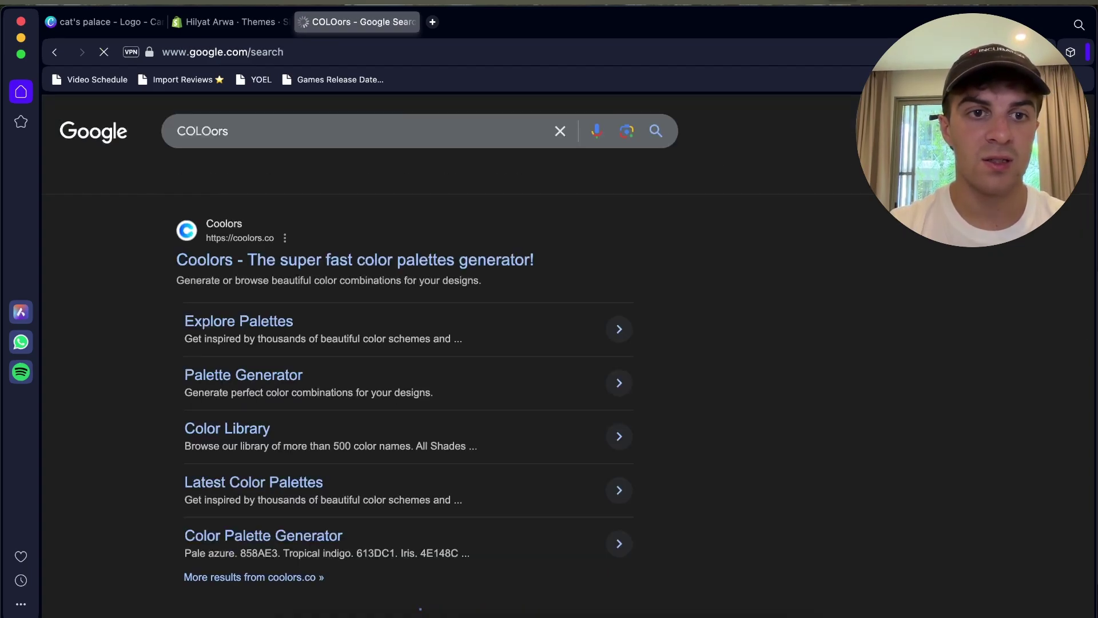
- Open the Coolors website, accepting cookies and dismissing the What's new announcement
click(266, 257)
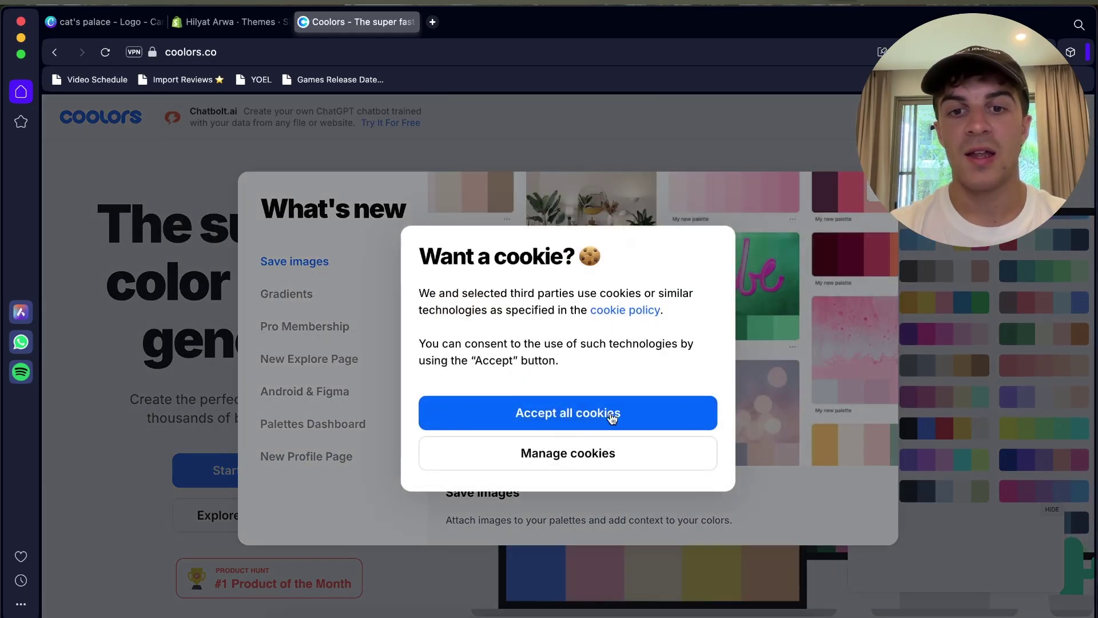
click(609, 412)
key(Escape)
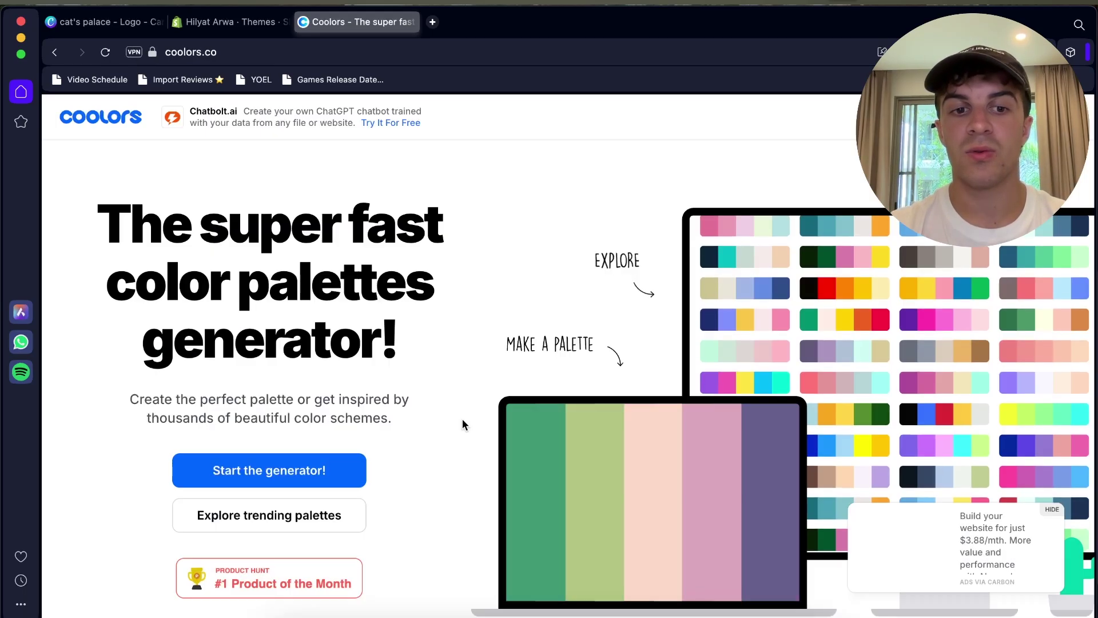
scroll(462, 425, down, 5)
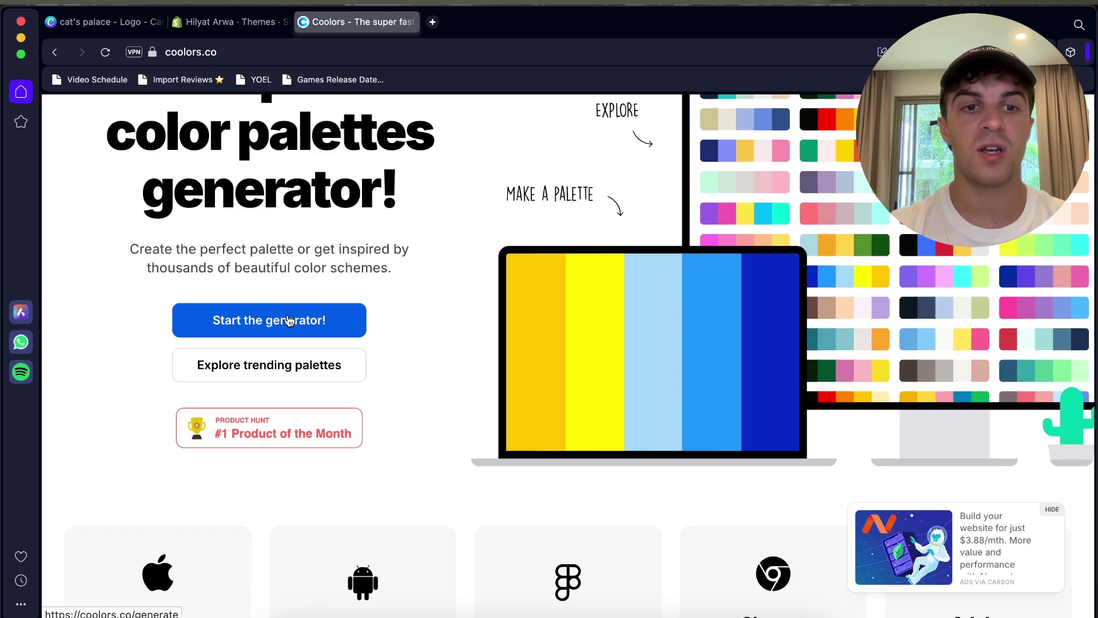
- In trending palettes, copy the navy swatch from the red, cream and blue palette
click(291, 363)
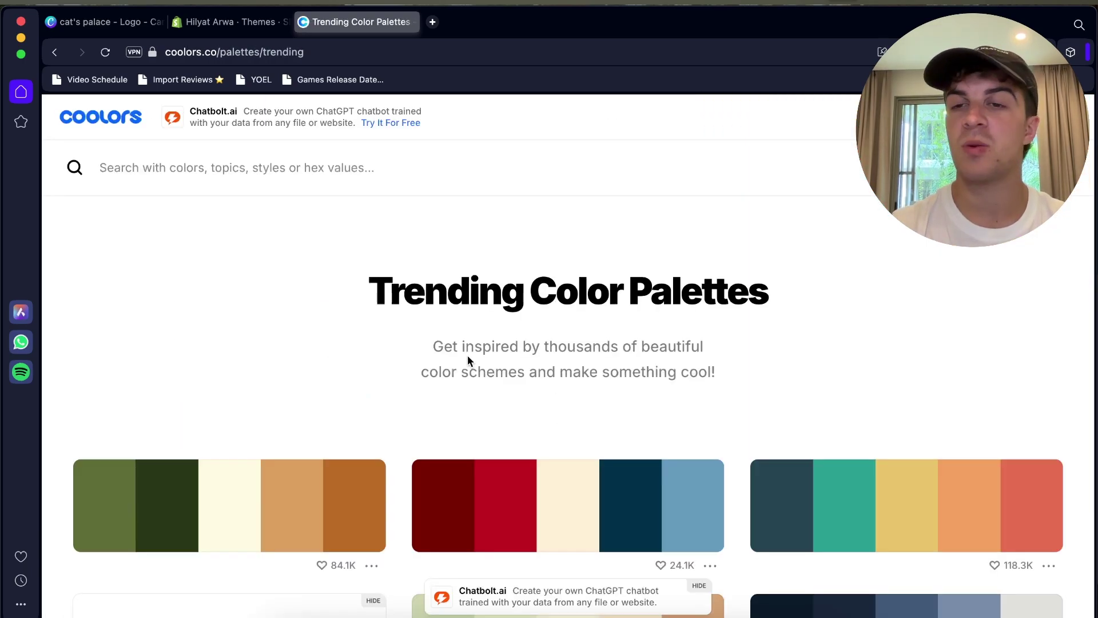
scroll(416, 452, down, 3)
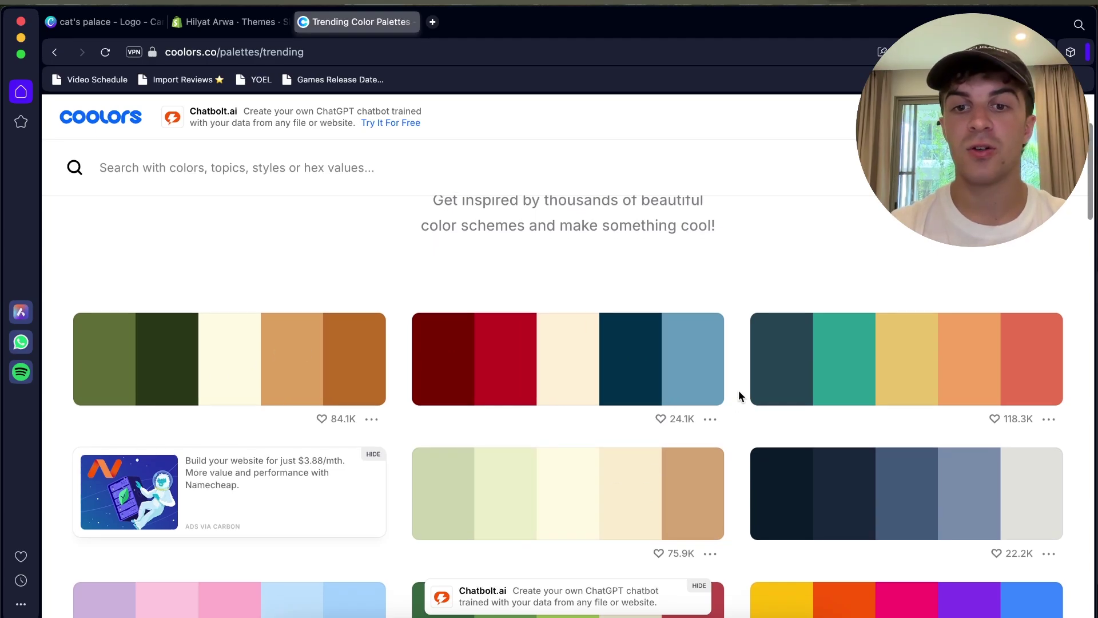
scroll(739, 390, down, 3)
scroll(739, 390, up, 5)
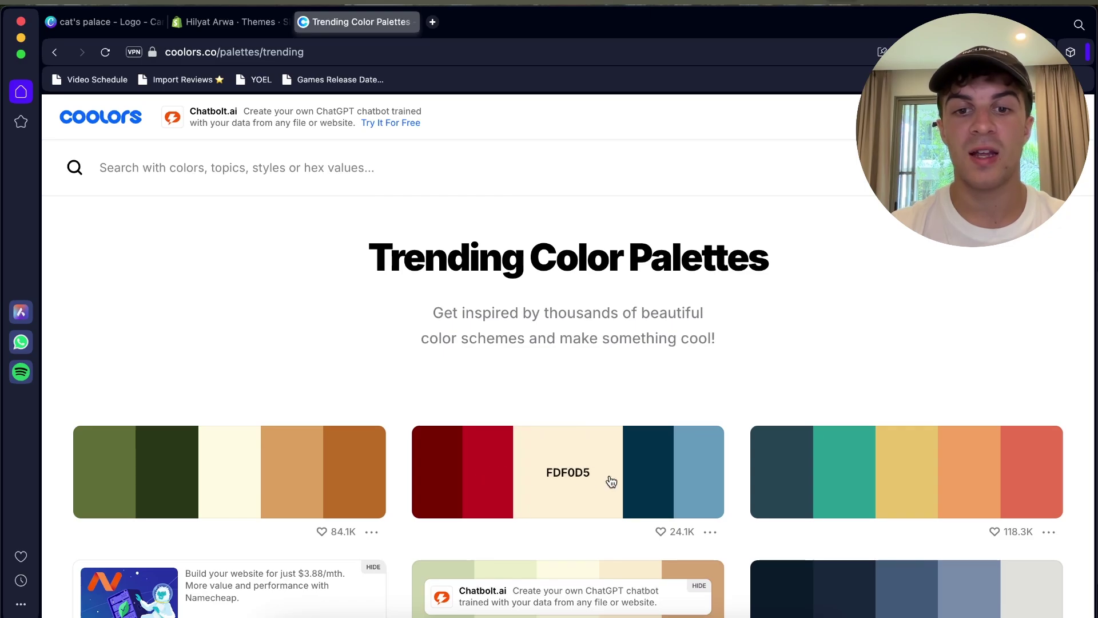
click(623, 475)
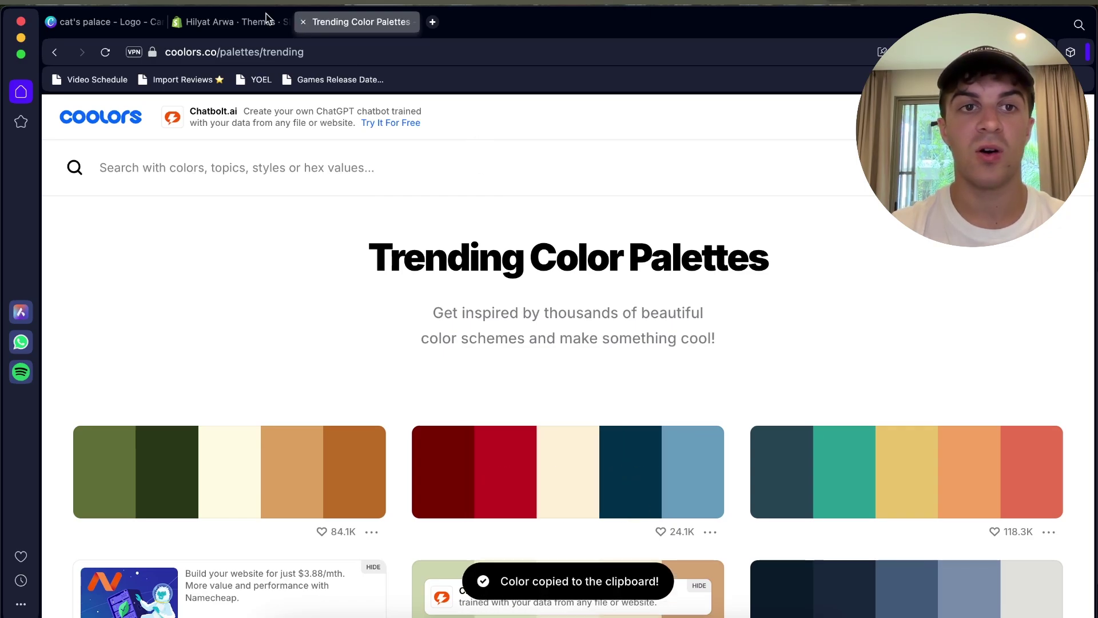
- Recolour the CAT letters with the pasted navy hex #003049
click(103, 22)
click(540, 382)
click(542, 382)
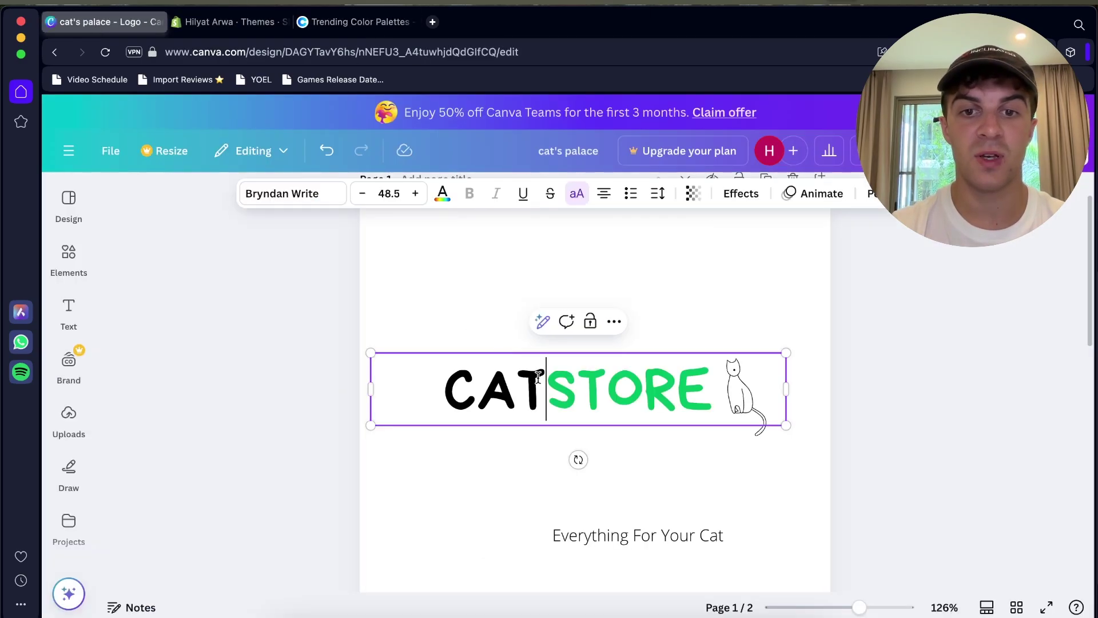
drag(542, 382, 419, 374)
click(442, 193)
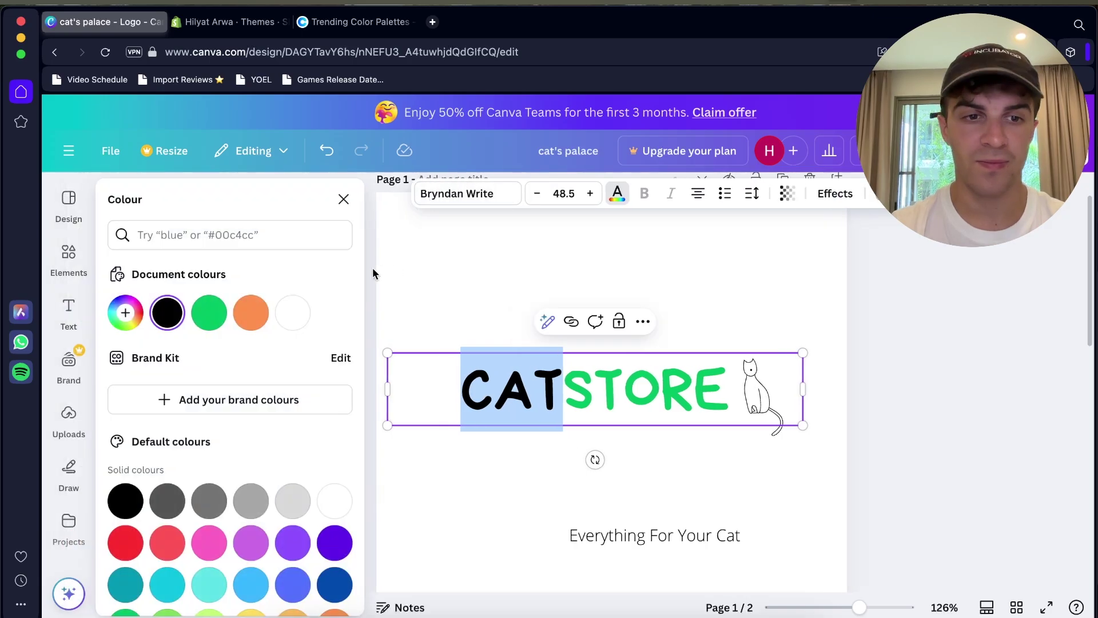
click(122, 314)
key(super+v)
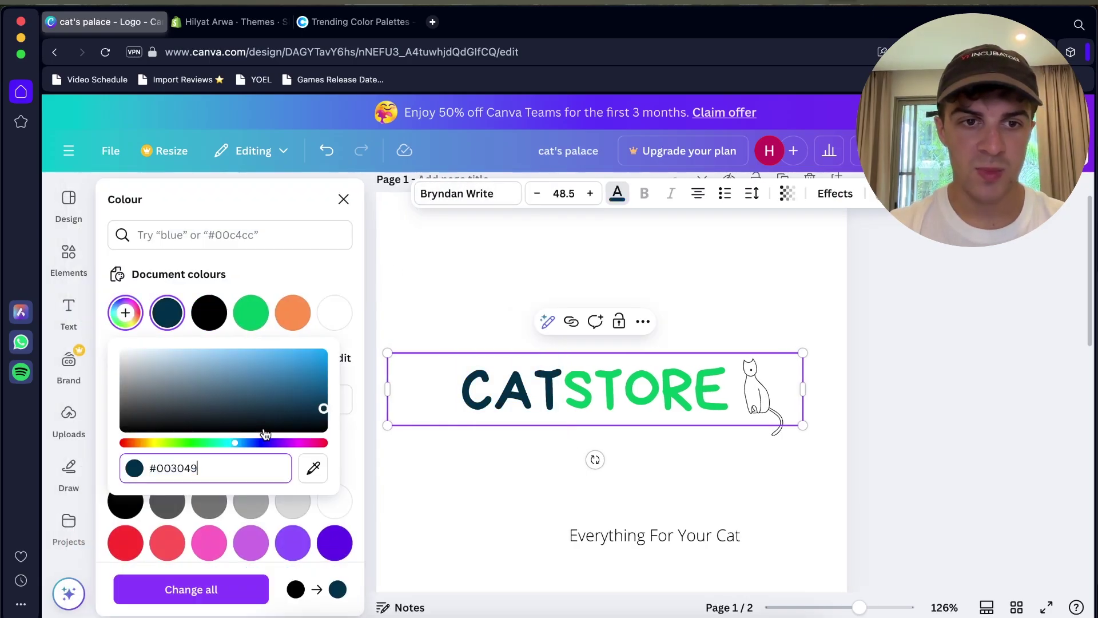
key(Return)
- Copy the crimson swatch from Coolors and apply #C1121F to the STORE letters
click(357, 22)
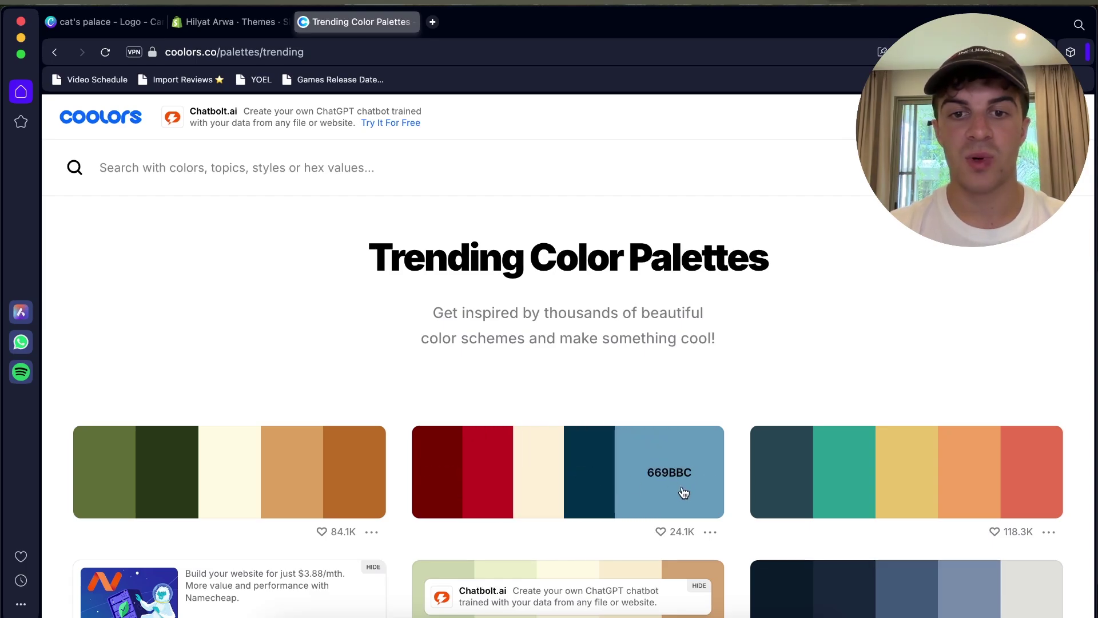
click(510, 469)
click(103, 22)
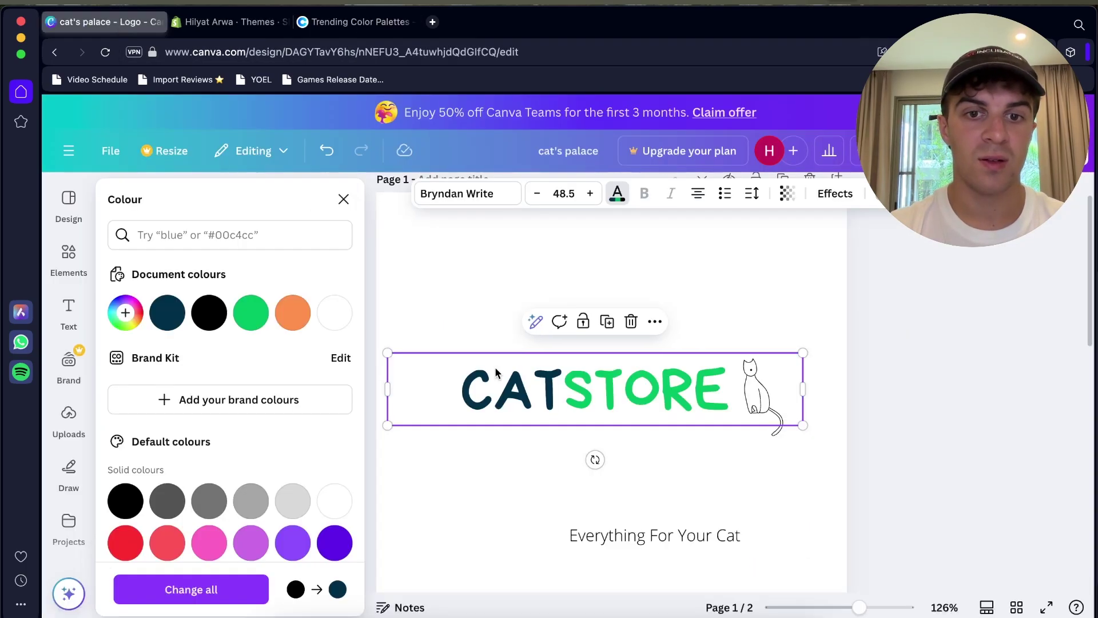
double_click(495, 372)
drag(563, 386, 712, 384)
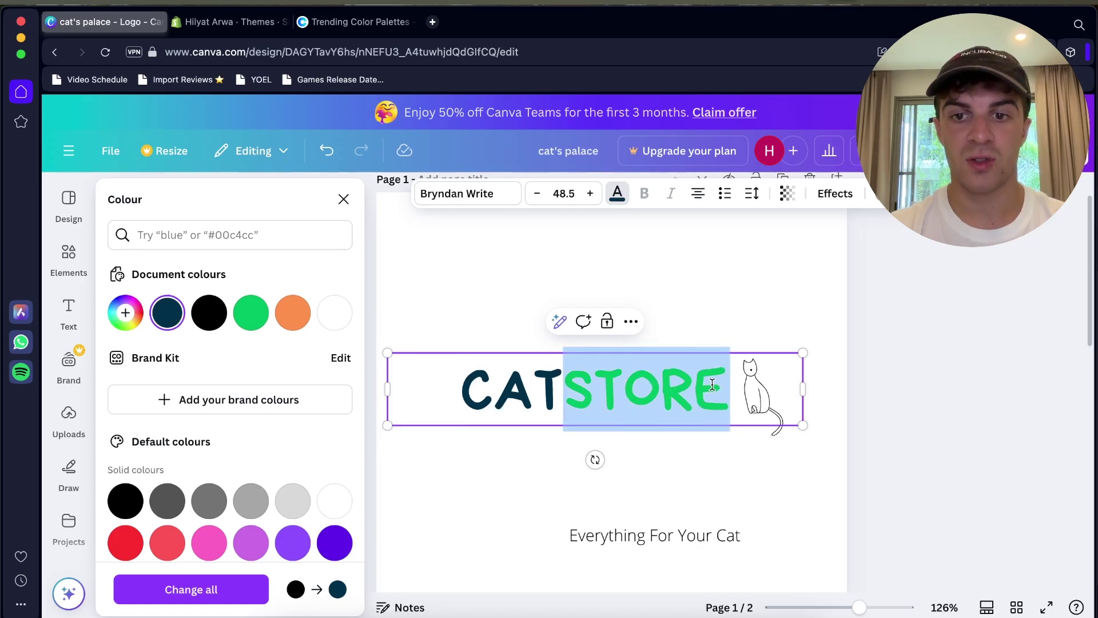
click(125, 313)
click(261, 473)
key(ctrl+v)
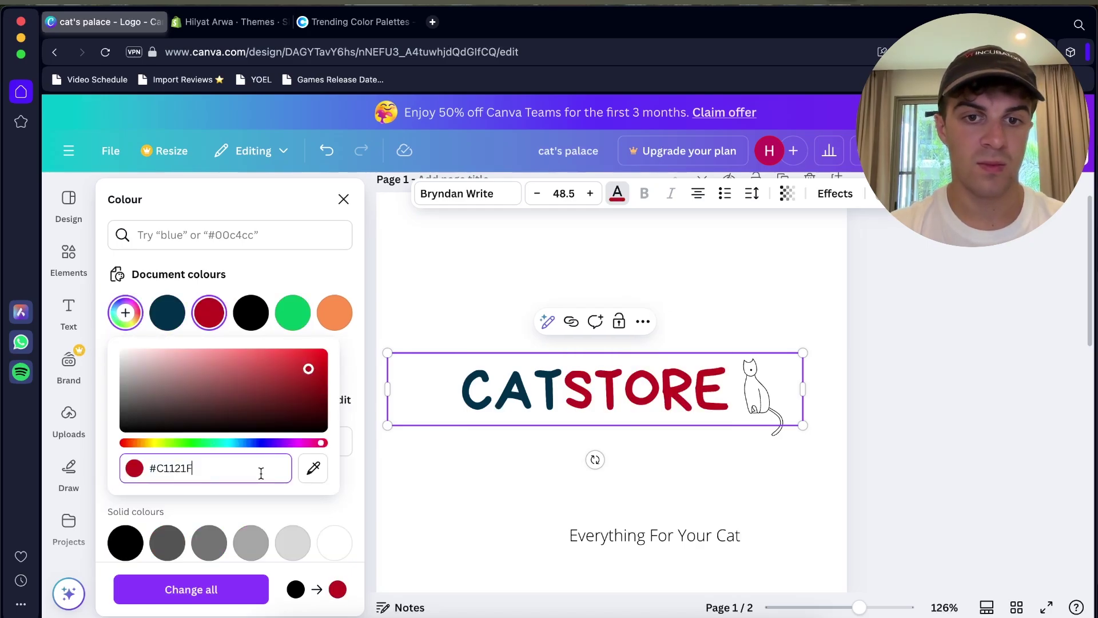
click(446, 300)
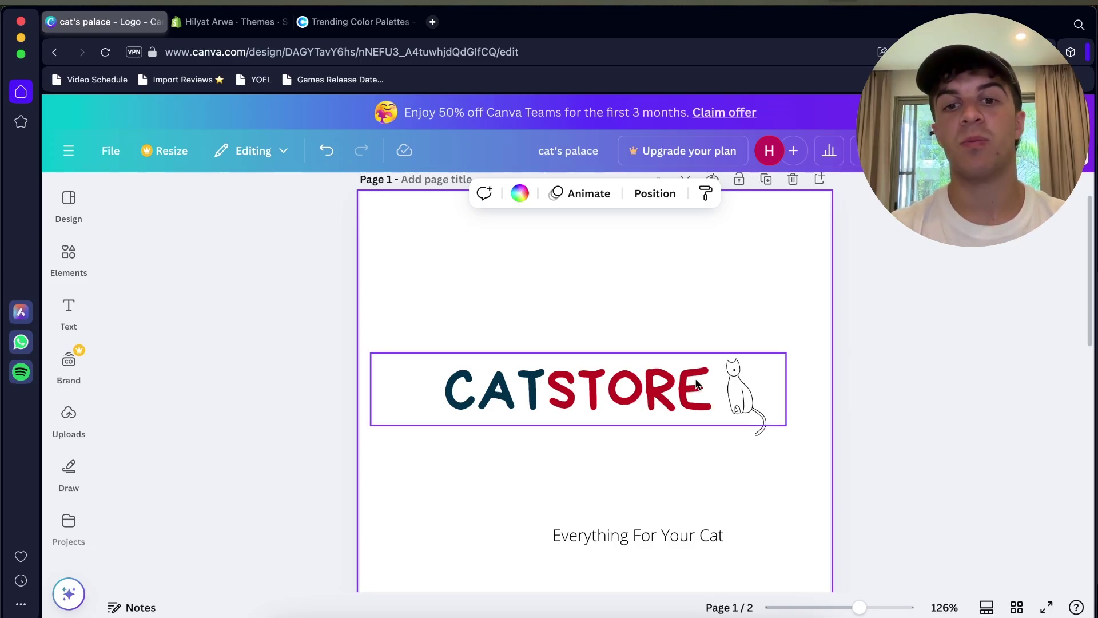
click(334, 22)
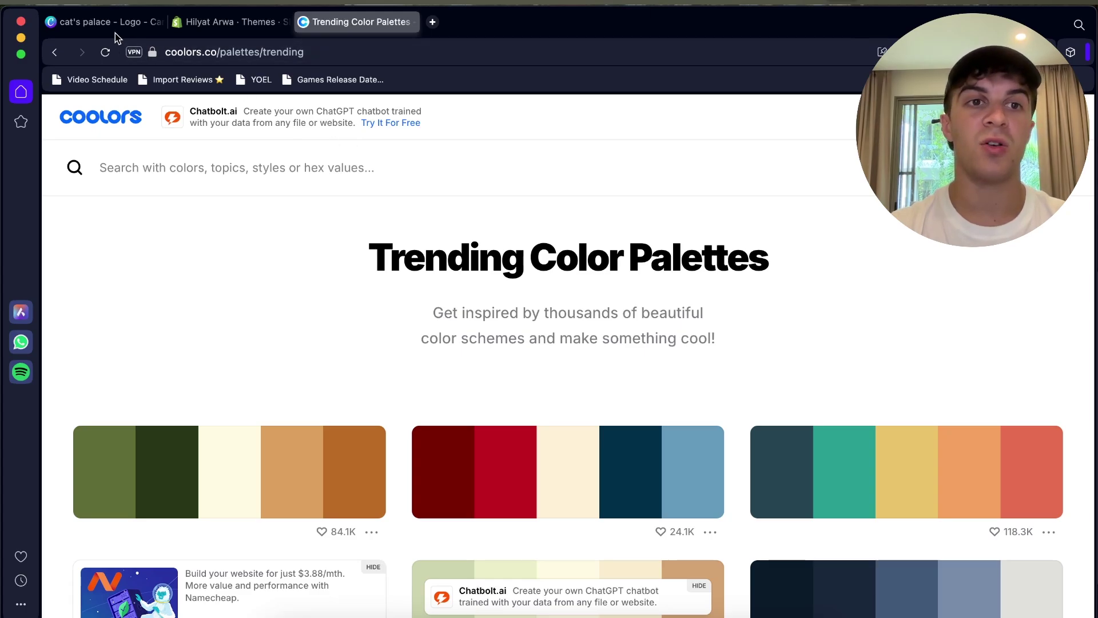
scroll(393, 310, down, 4)
scroll(395, 310, up, 4)
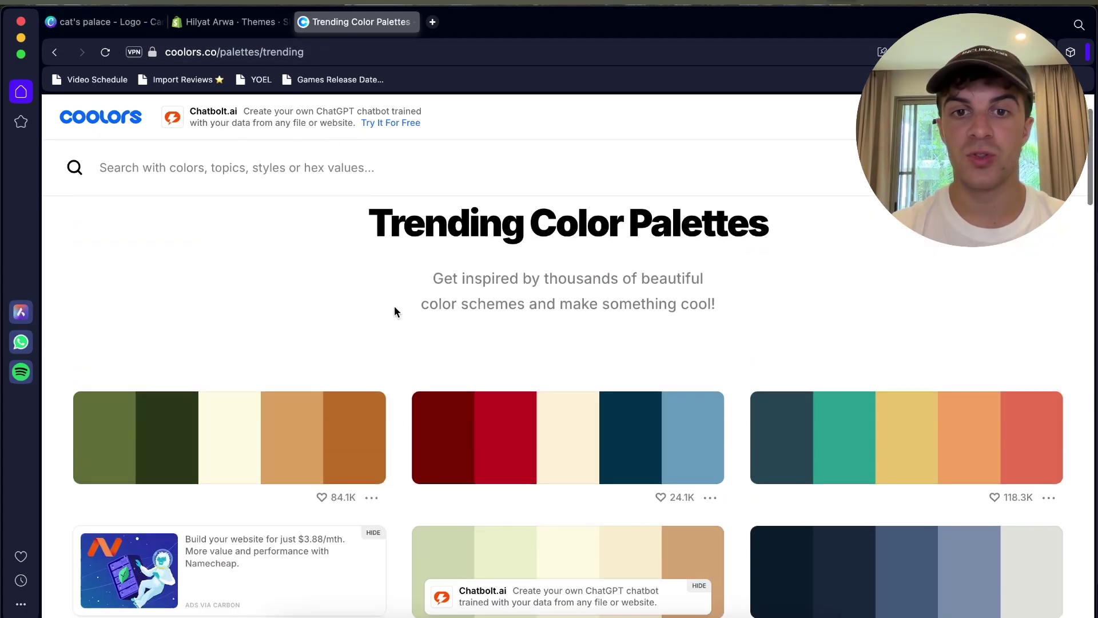
scroll(365, 271, down, 7)
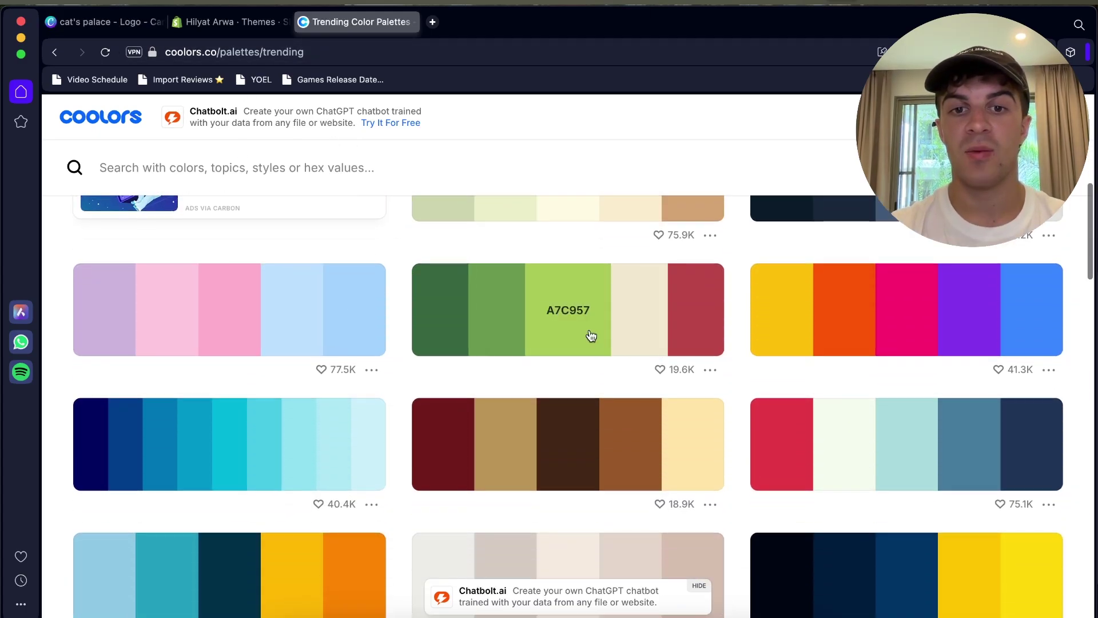
scroll(318, 177, up, 6)
click(91, 22)
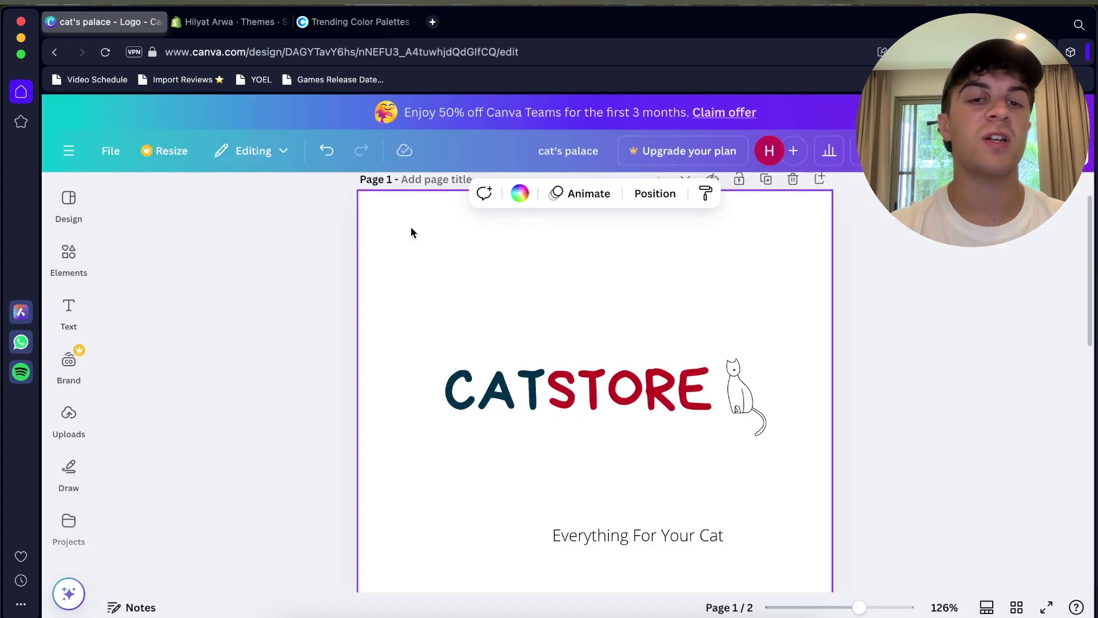
- Try the cat drawing's colour options on page 1, then deselect everything
click(736, 404)
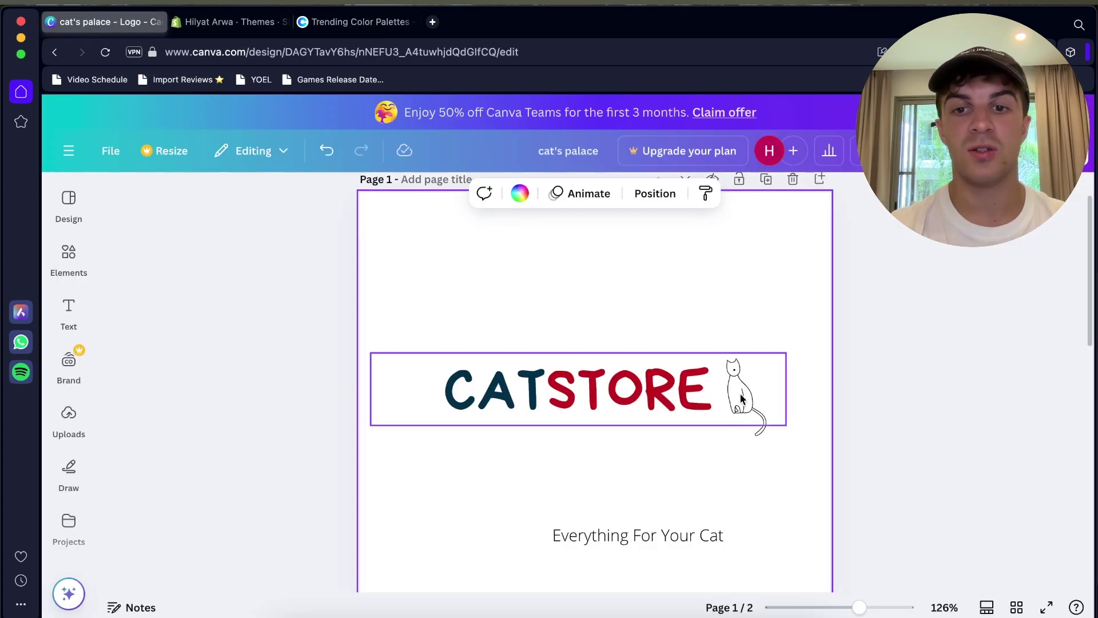
click(756, 433)
click(452, 193)
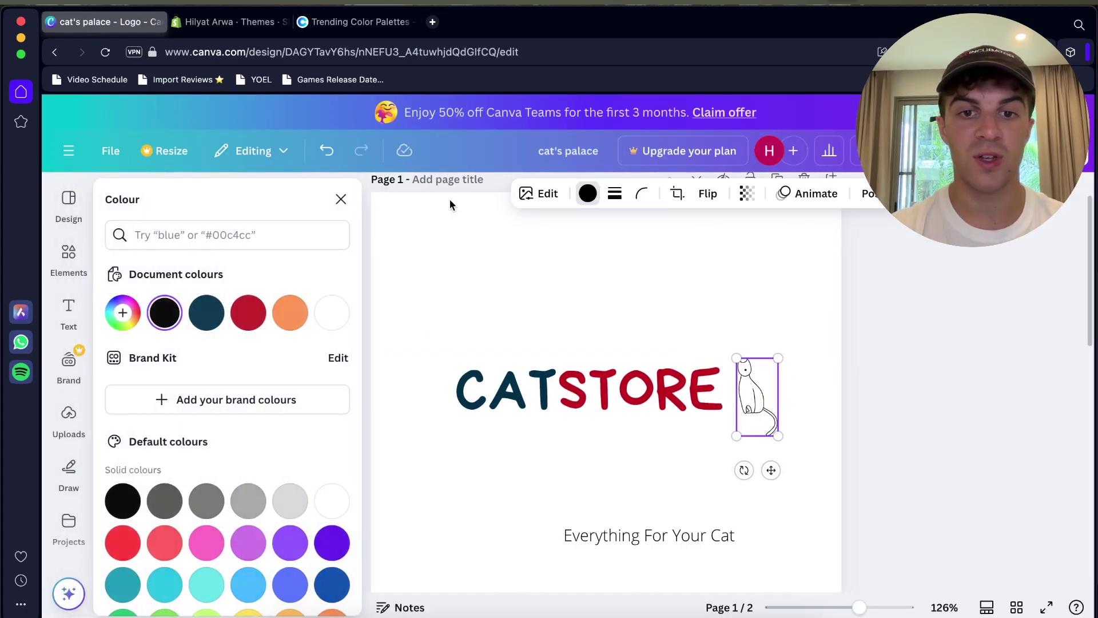
click(206, 313)
click(634, 303)
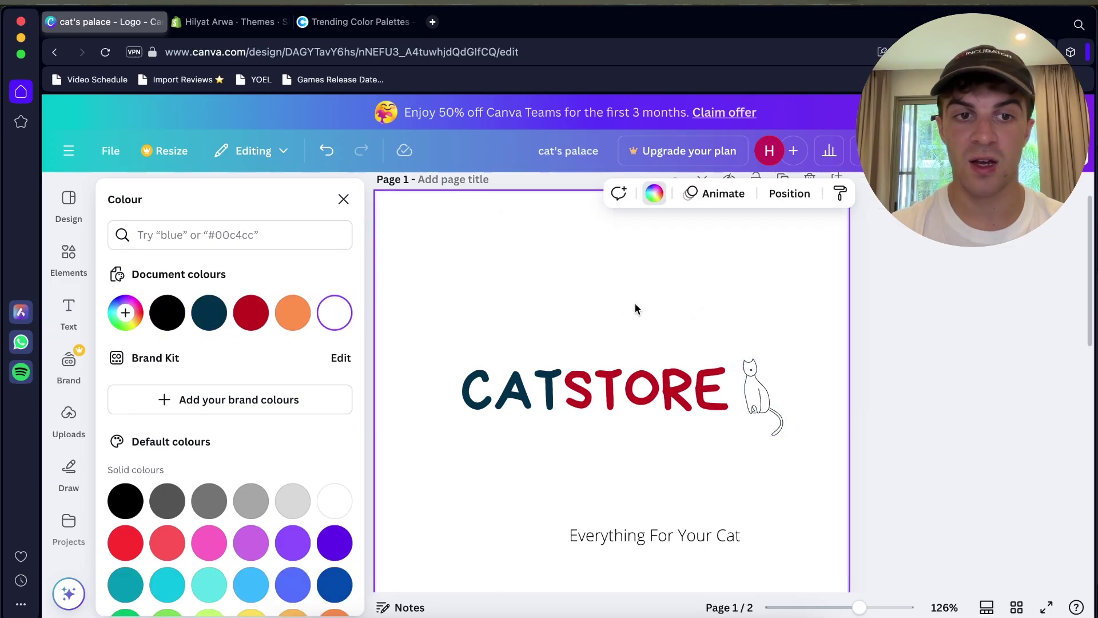
click(697, 405)
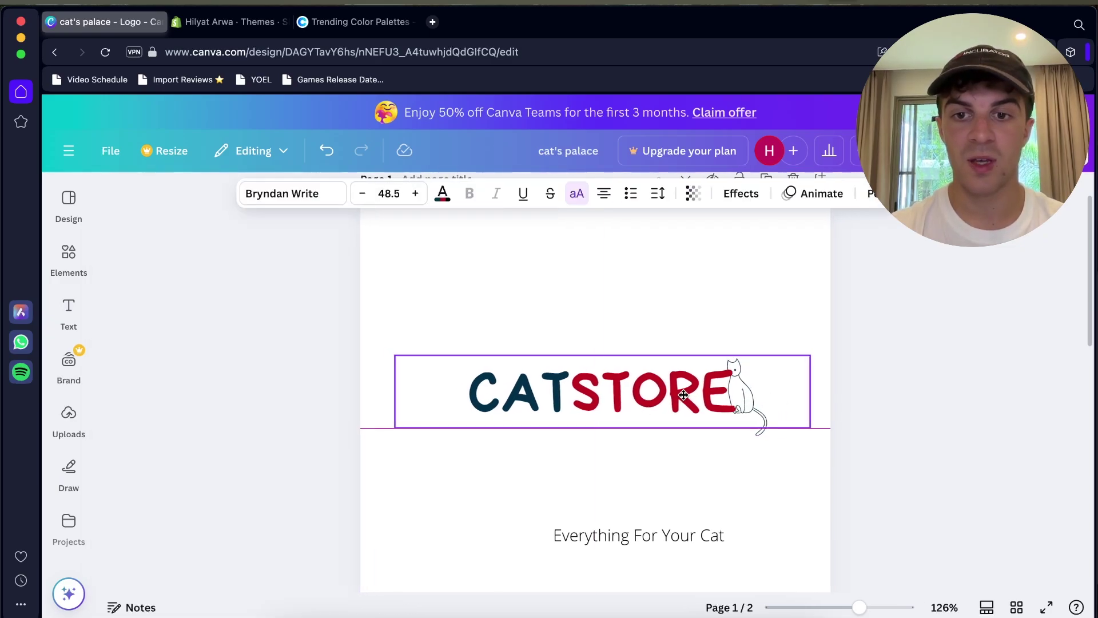
click(914, 402)
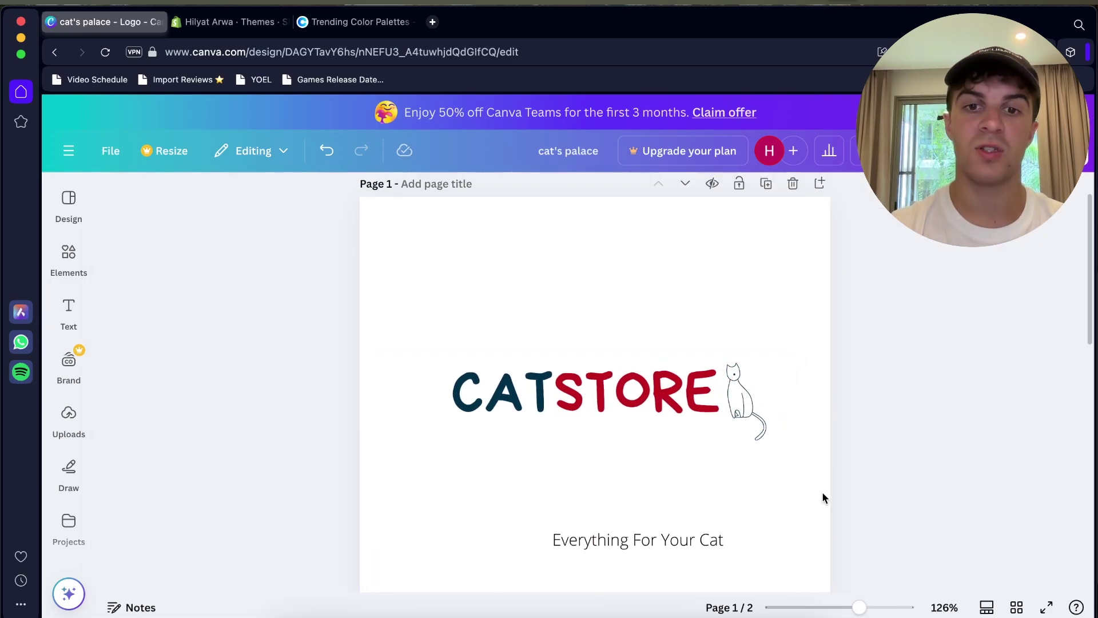
- Delete the 'Everything For Your Cat' tagline from page 1
scroll(821, 491, down, 2)
scroll(821, 492, down, 4)
click(685, 494)
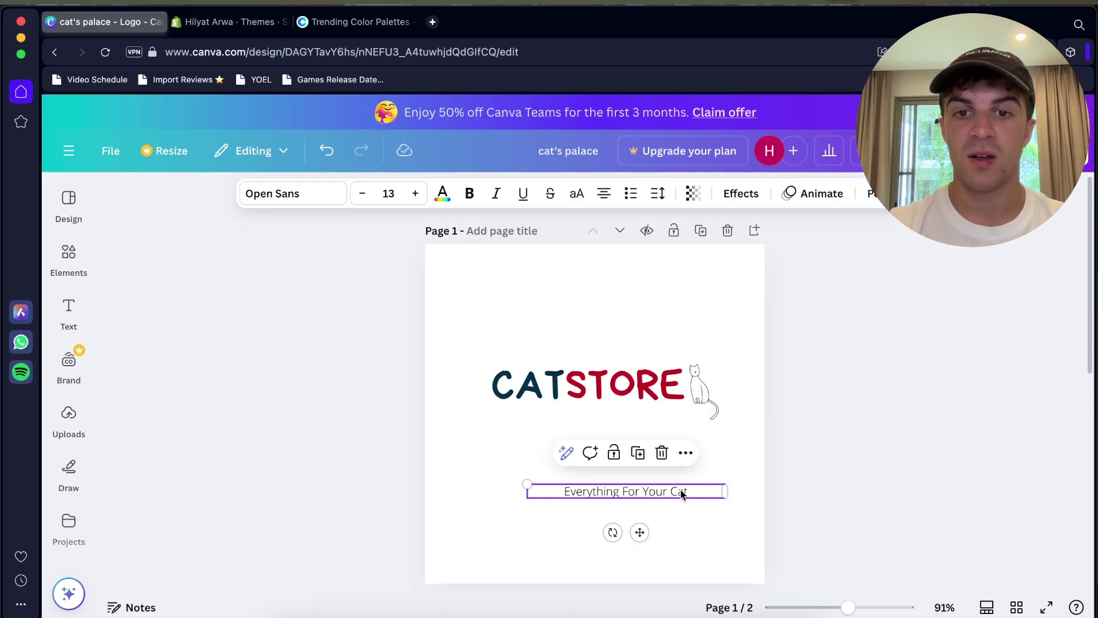
key(Delete)
- Enlarge the CATSTORE text and cat together and shift them right and down
drag(460, 307, 755, 421)
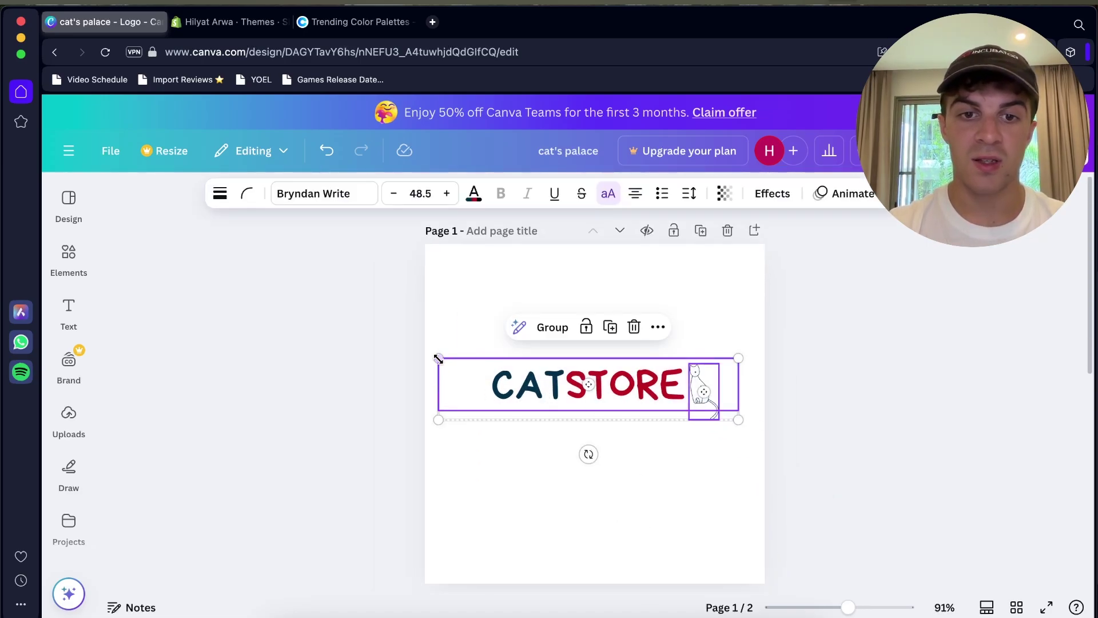
drag(438, 359, 348, 357)
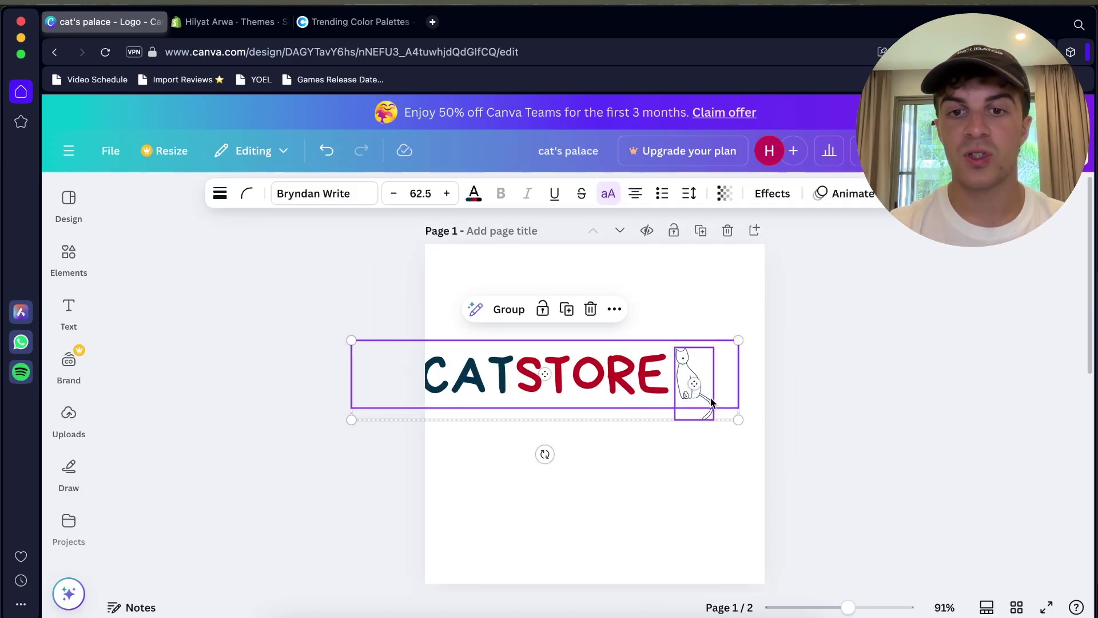
drag(739, 419, 753, 418)
drag(652, 389, 678, 416)
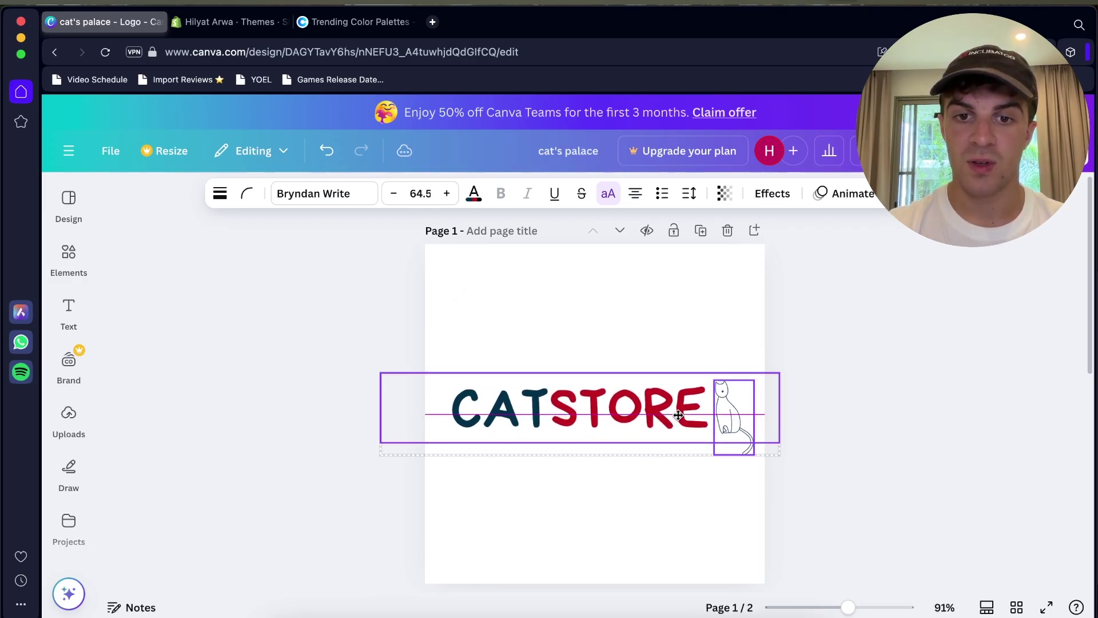
click(801, 412)
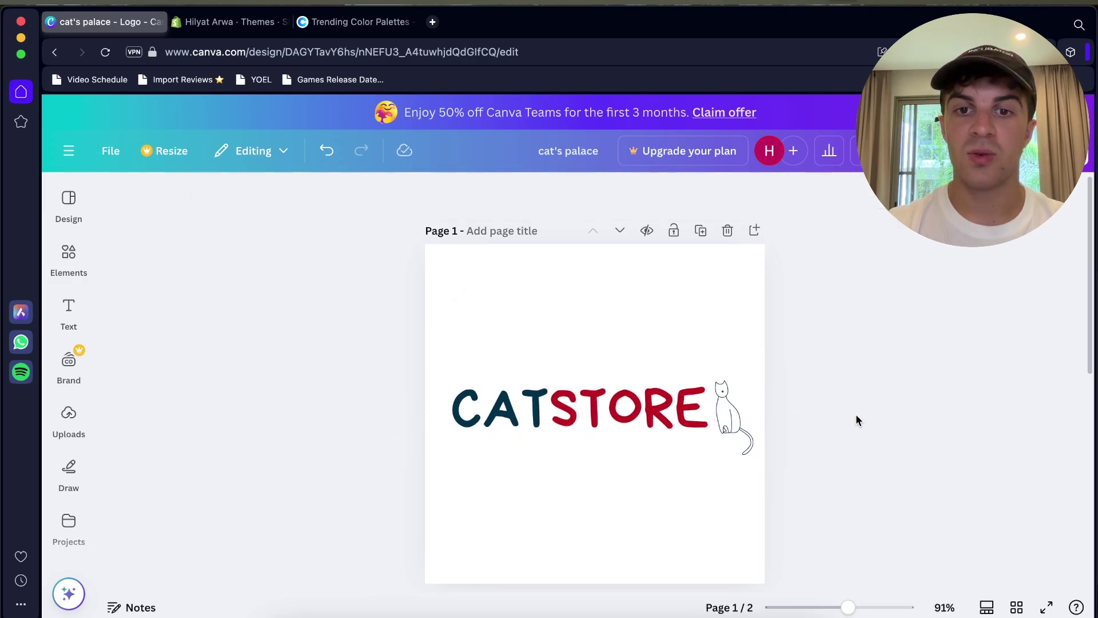
- Lower the cat drawing beside STORE and nudge the pair slightly left
click(749, 456)
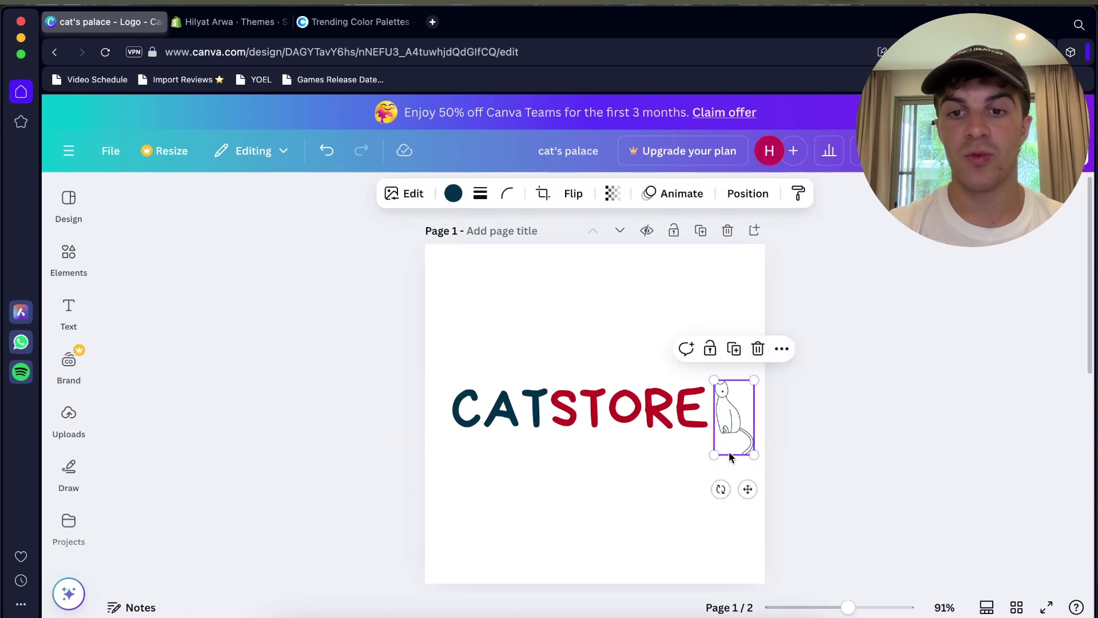
mouse_move(731, 455)
mouse_down()
mouse_move(717, 577)
mouse_move(721, 410)
mouse_move(732, 415)
mouse_up()
click(830, 389)
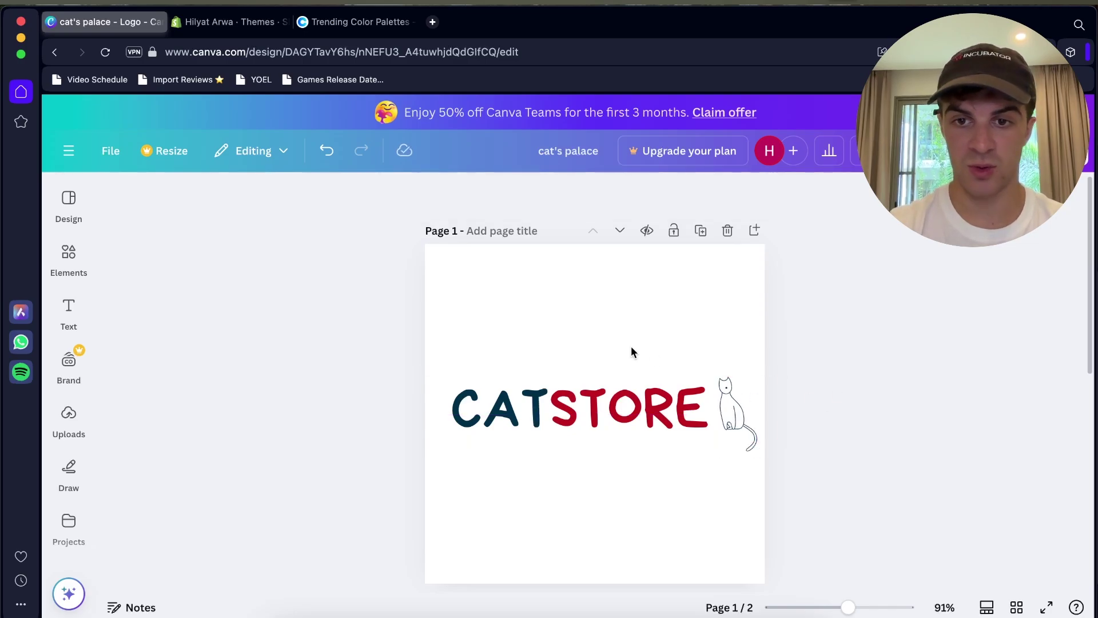
drag(875, 385, 576, 421)
click(836, 400)
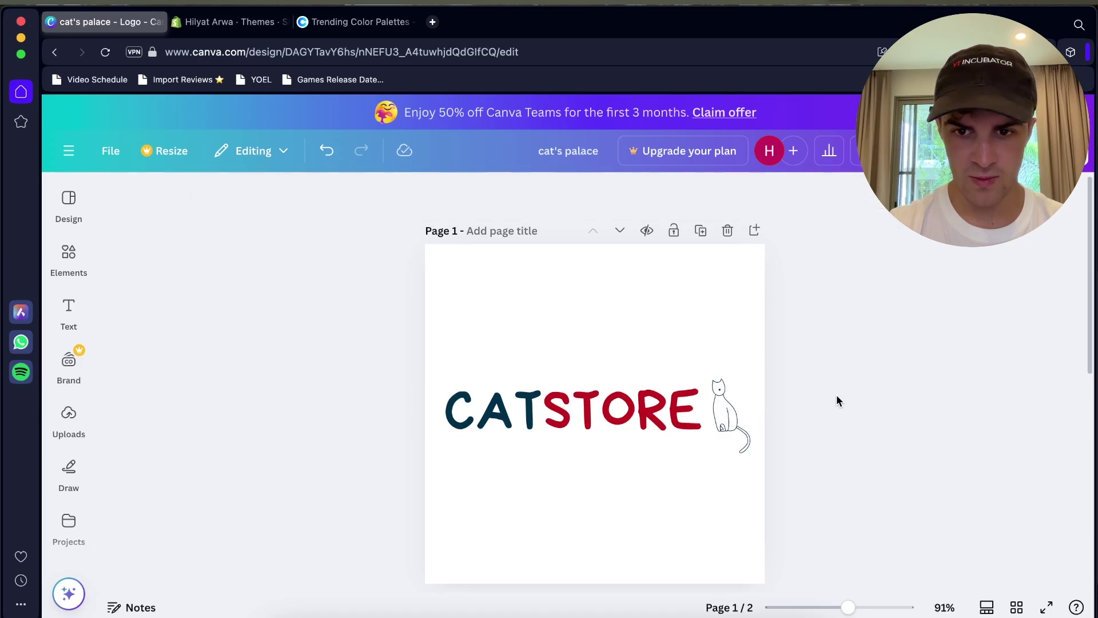
scroll(721, 358, down, 6)
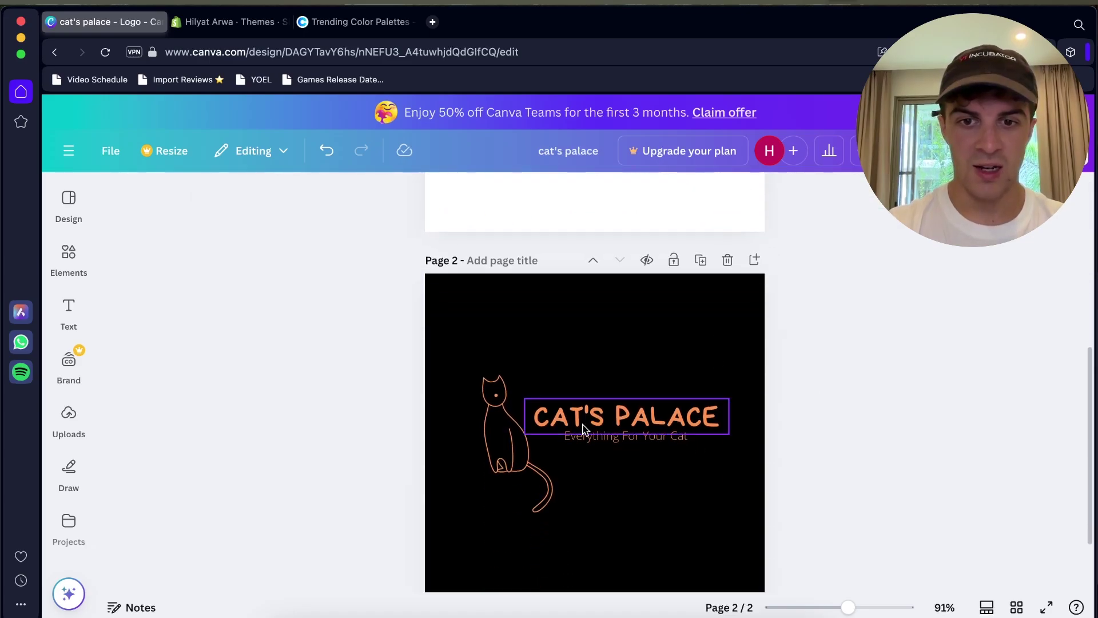
scroll(686, 455, up, 5)
scroll(629, 454, down, 5)
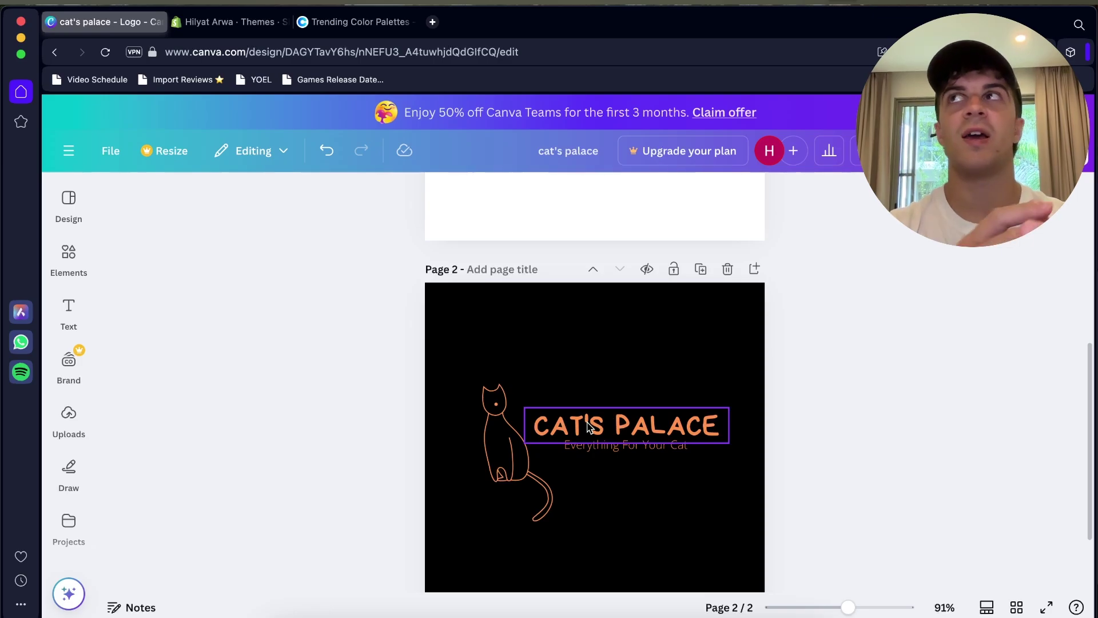
scroll(588, 426, up, 5)
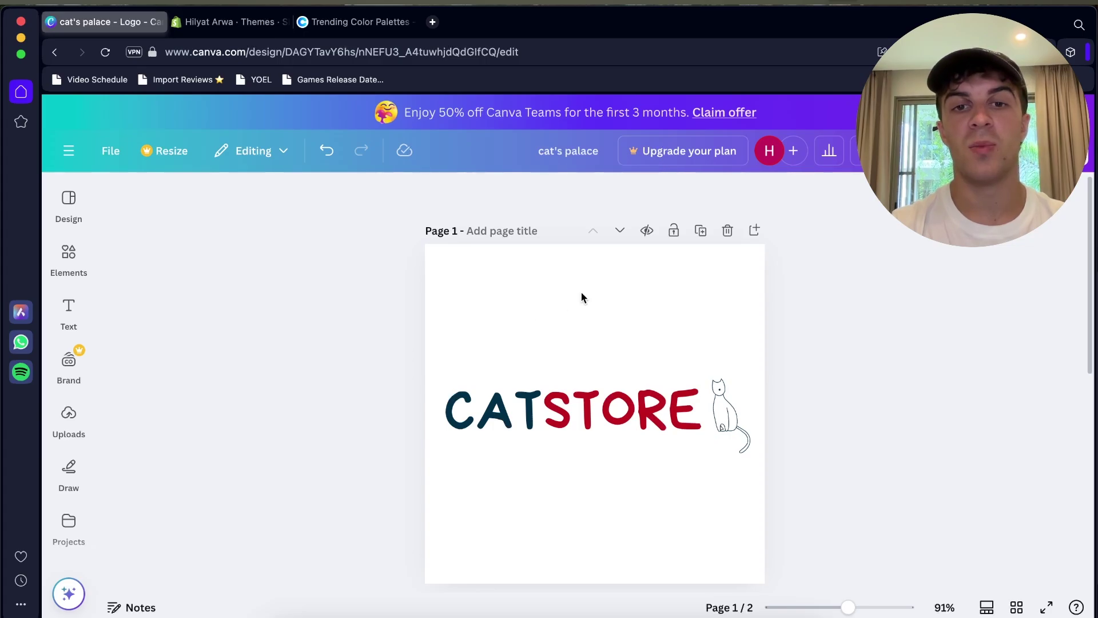
scroll(654, 466, down, 5)
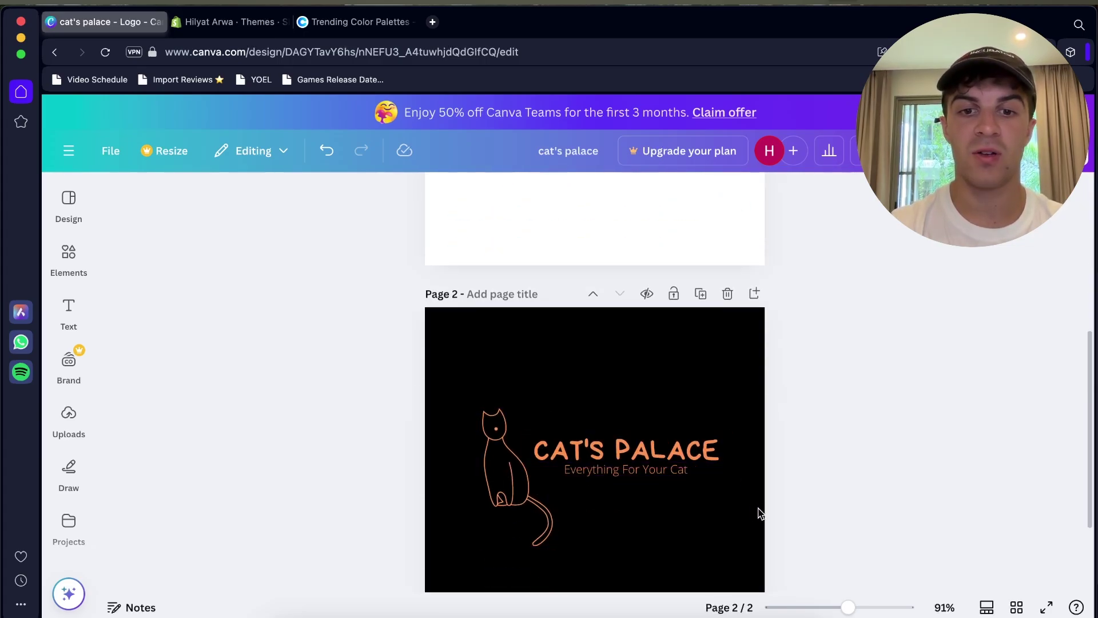
- Replace page 2's CAT'S PALACE logo with a pasted copy of CATSTORE and the cat
drag(763, 543, 446, 417)
key(Delete)
scroll(577, 260, up, 3)
click(599, 276)
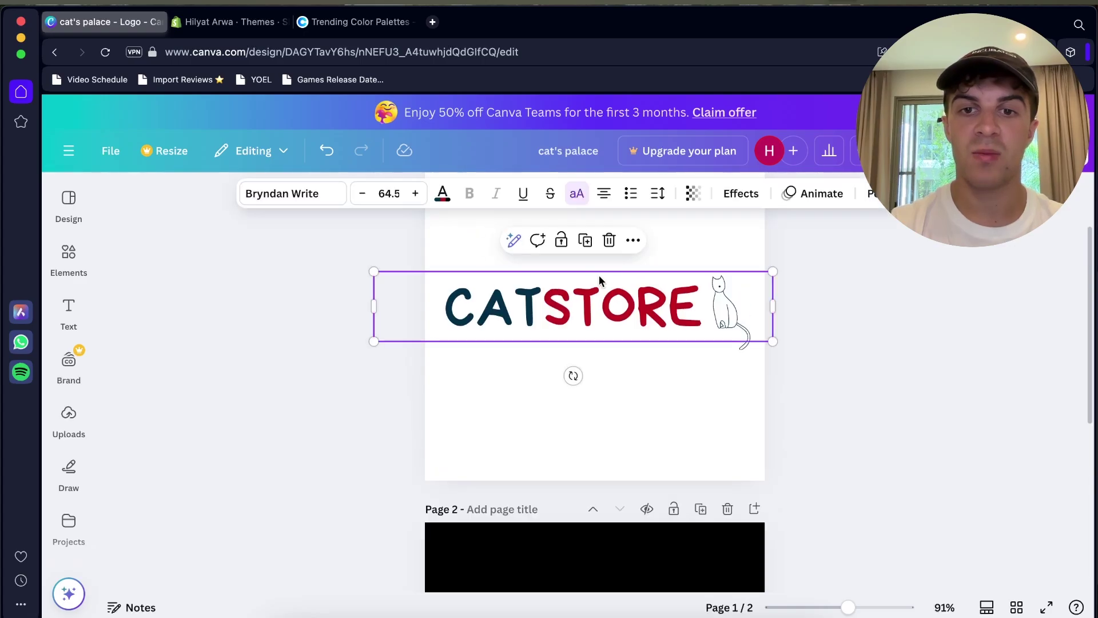
drag(840, 387, 402, 259)
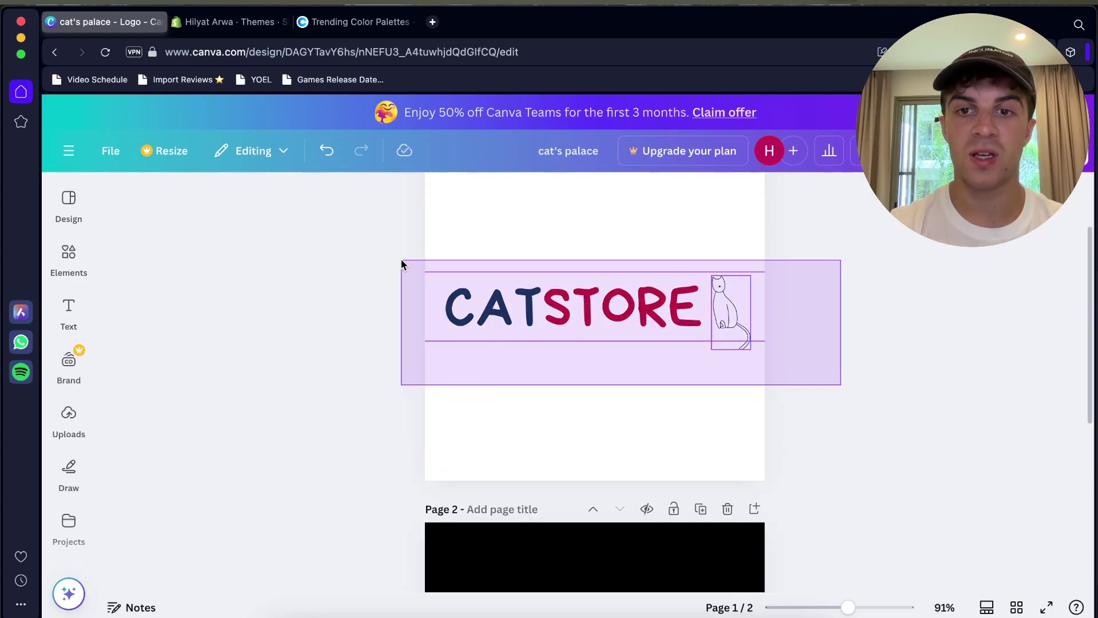
scroll(499, 370, down, 5)
key(super+v)
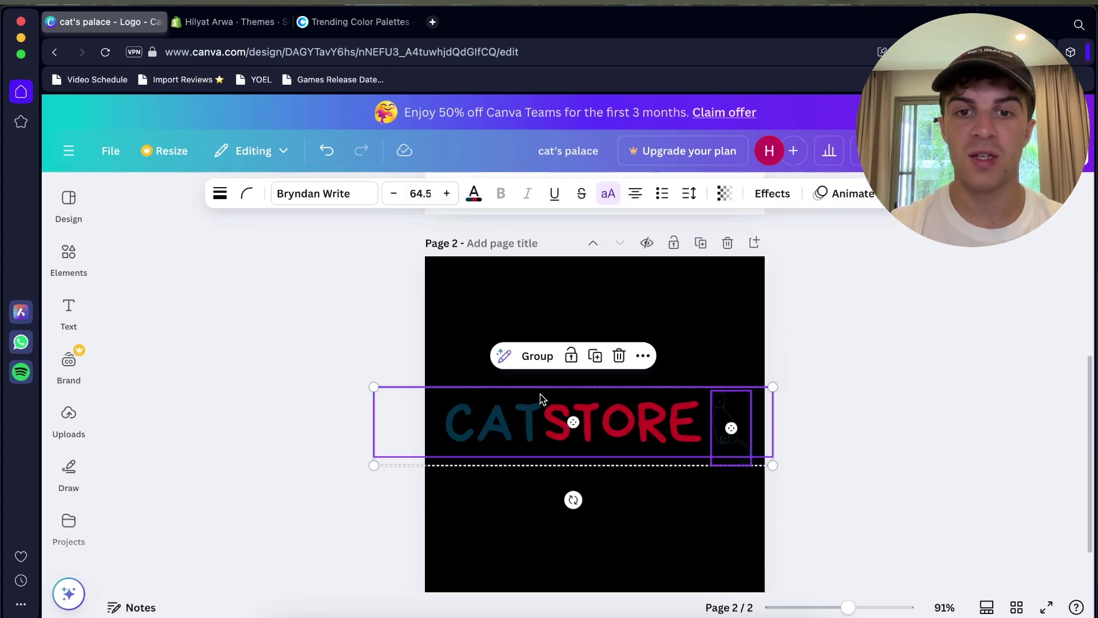
click(825, 430)
- Make the letters CAT in the page 2 CATSTORE heading white
double_click(539, 421)
drag(541, 421, 395, 418)
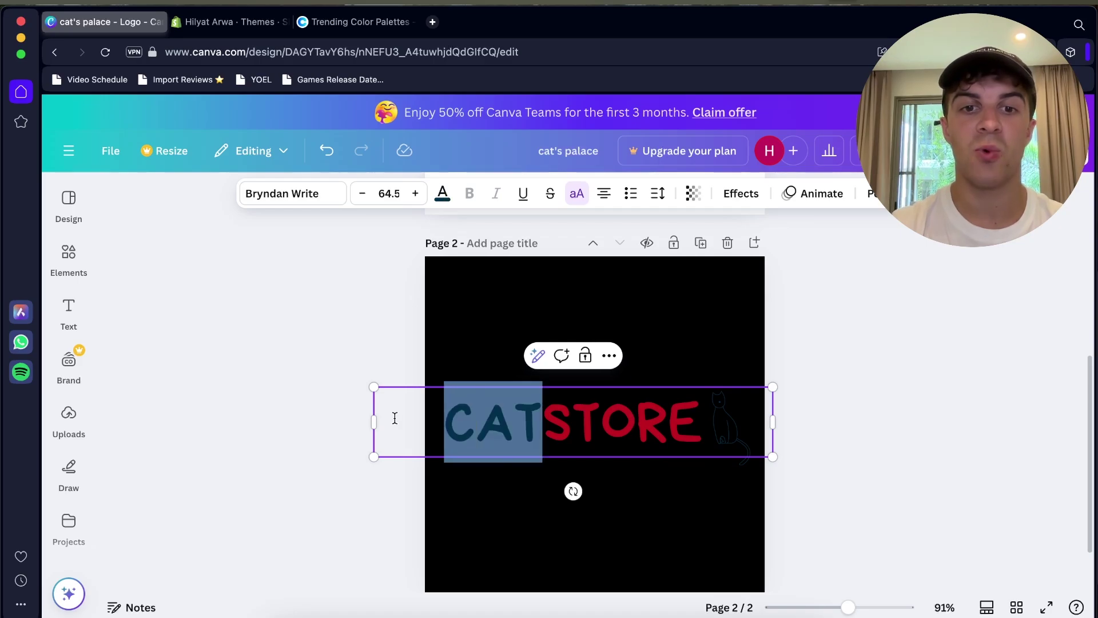
click(442, 193)
click(291, 312)
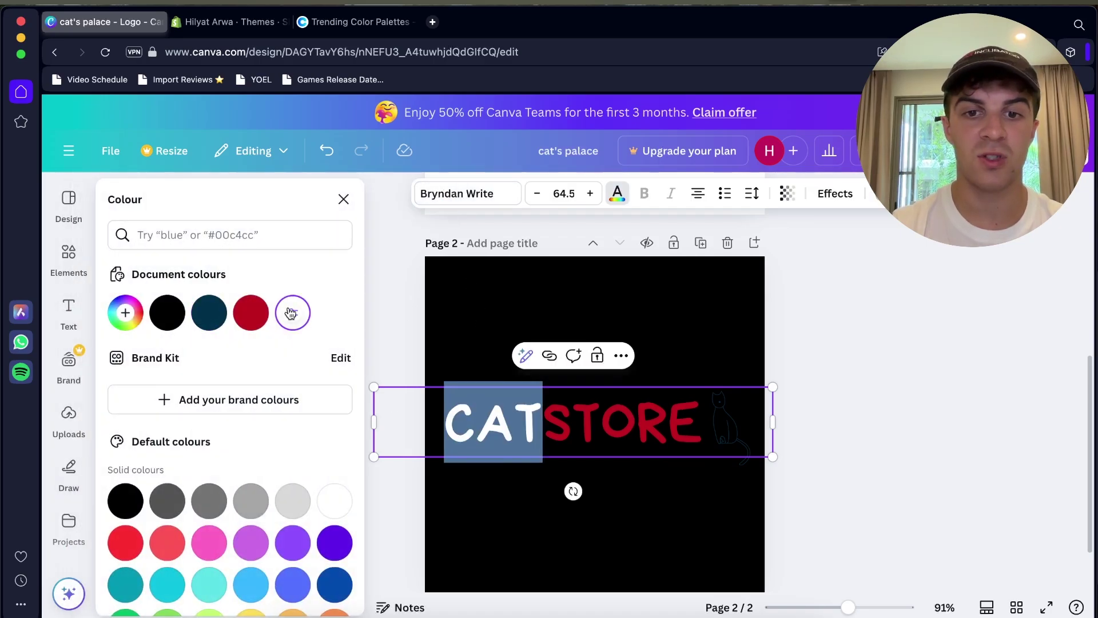
click(525, 299)
- Make the small cat drawing on page 2 white
click(727, 430)
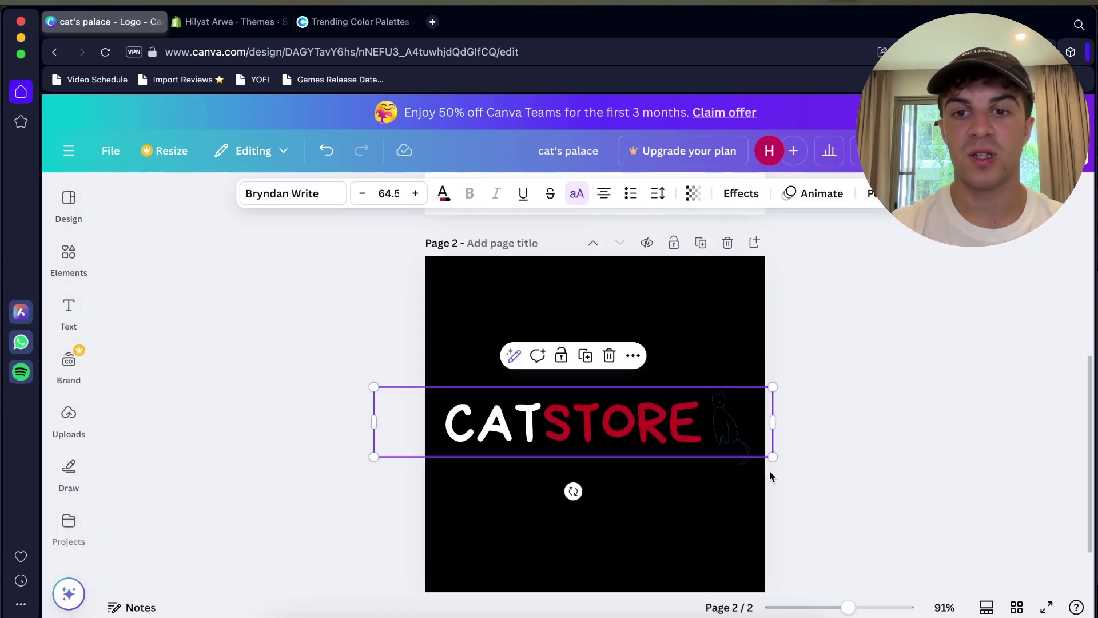
click(745, 462)
click(457, 188)
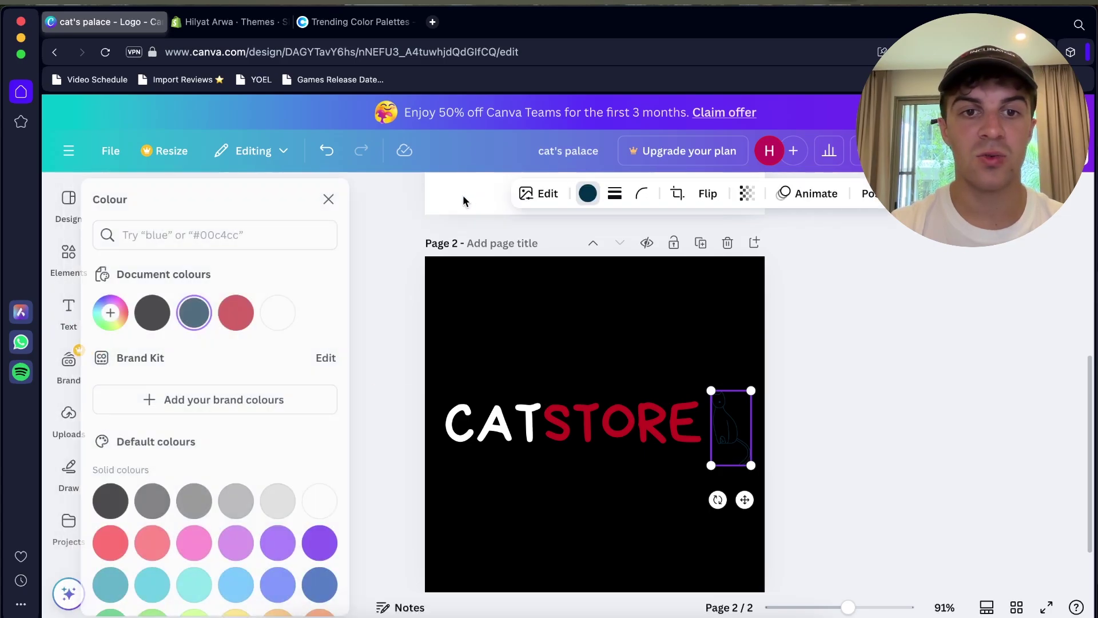
click(291, 311)
key(Escape)
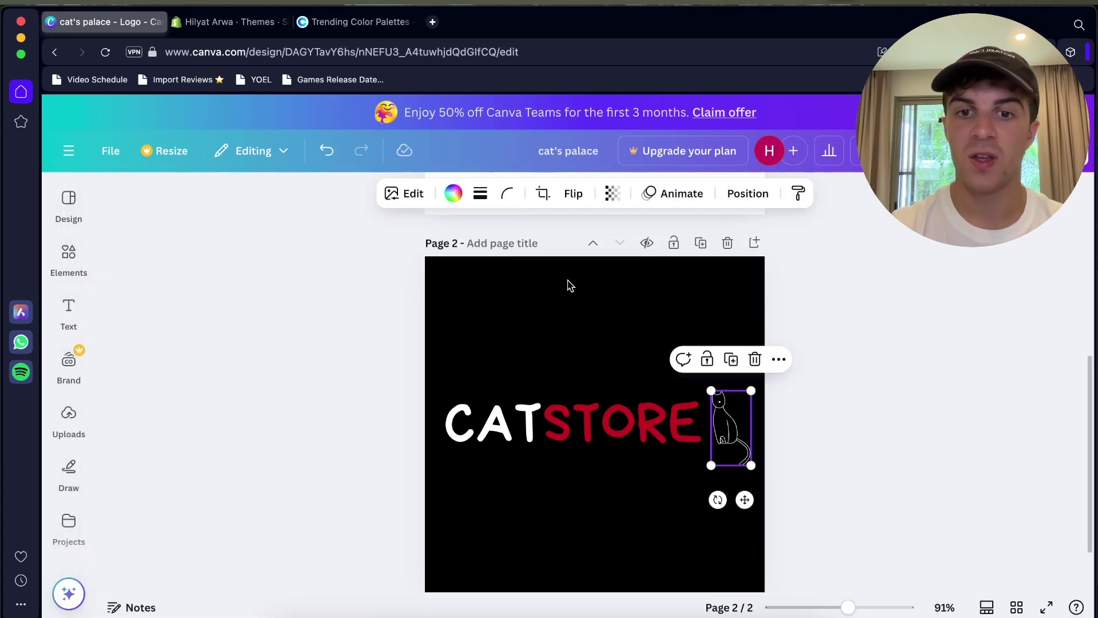
click(566, 284)
scroll(873, 333, down, 3)
scroll(873, 332, up, 5)
scroll(873, 333, down, 3)
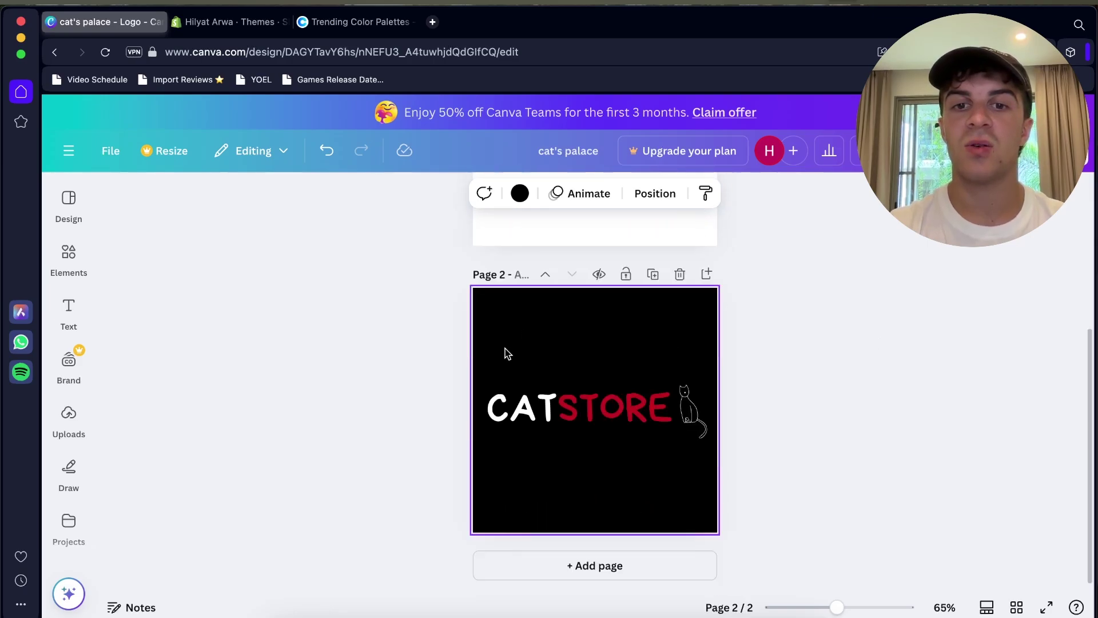
scroll(672, 328, up, 4)
scroll(671, 328, down, 3)
scroll(614, 318, up, 3)
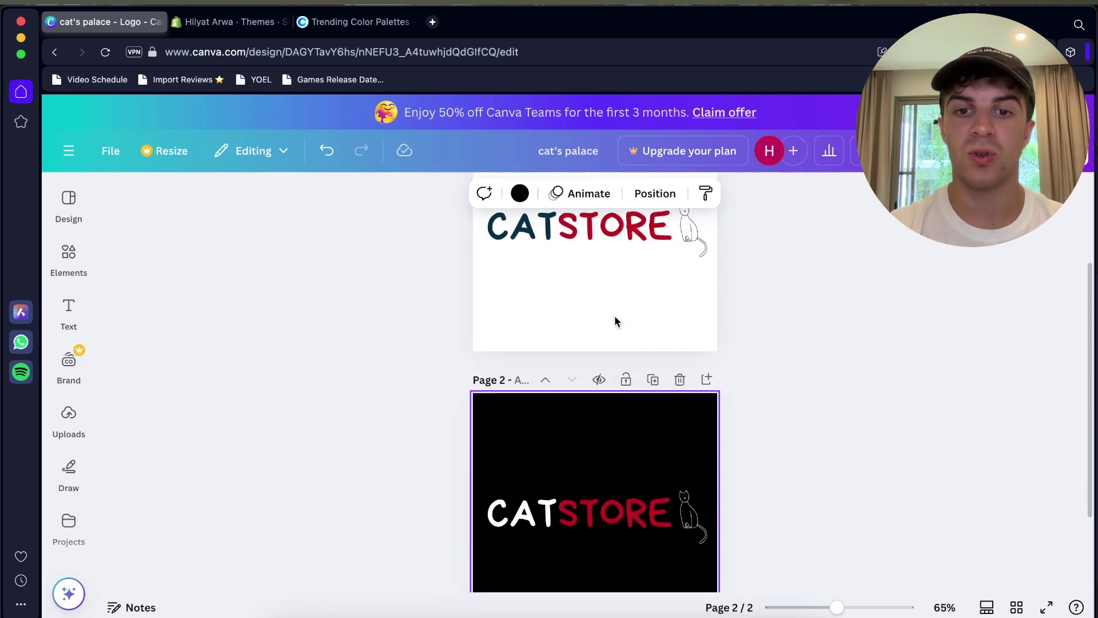
scroll(615, 320, down, 3)
scroll(615, 391, up, 4)
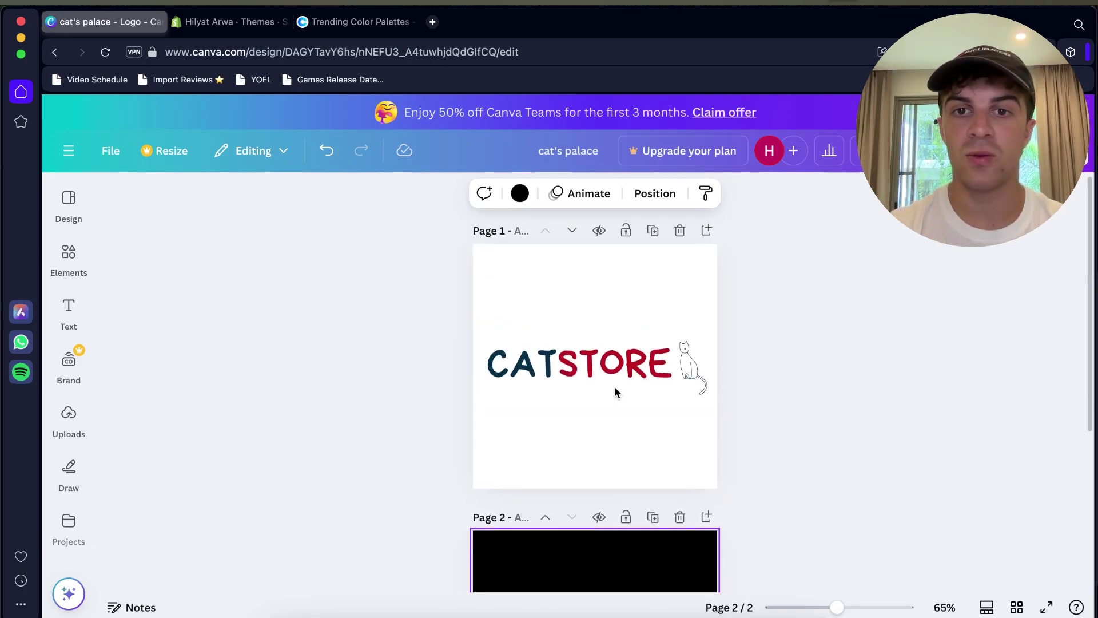
- Download all 2 pages as PNG, saved as cat's palace.zip
click(1052, 150)
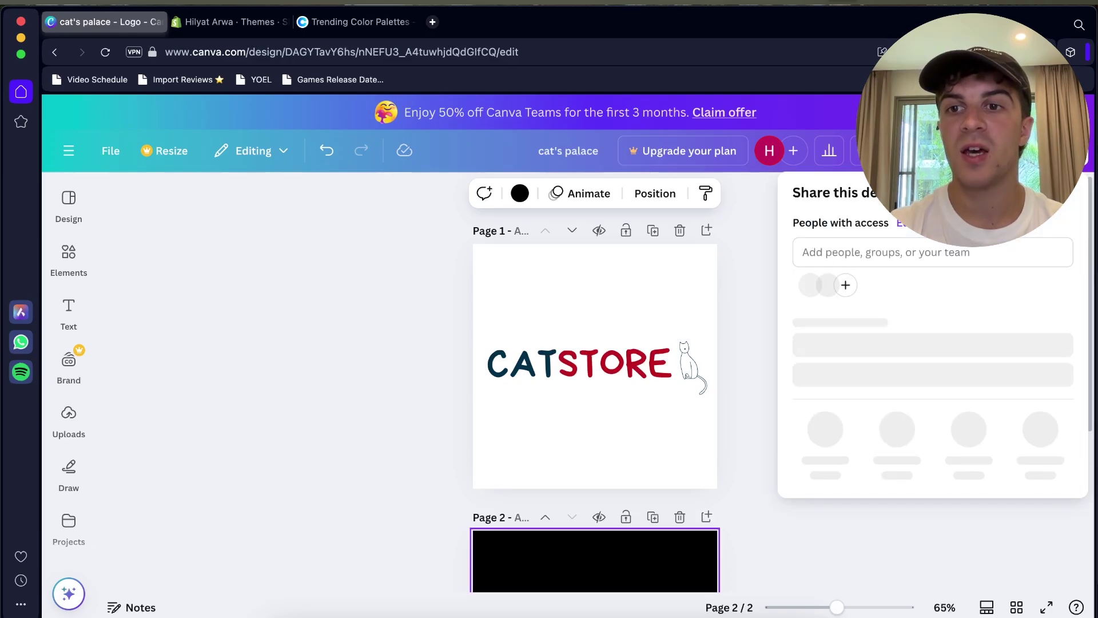
click(832, 461)
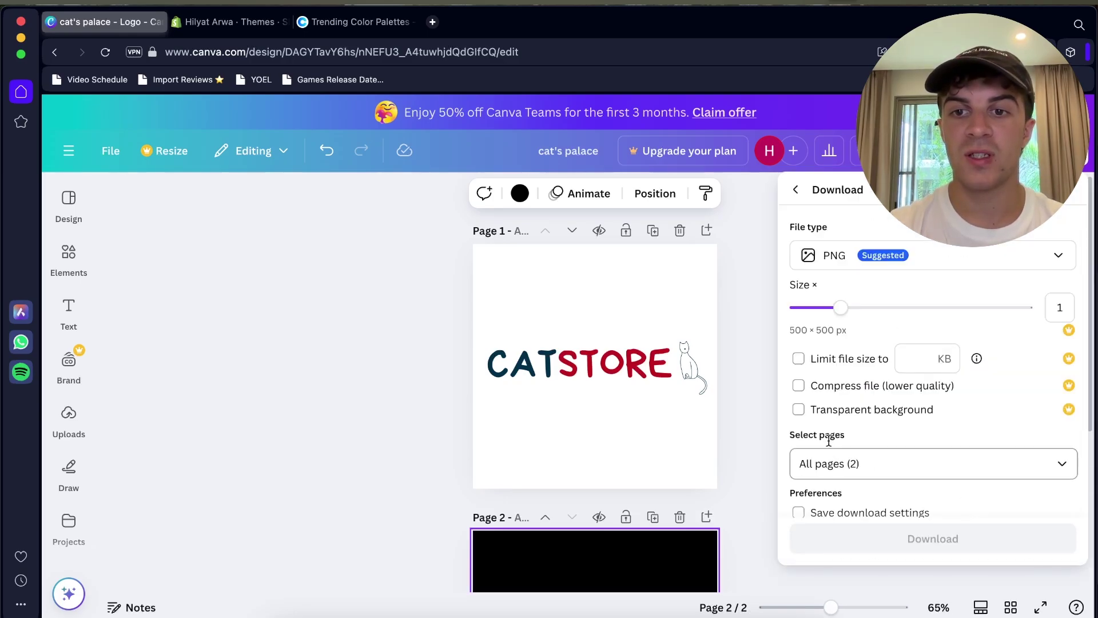
click(894, 537)
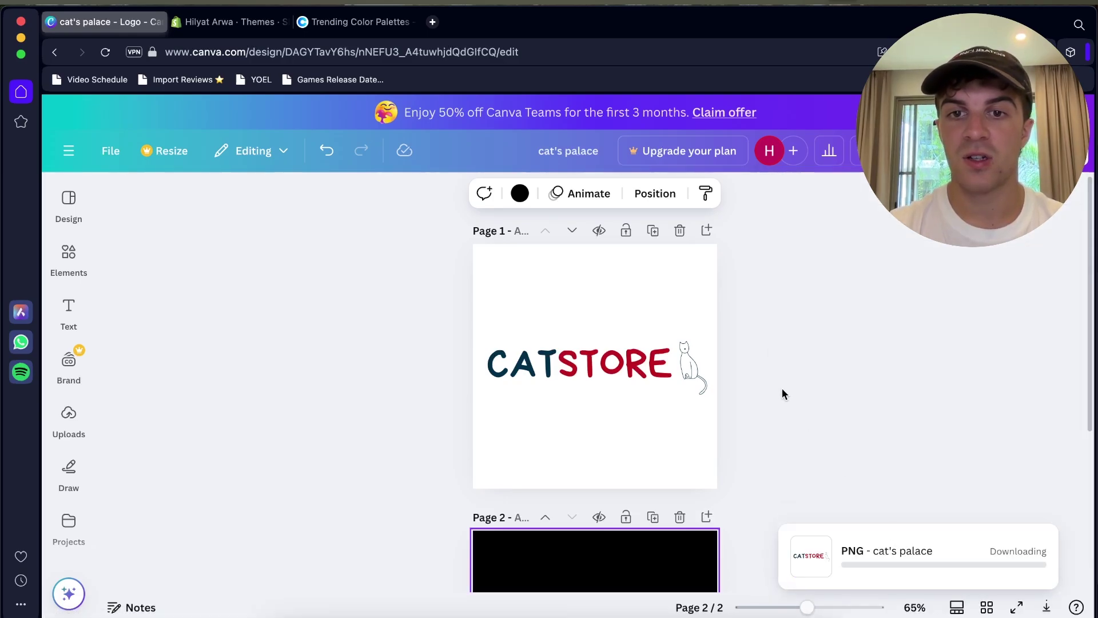
click(690, 330)
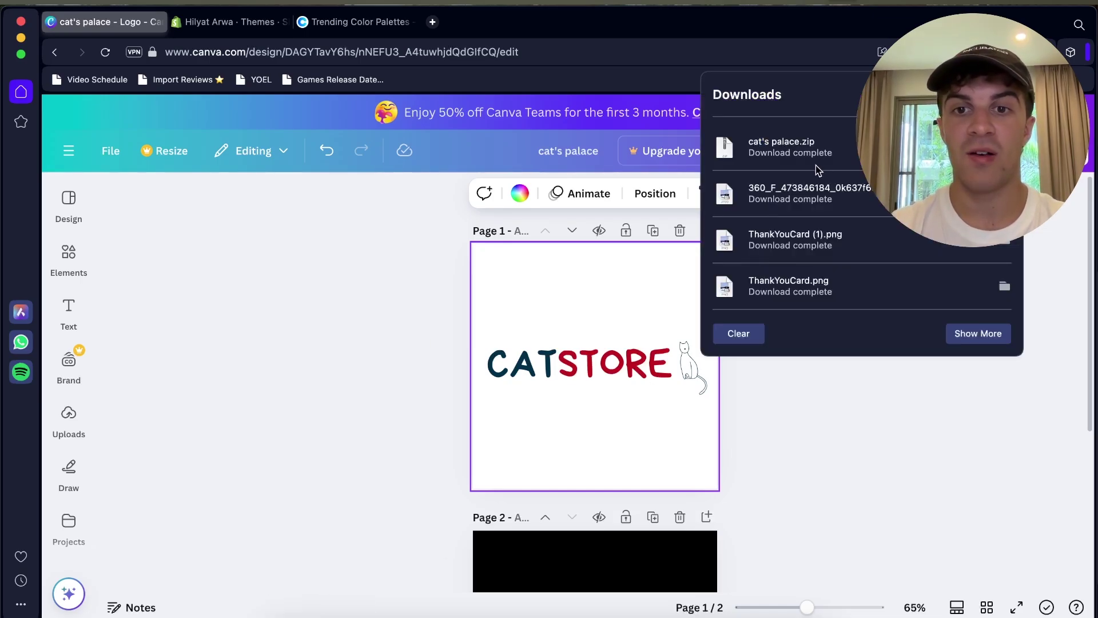
click(355, 527)
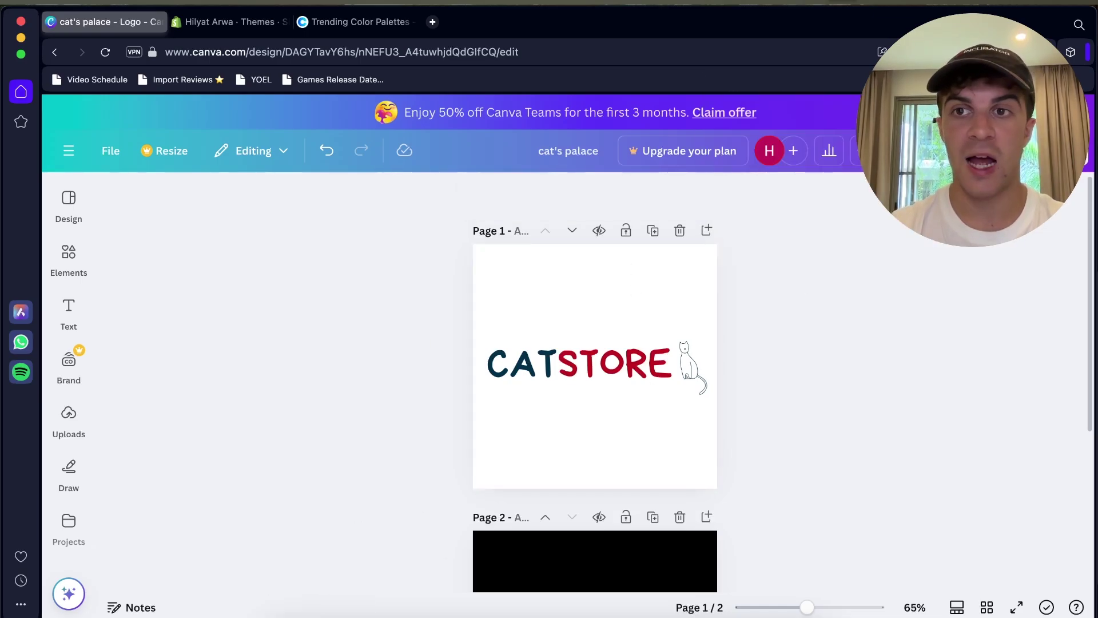
scroll(729, 434, down, 3)
scroll(729, 434, up, 3)
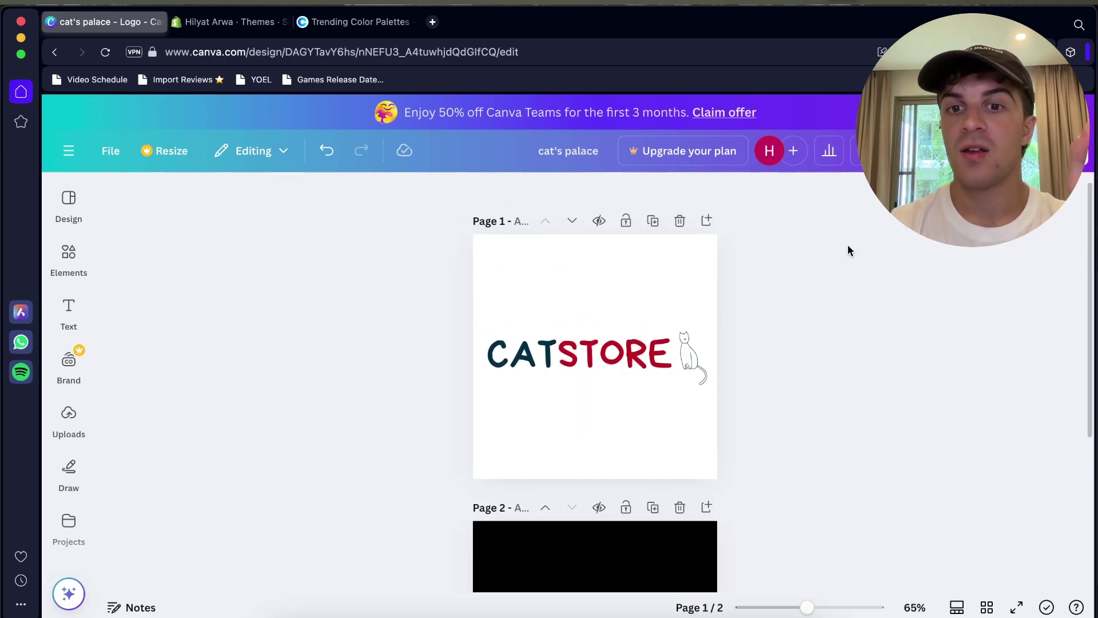
scroll(669, 318, down, 4)
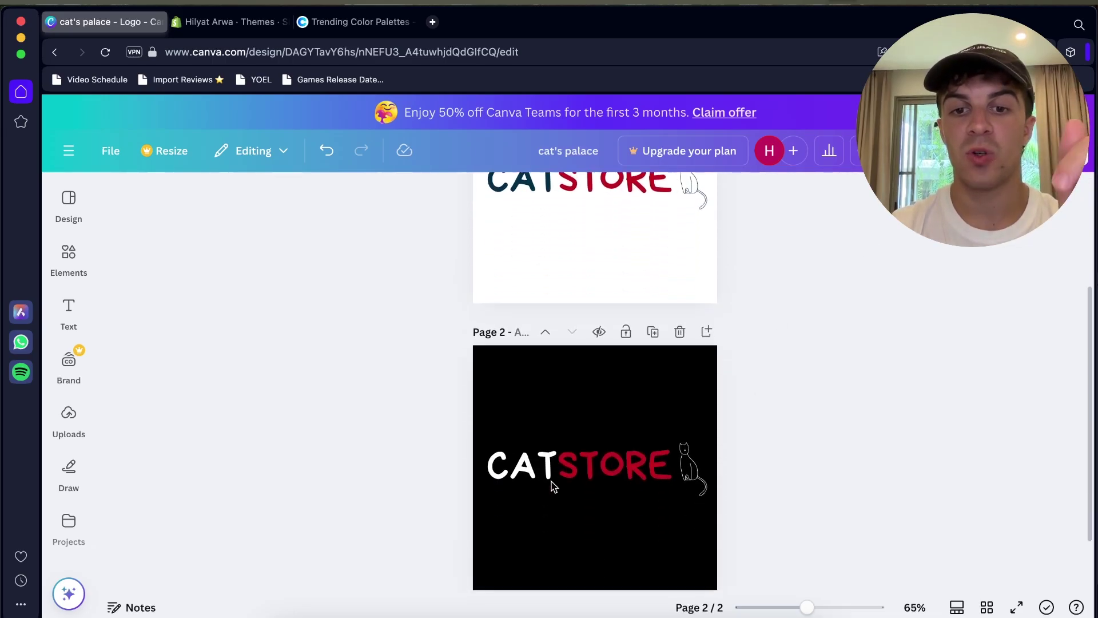
scroll(670, 469, up, 4)
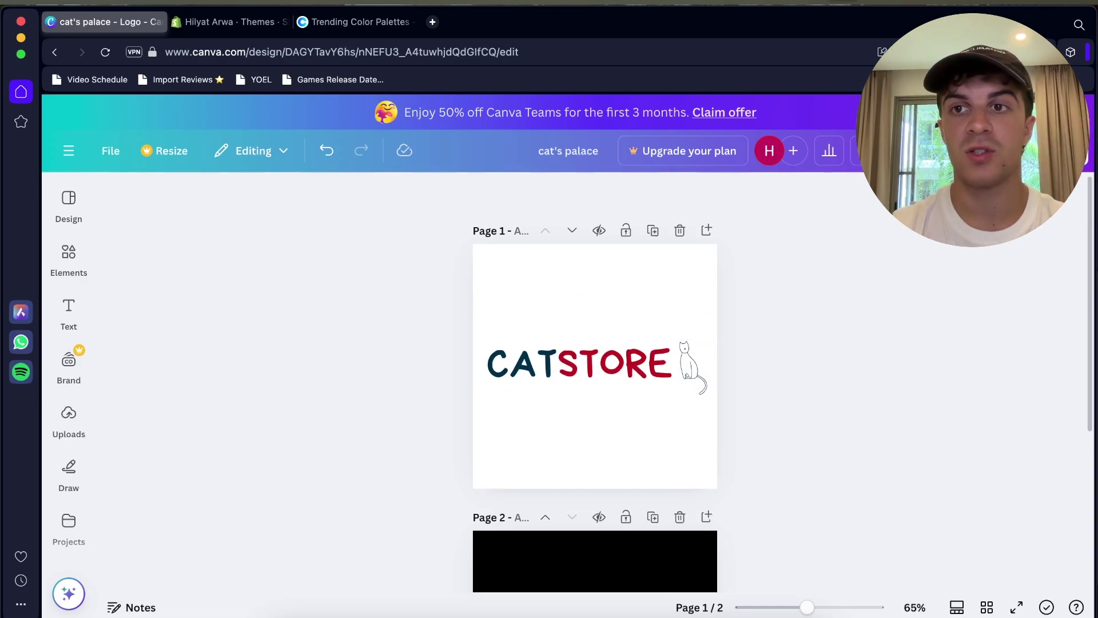
- Launch Photoshop and show the white-background 1.png fitted in the window
key(super+space)
text(photo)
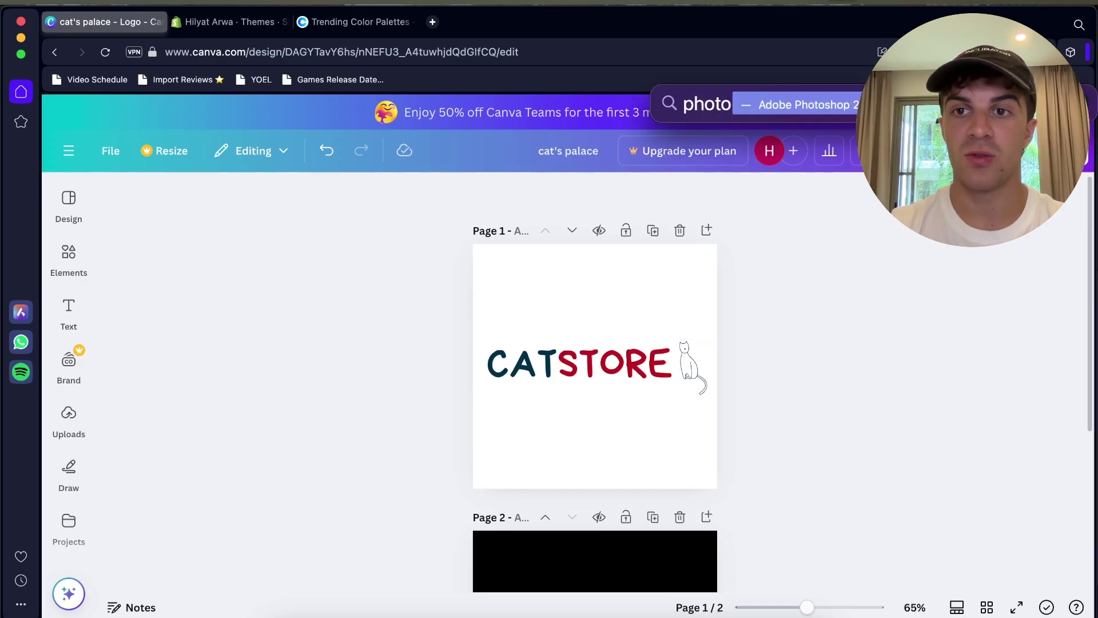
key(Return)
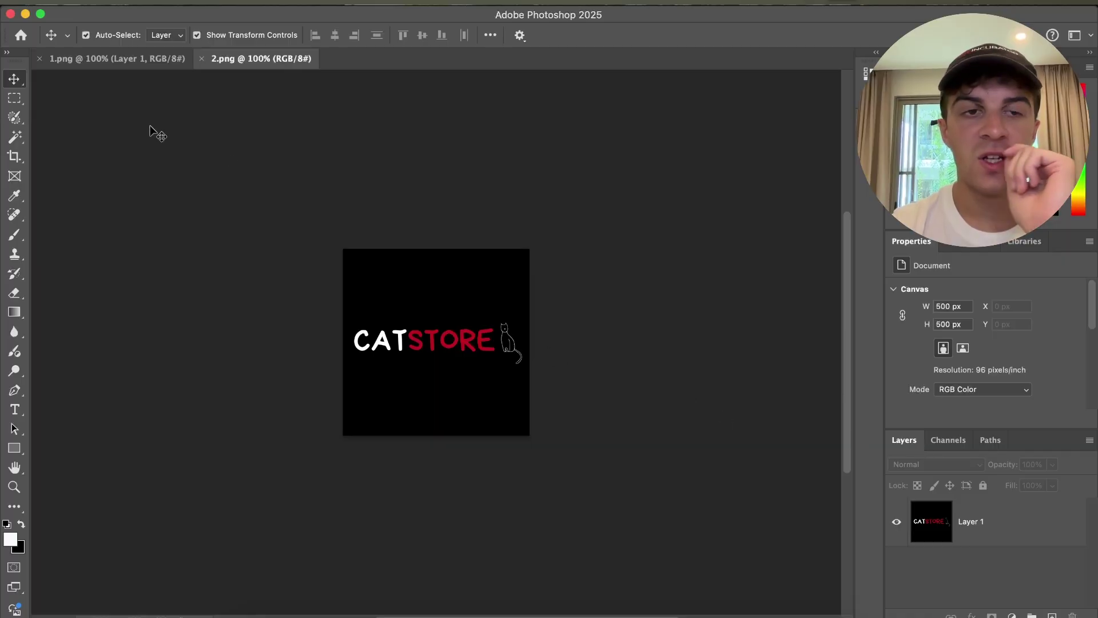
click(86, 58)
key(super+0)
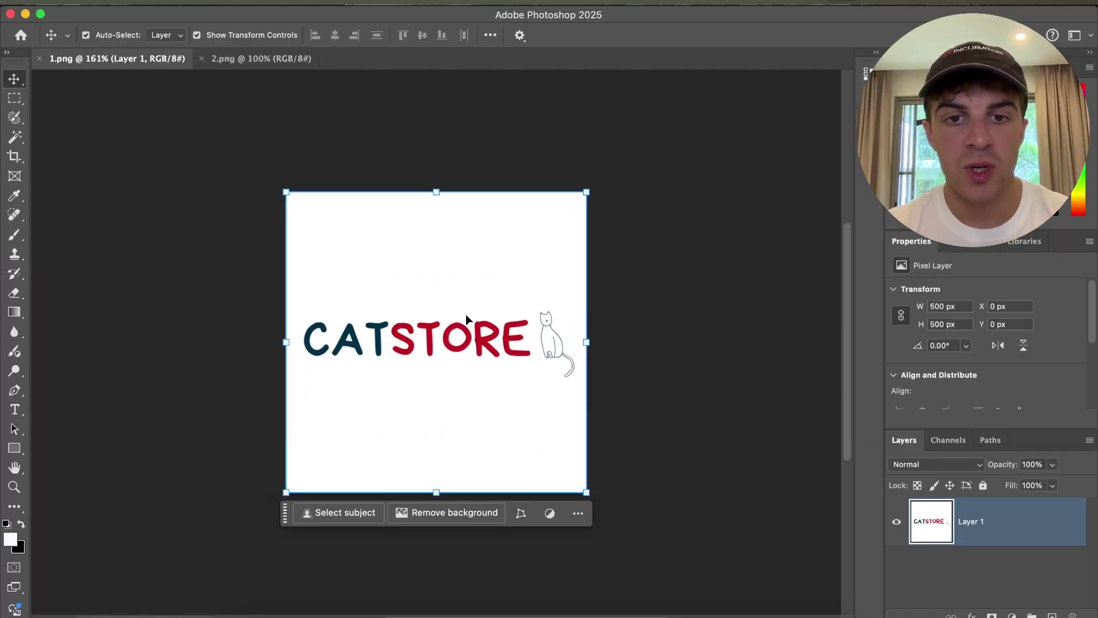
- With the Magic Wand, delete 1.png's white background and the hole inside the A
click(14, 137)
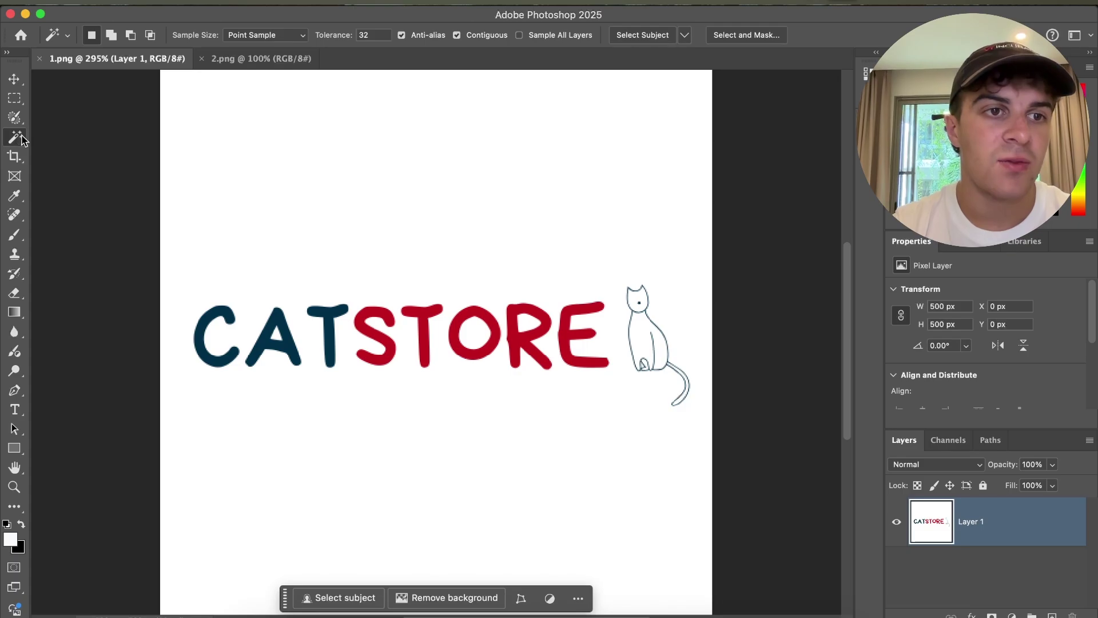
click(273, 174)
key(Delete)
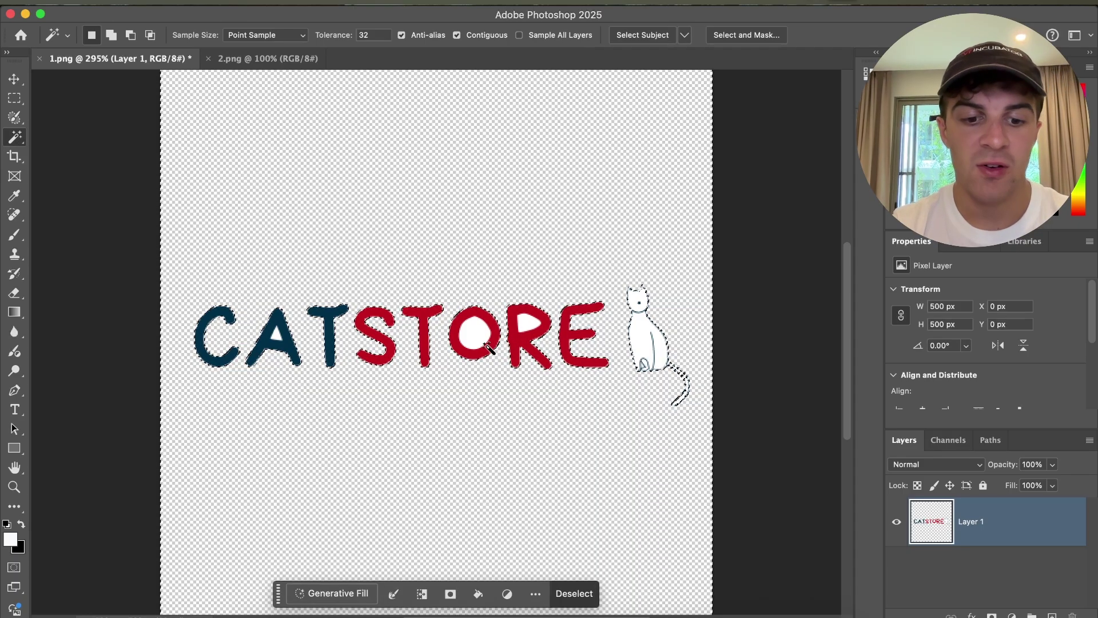
click(472, 334)
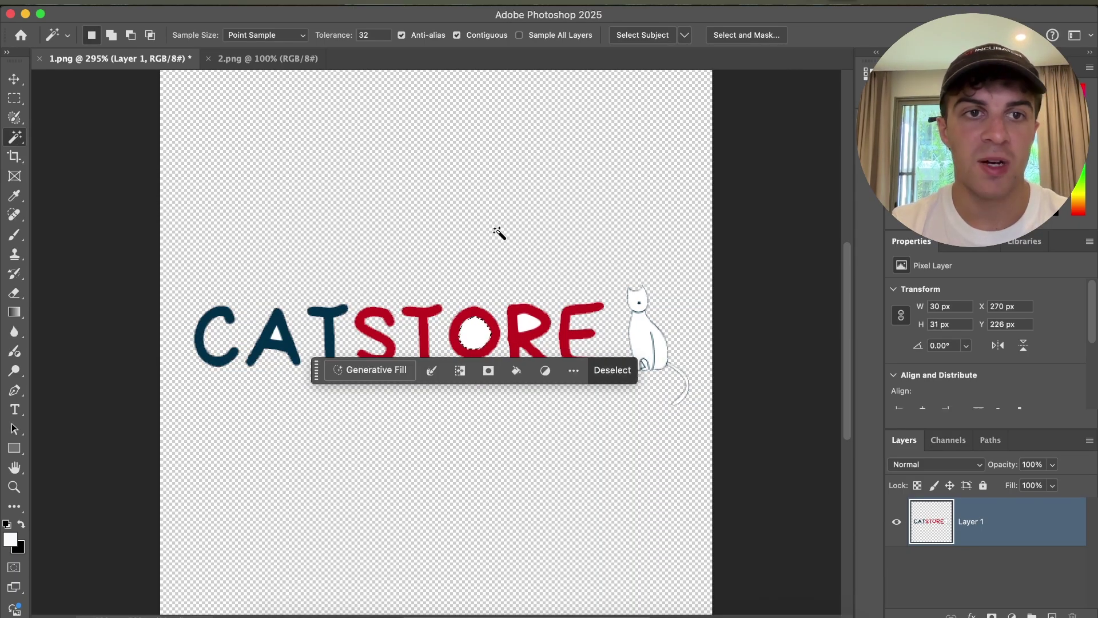
click(275, 336)
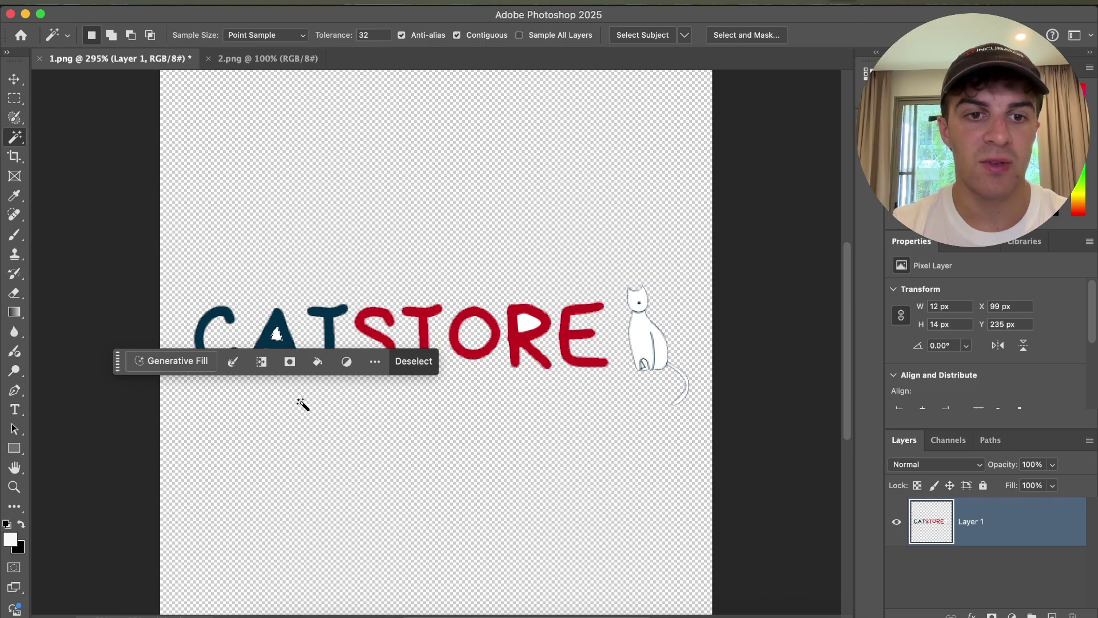
key(Delete)
key(super+d)
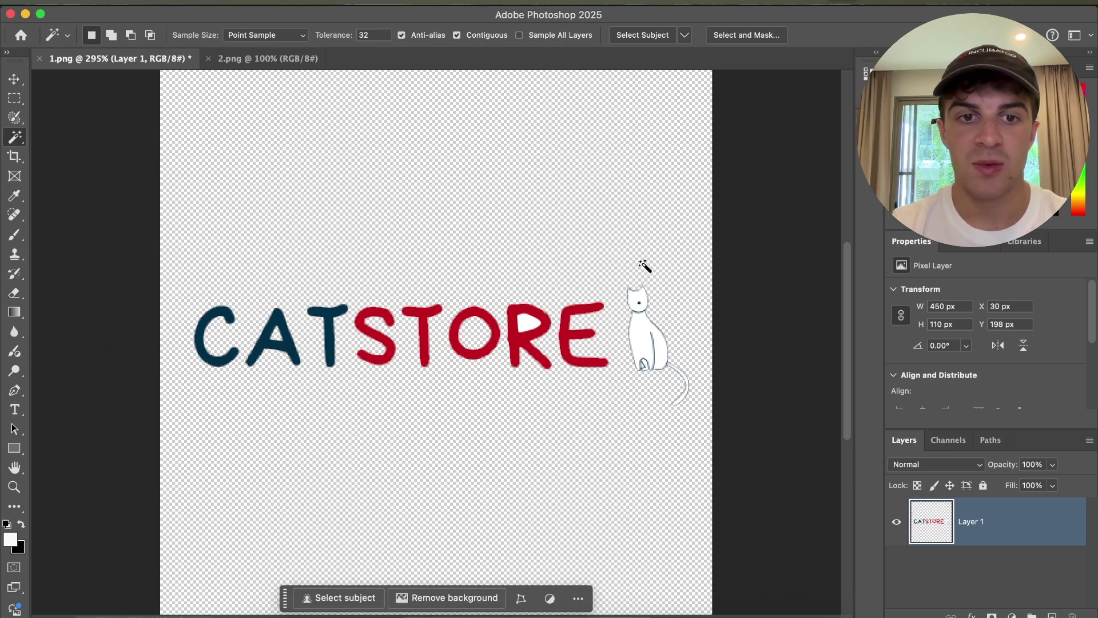
key(super+minus)
key(super+0)
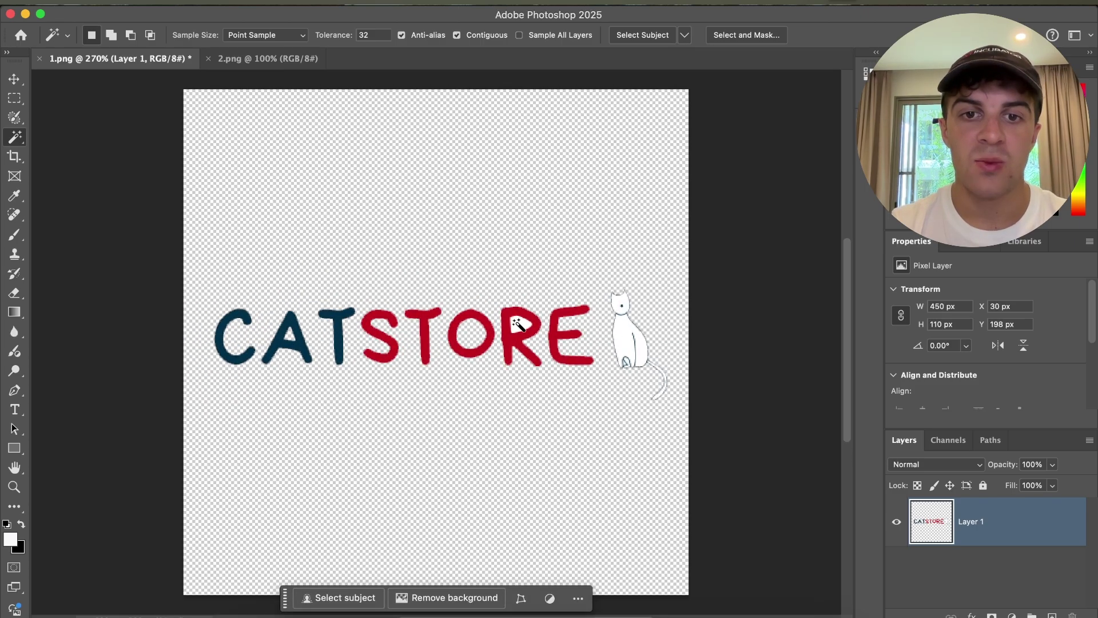
- Clear the R's hole, then fill the transparent background with white
click(519, 325)
key(Delete)
key(super+d)
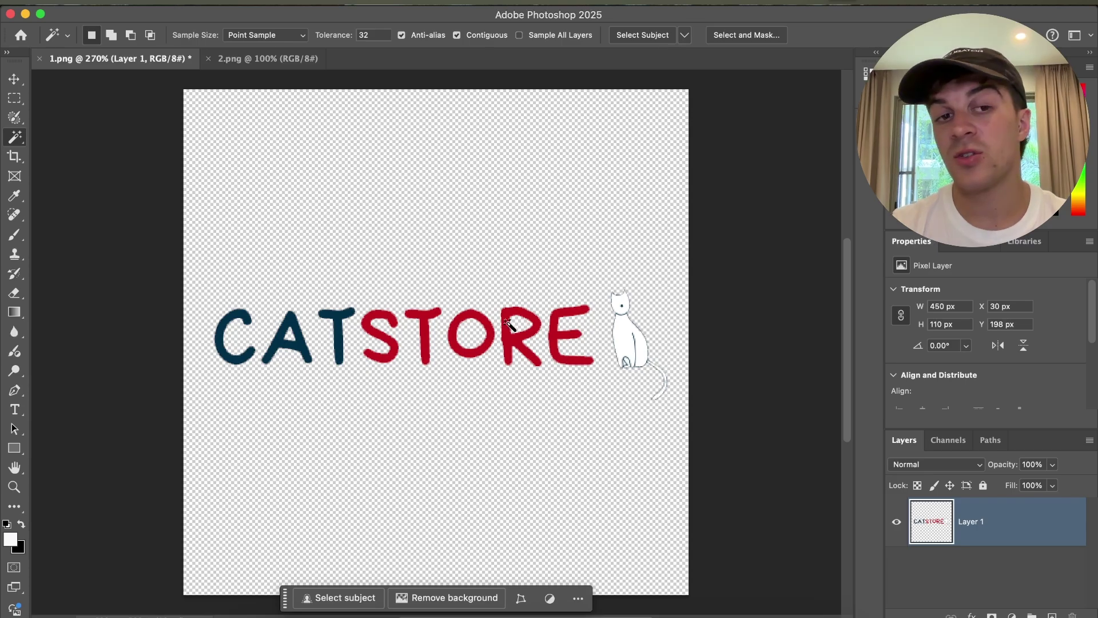
click(337, 266)
click(337, 267)
key(alt+BackSpace)
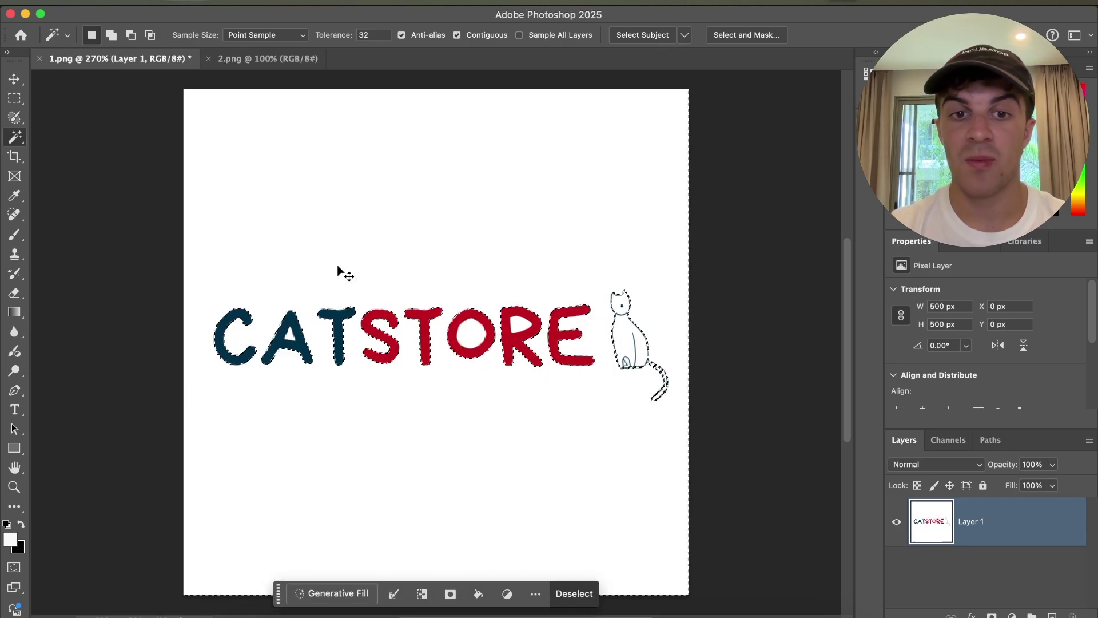
key(super+d)
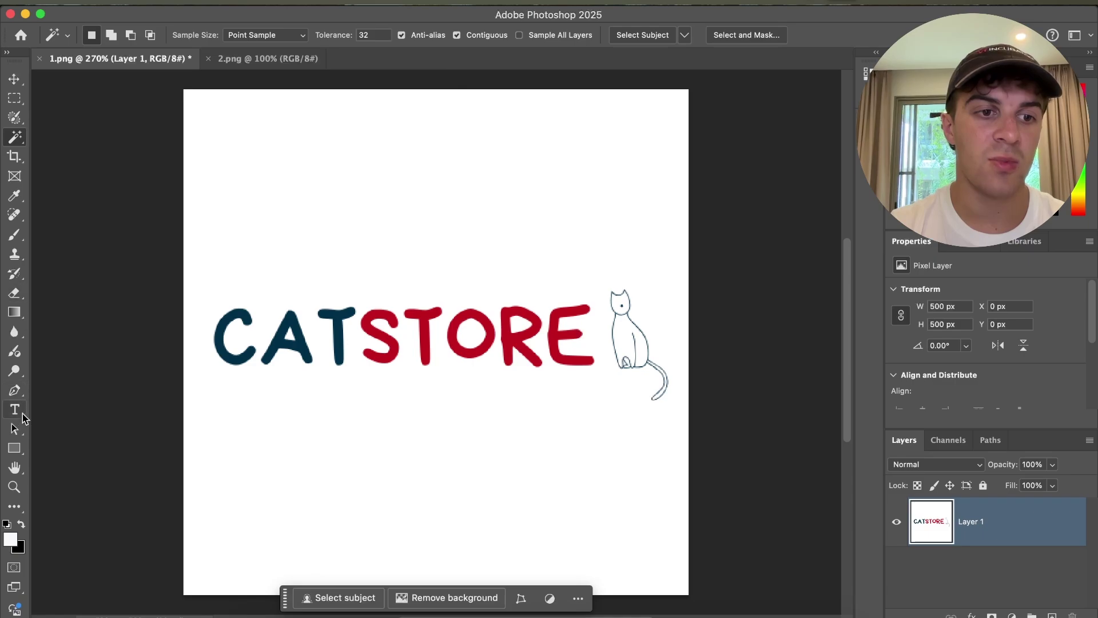
- Crop 1.png to a 500 × 120 px strip around CATSTORE and save it
click(15, 156)
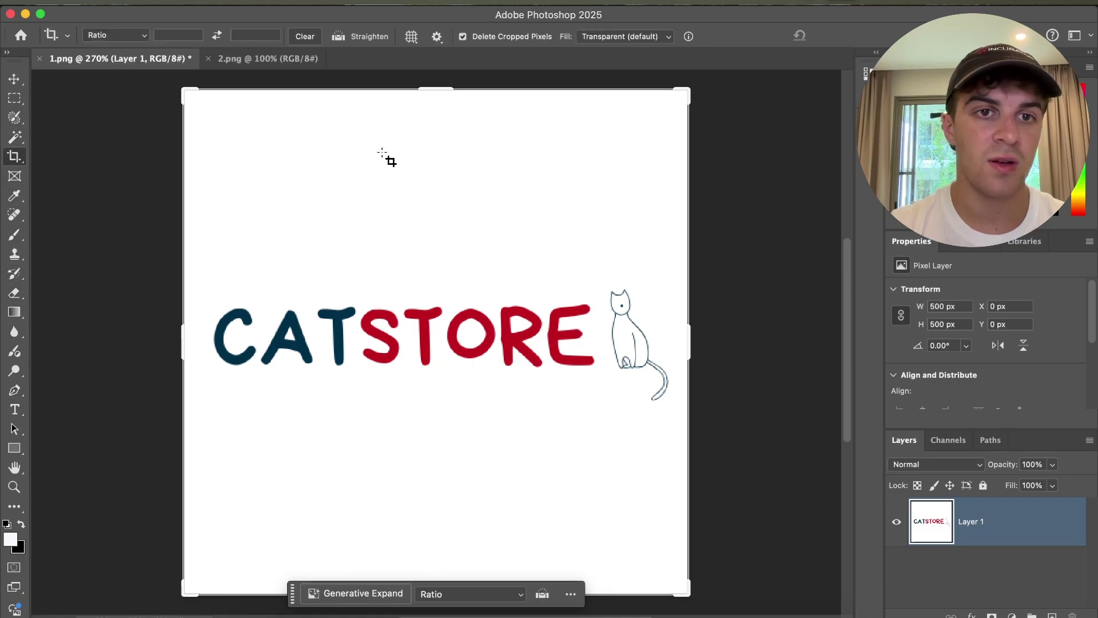
drag(435, 91, 439, 190)
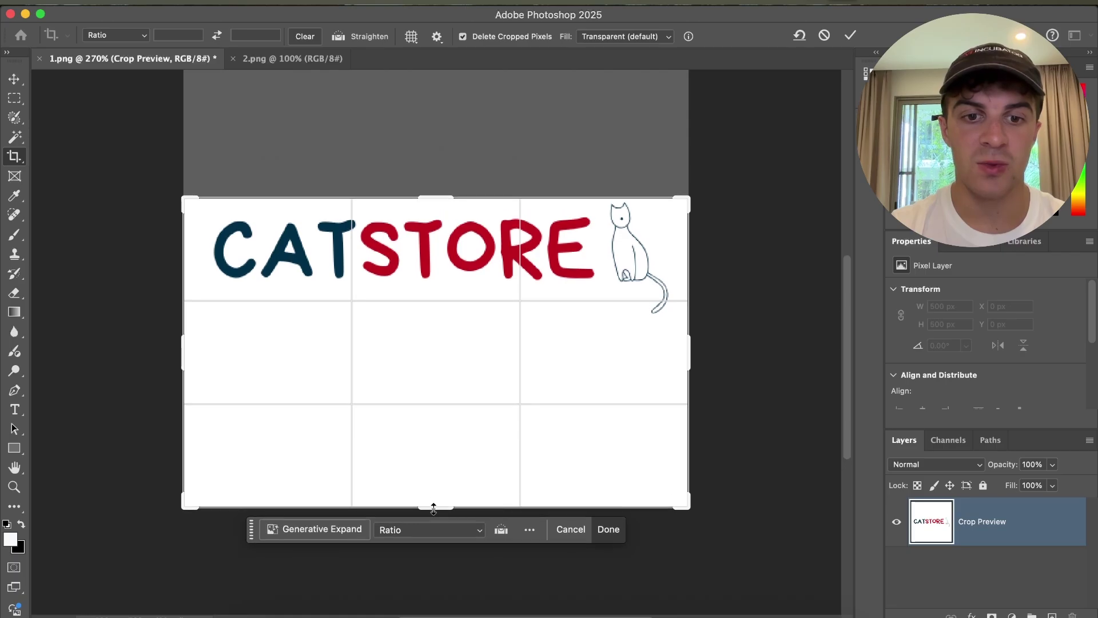
drag(433, 508, 435, 413)
key(Return)
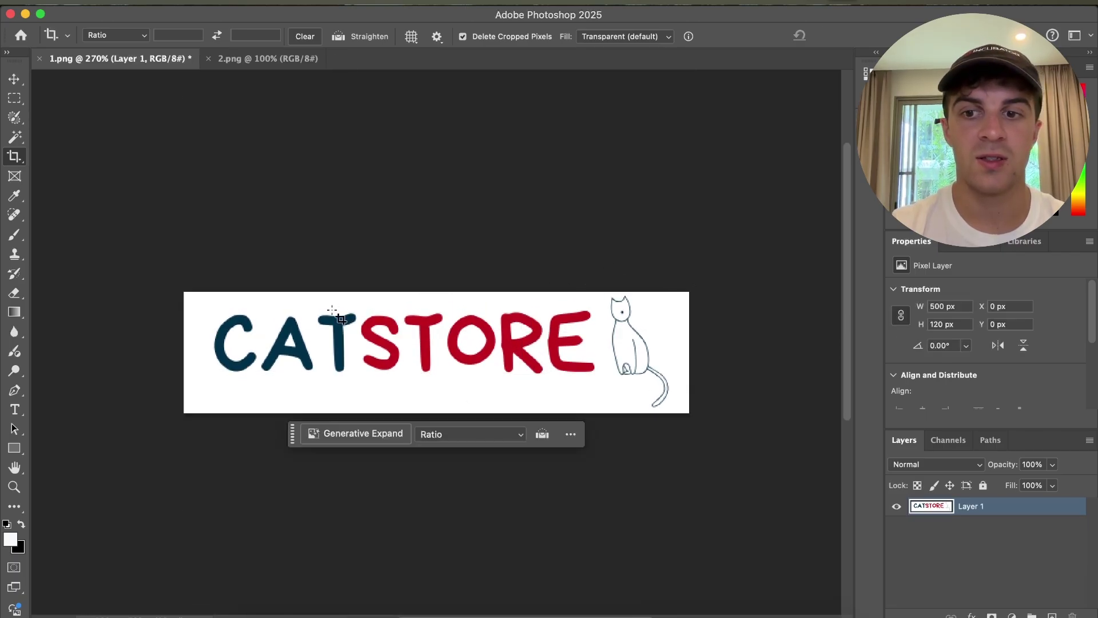
click(140, 1)
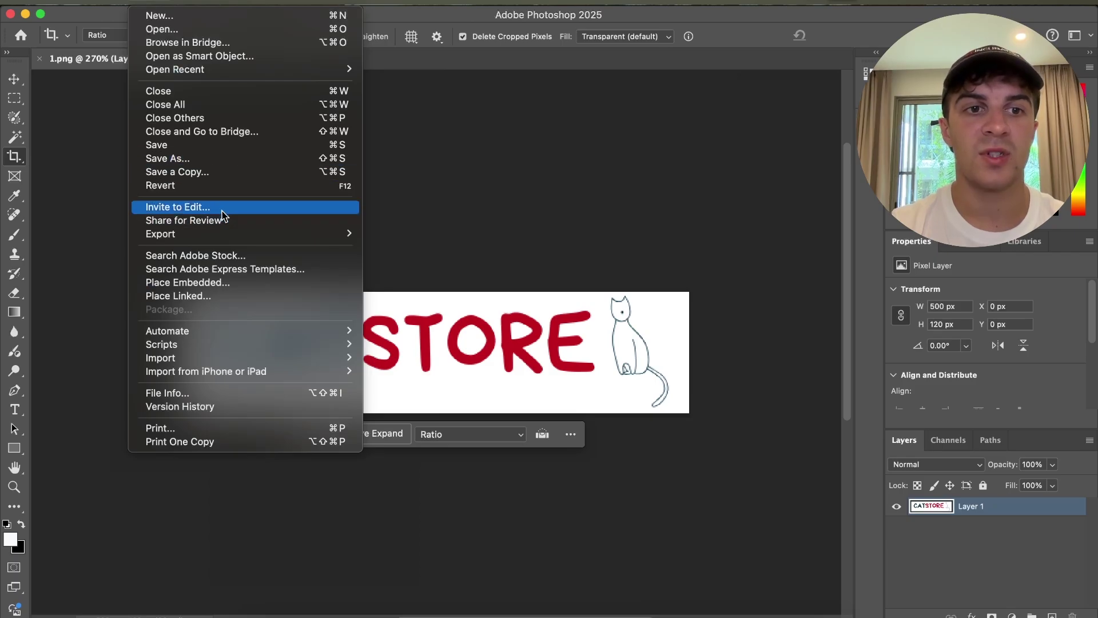
click(217, 145)
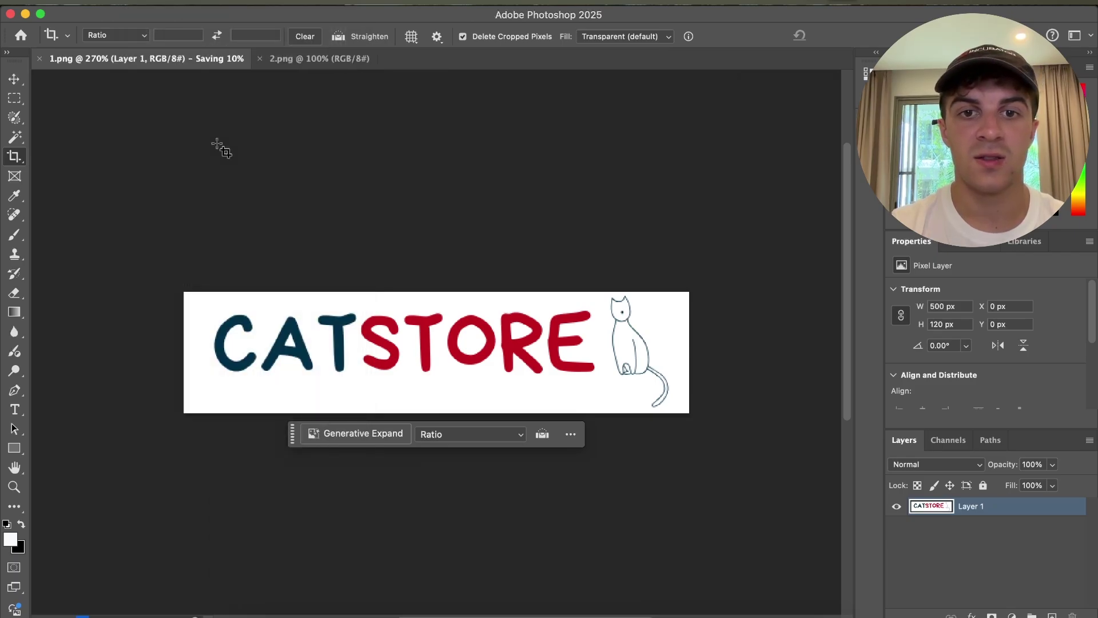
- Select the logo layer in the black 2.png document, then return to the browser
click(289, 61)
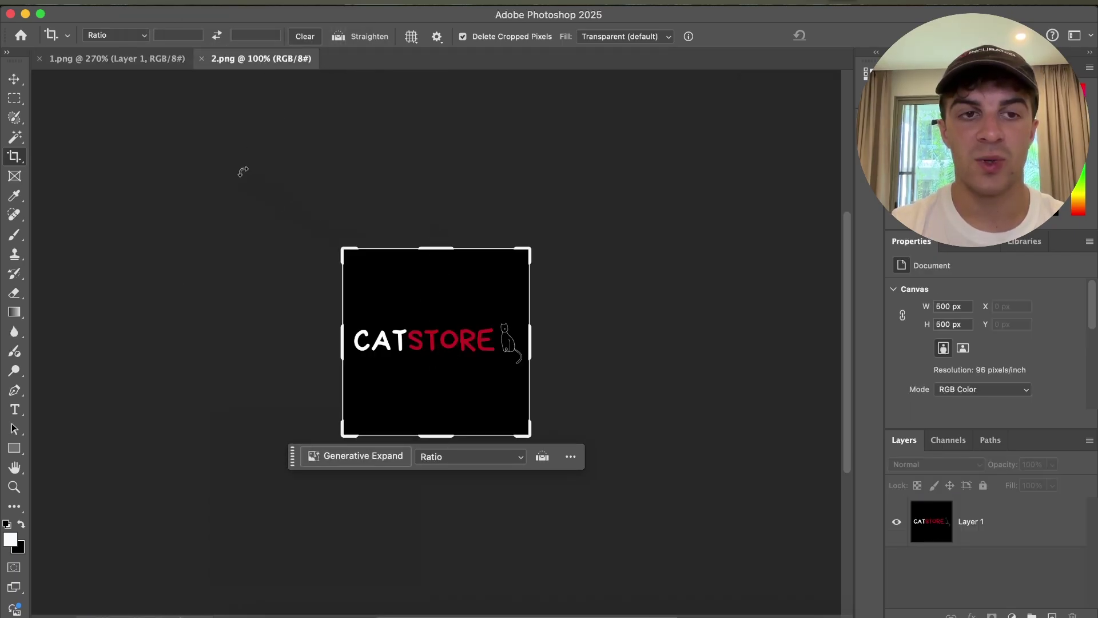
click(15, 79)
scroll(446, 342, up, 2)
click(446, 341)
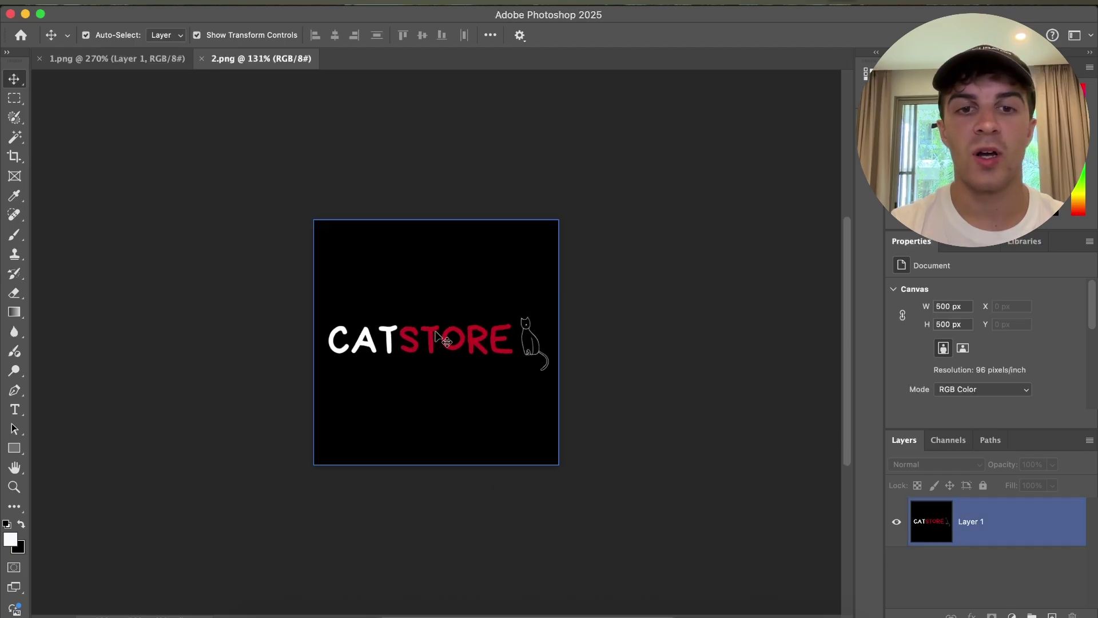
scroll(395, 309, down, 2)
click(506, 480)
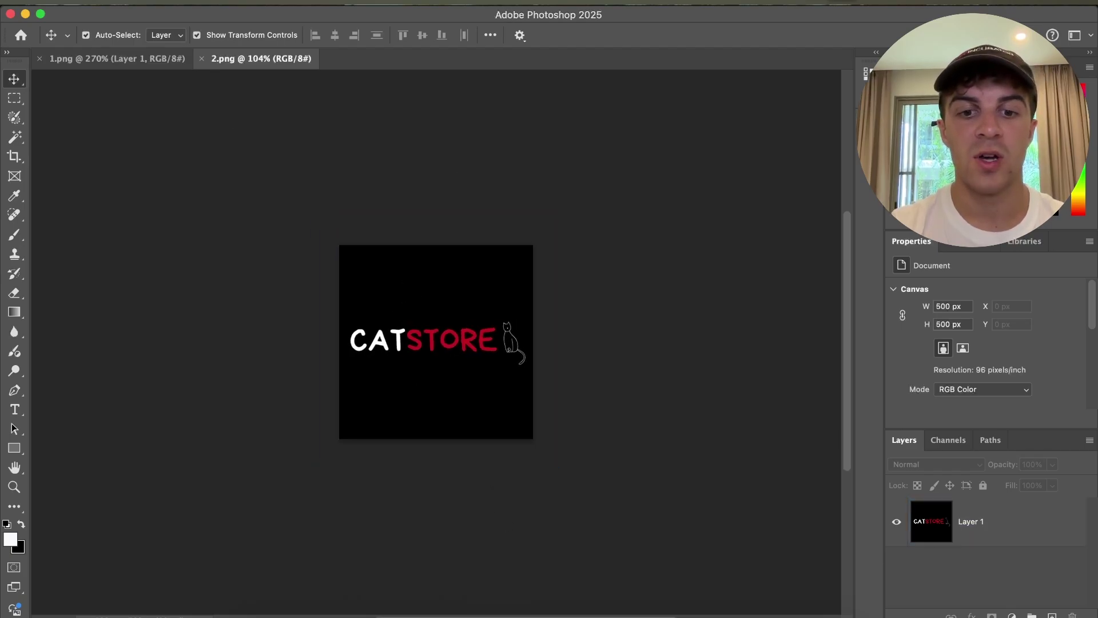
click(497, 613)
- Upload the cropped CATSTORE PNG as the Dawn header logo at 200 px desktop width
click(229, 22)
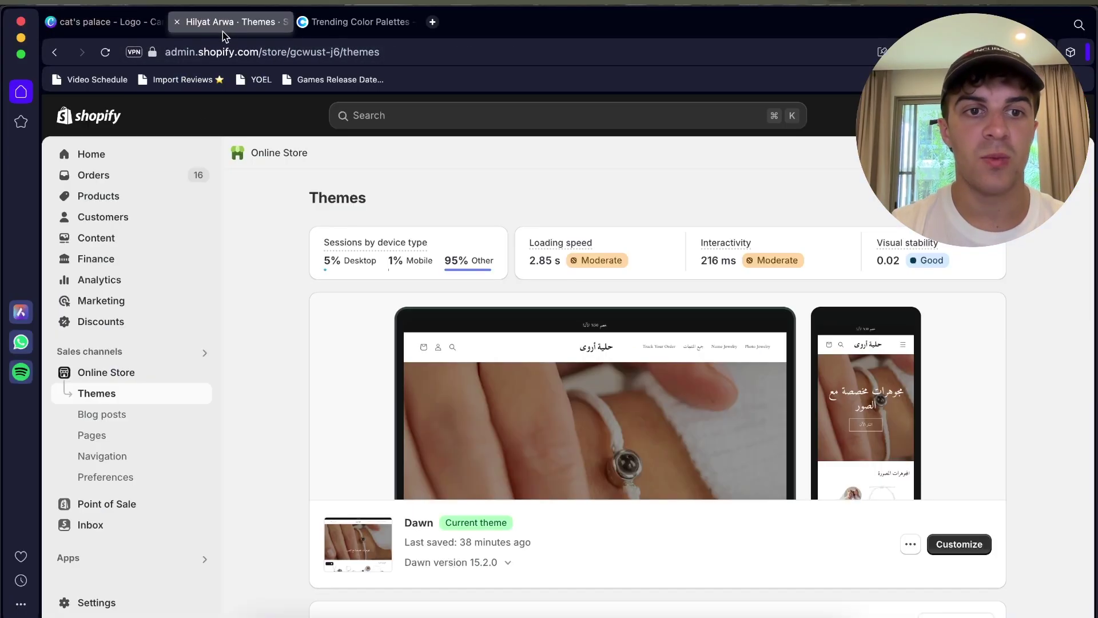
click(971, 543)
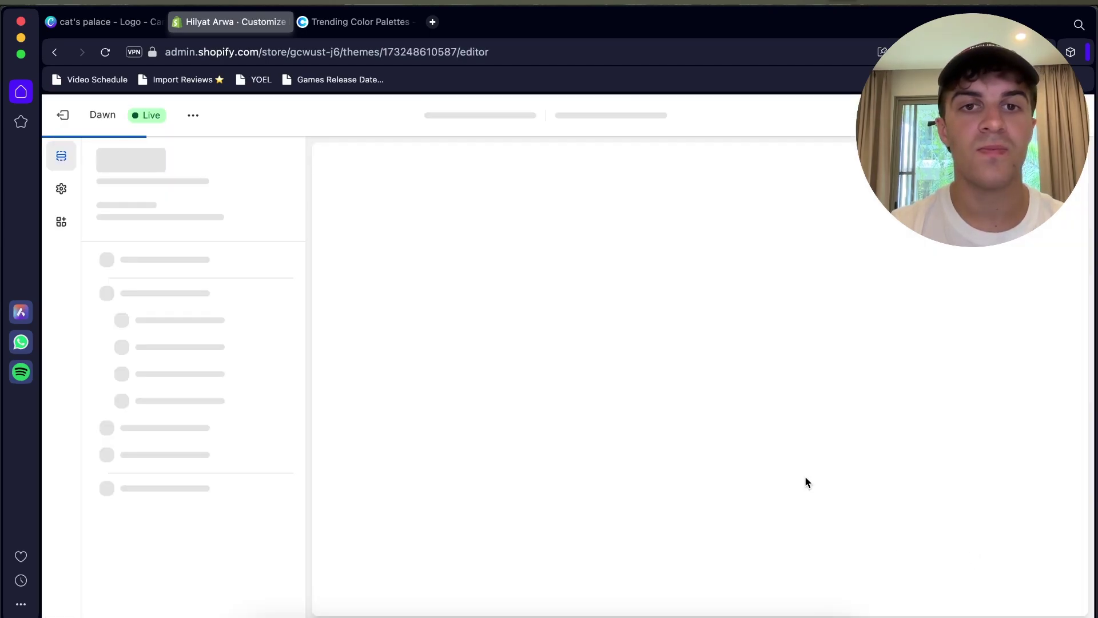
click(61, 189)
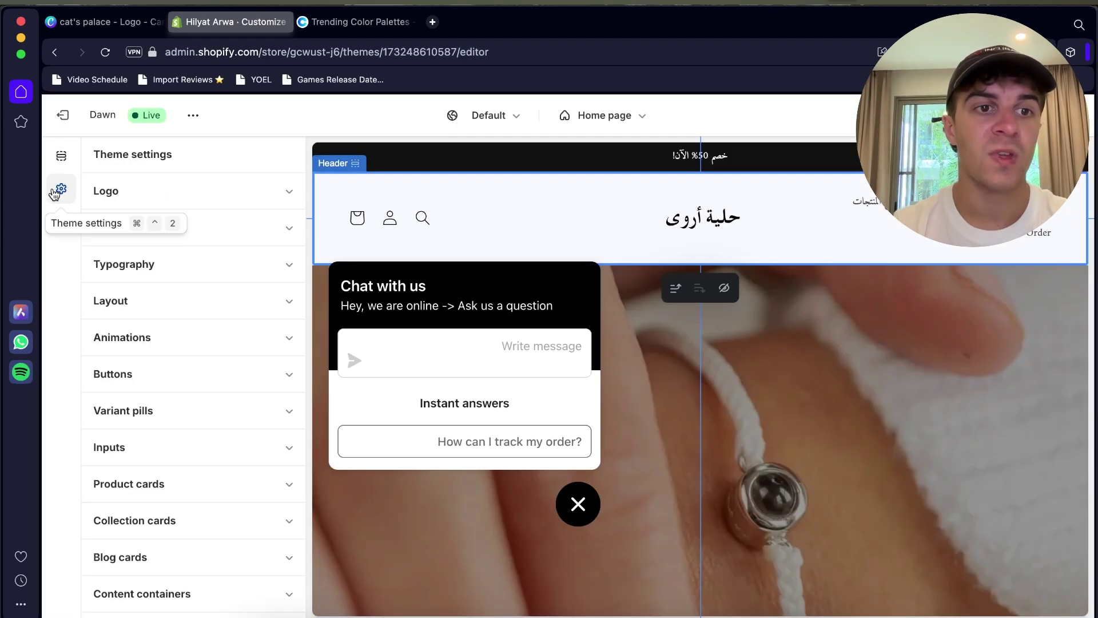
click(153, 194)
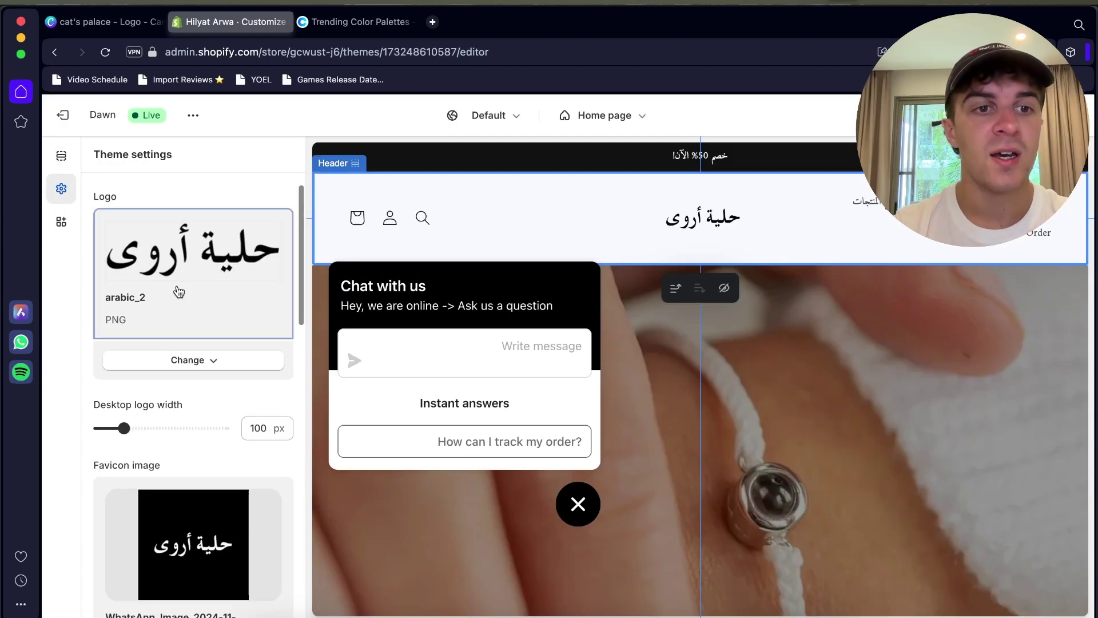
click(186, 372)
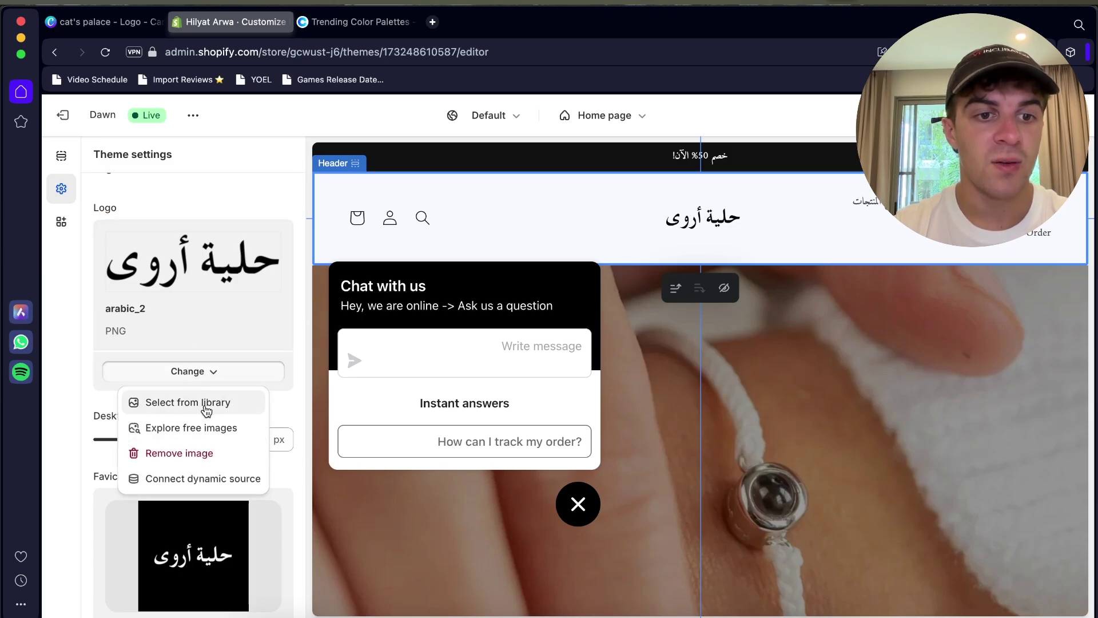
click(204, 403)
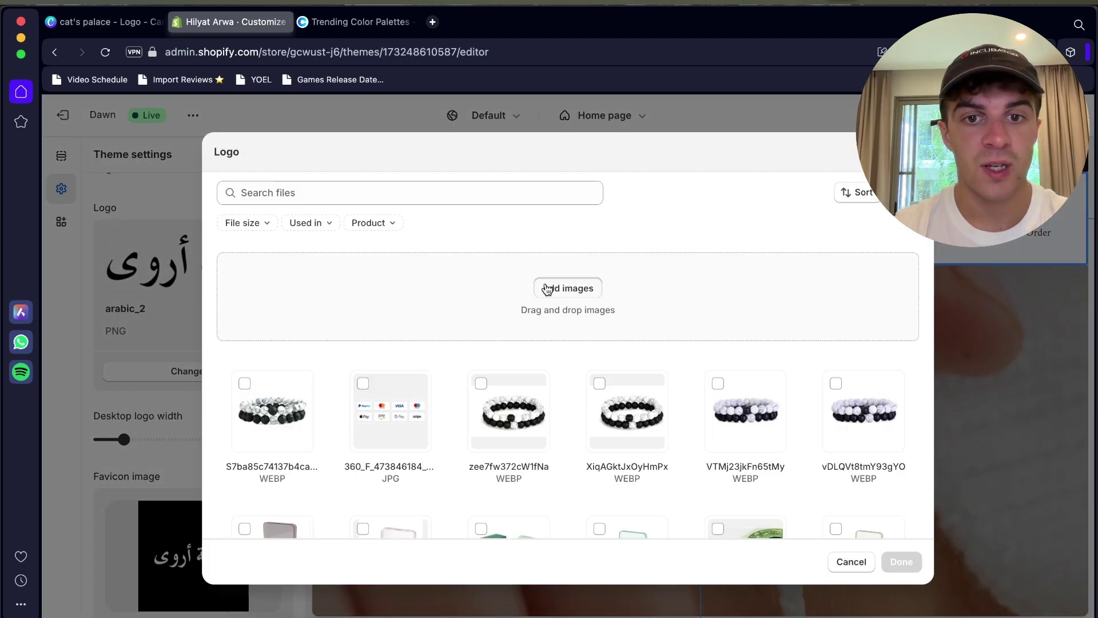
click(547, 288)
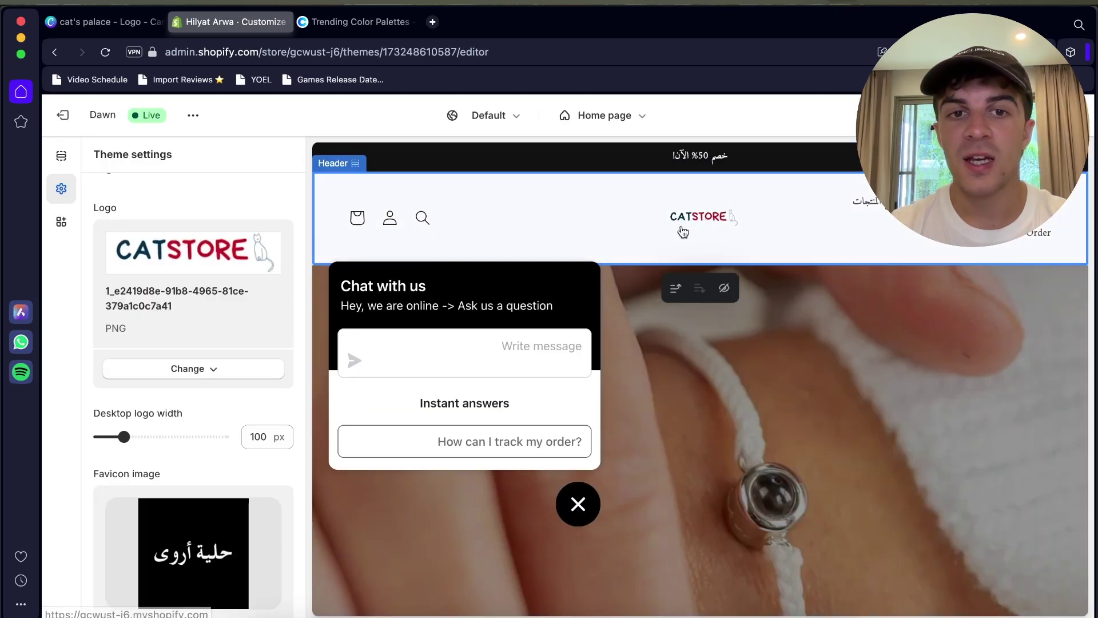
drag(124, 437, 263, 440)
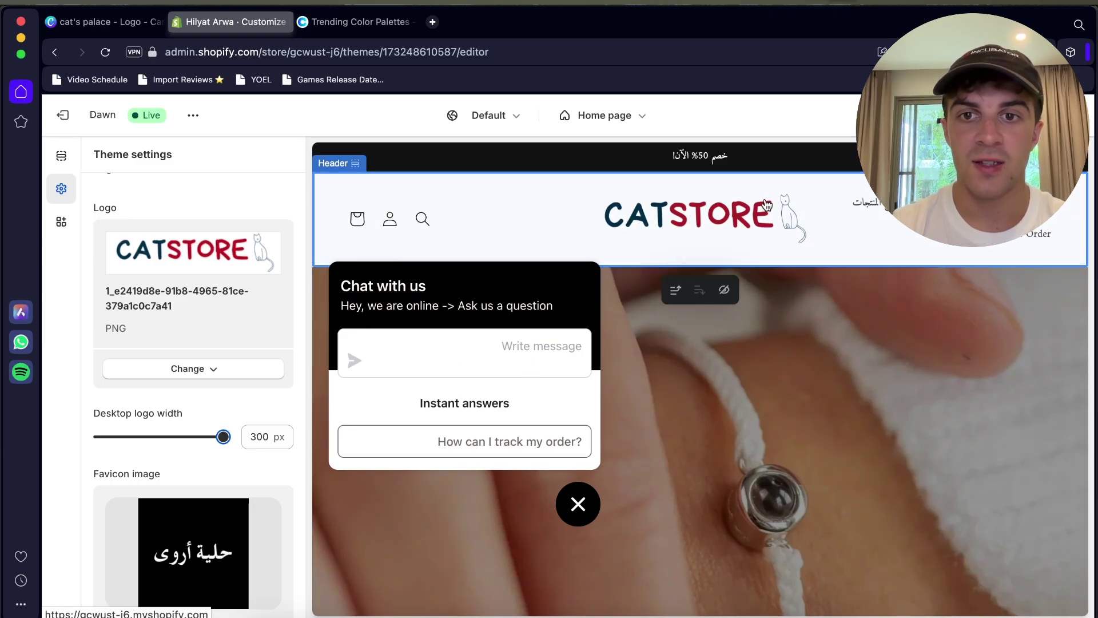
drag(222, 437, 173, 437)
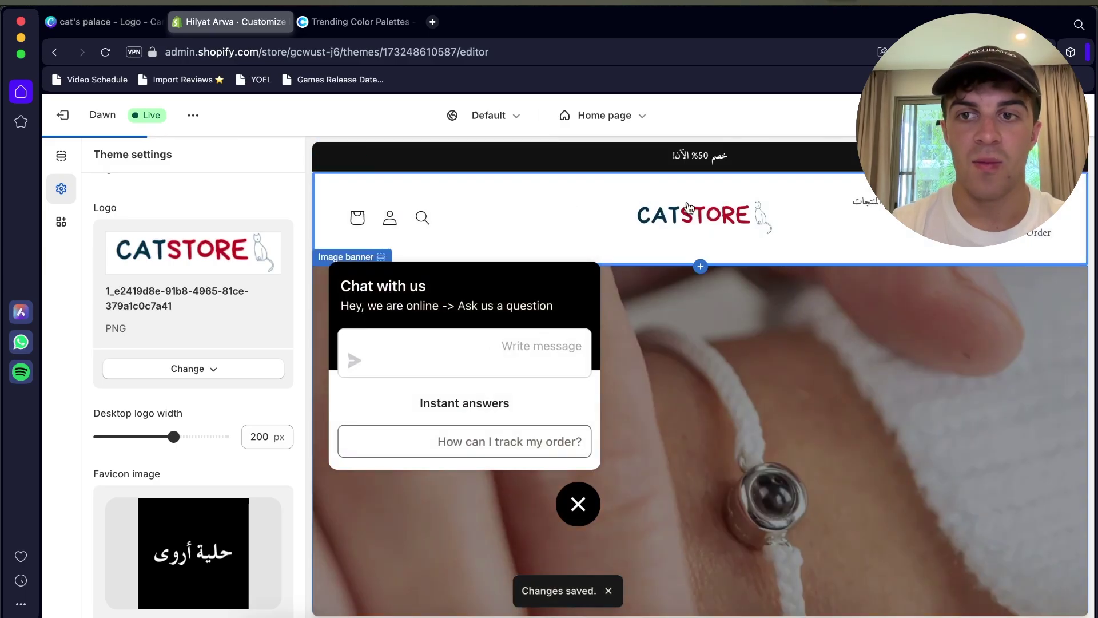
click(688, 207)
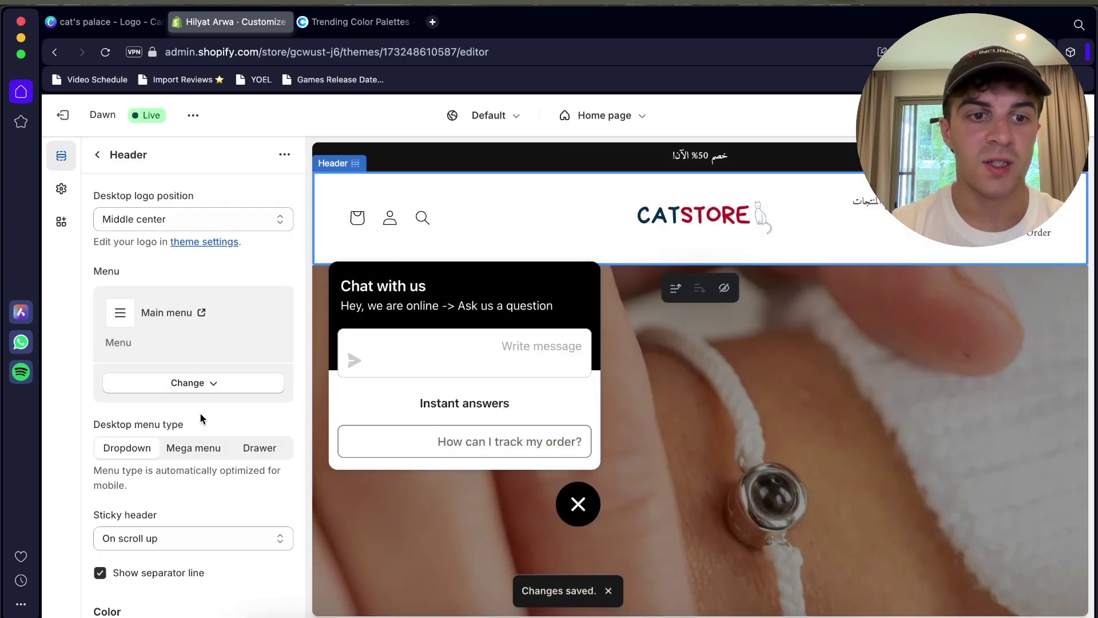
scroll(200, 418, down, 2)
scroll(200, 418, up, 2)
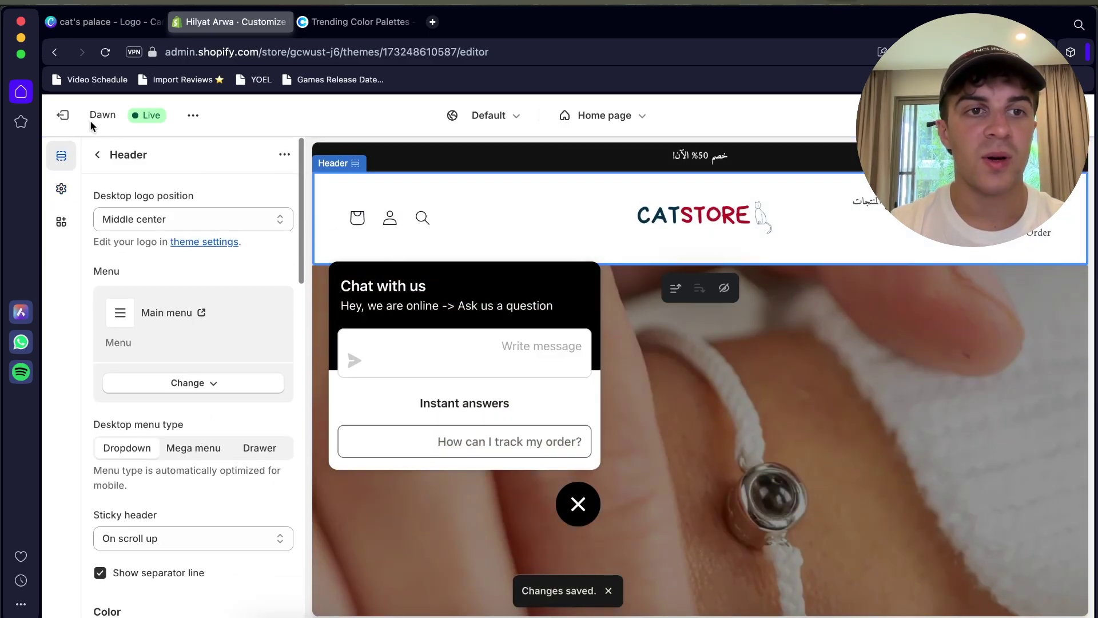
click(97, 155)
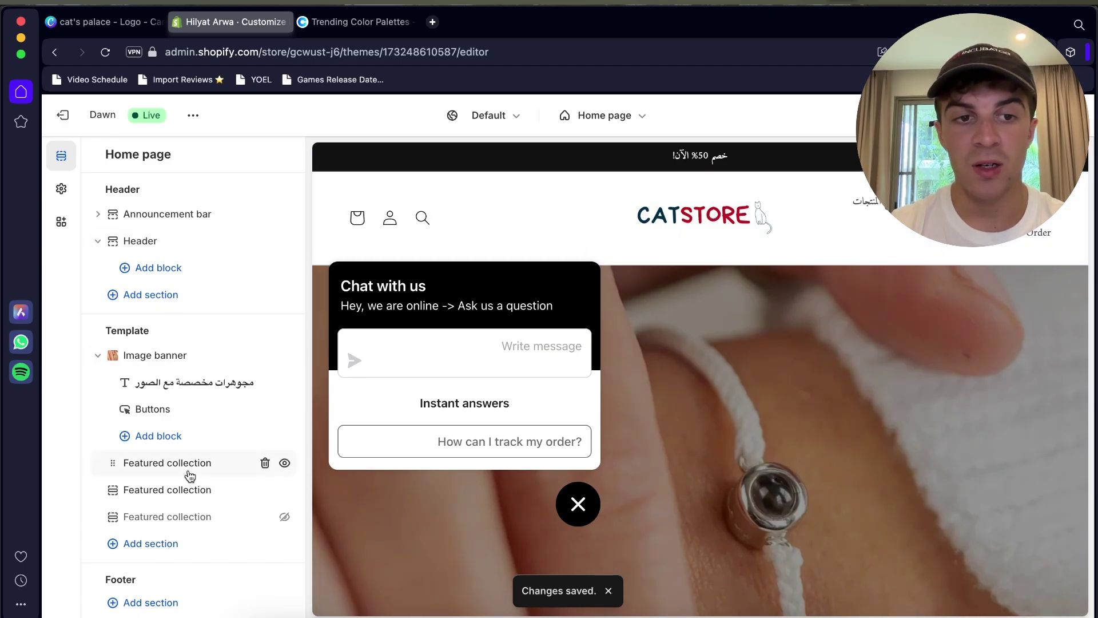
click(163, 367)
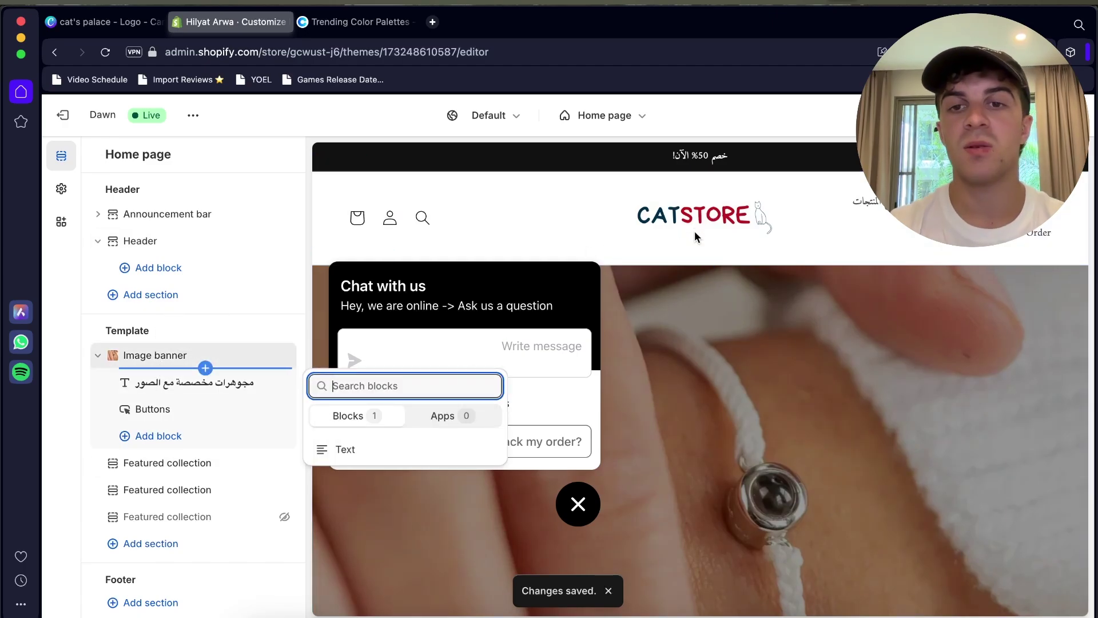
click(759, 223)
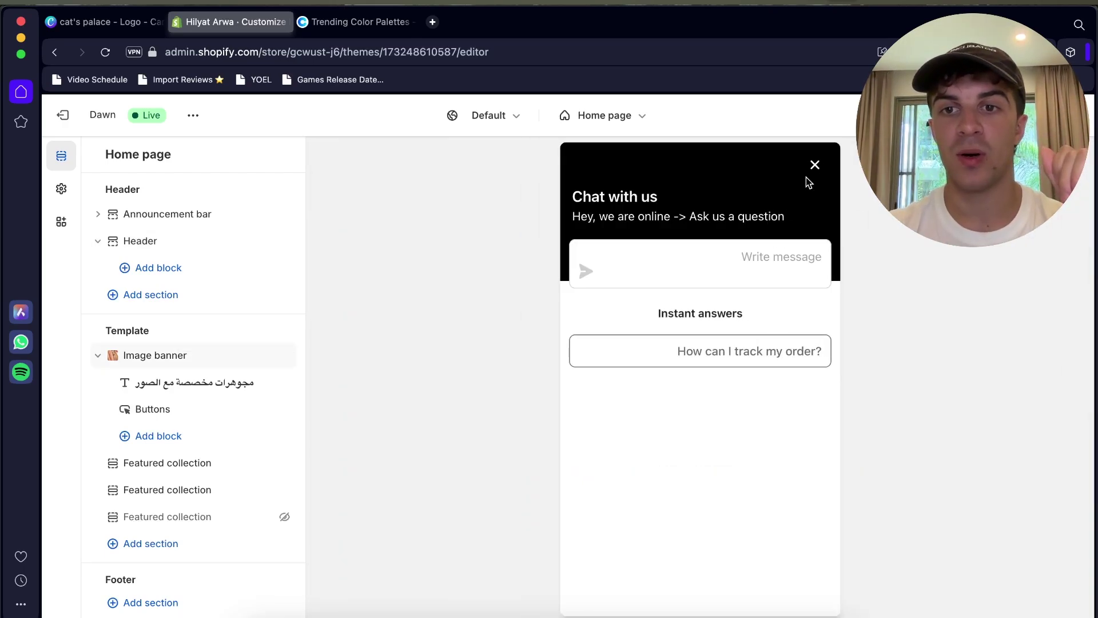
click(815, 166)
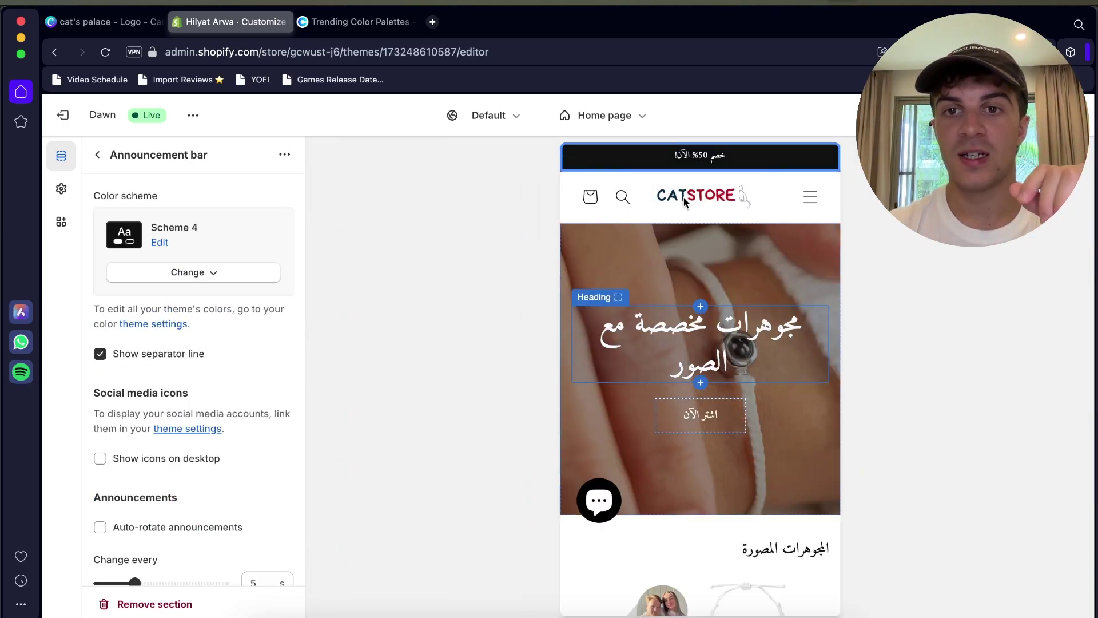
scroll(157, 418, down, 6)
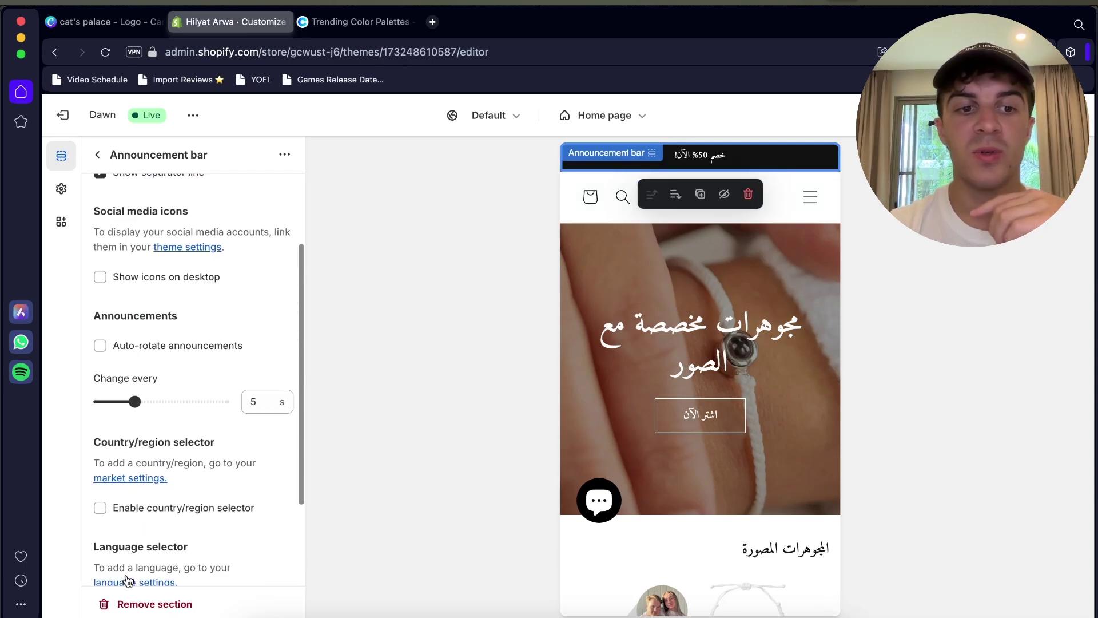
scroll(157, 418, up, 6)
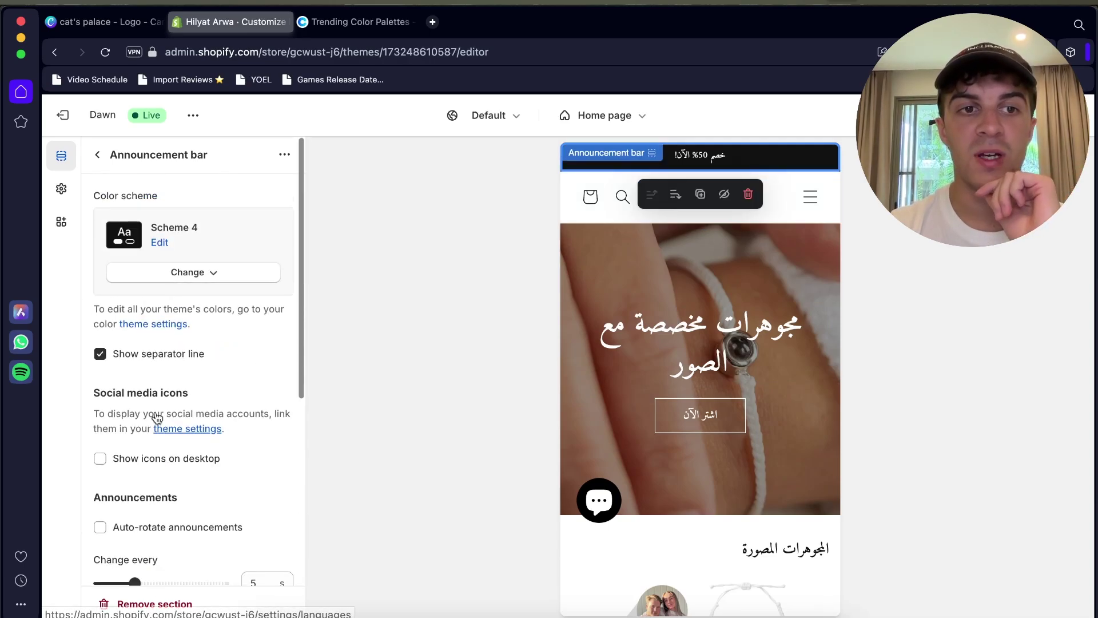
- Upload the dark 2.png to the file library and apply it as the logo
click(61, 222)
click(63, 190)
click(194, 392)
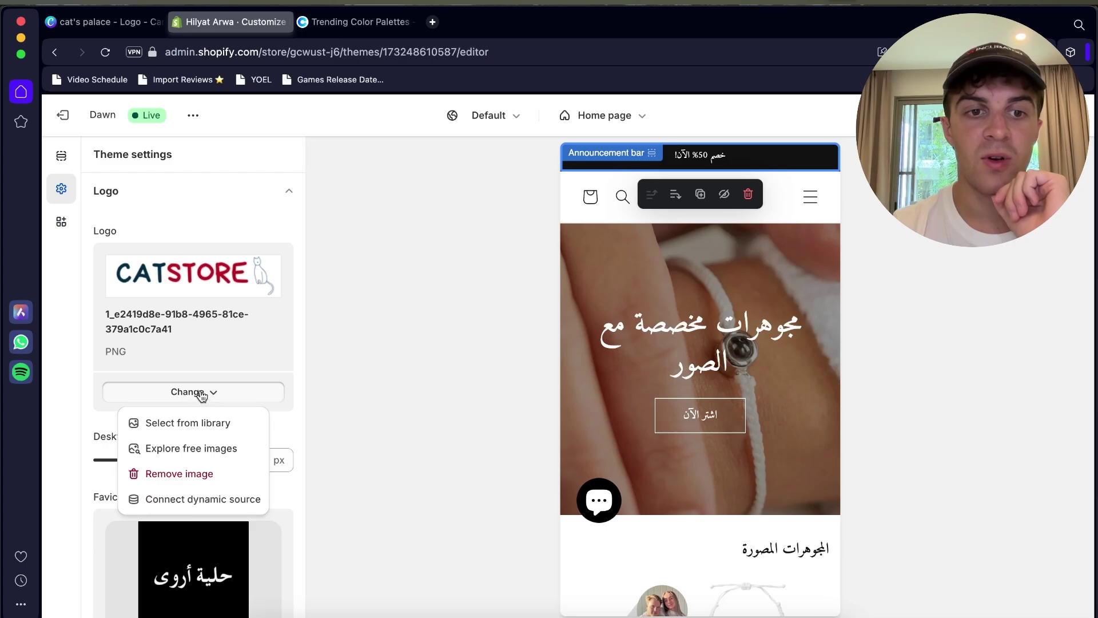
click(215, 427)
click(559, 286)
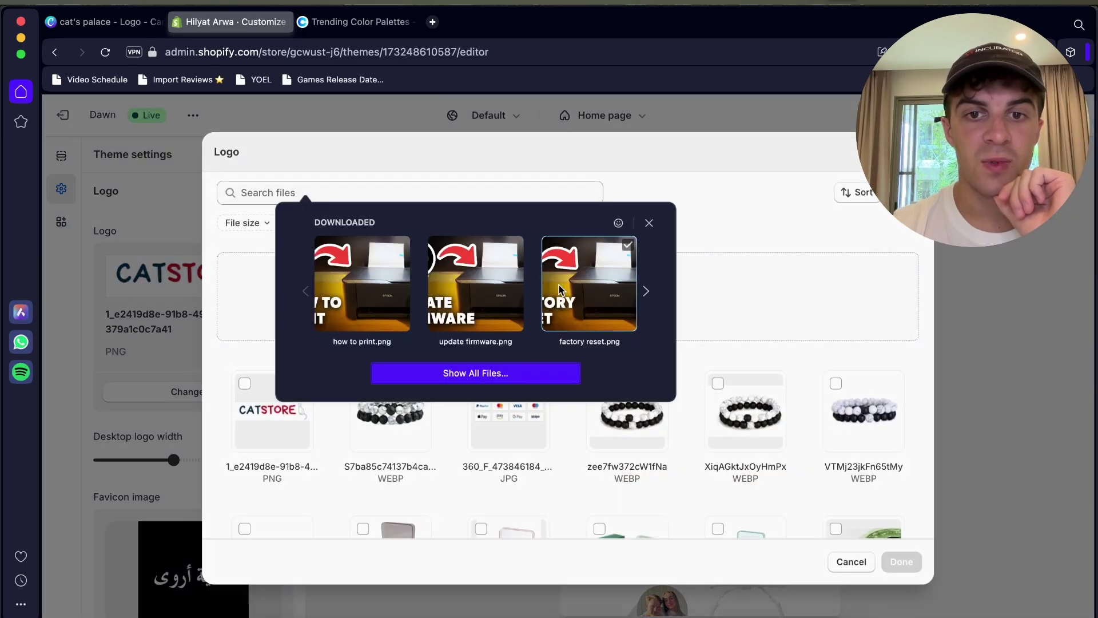
click(507, 373)
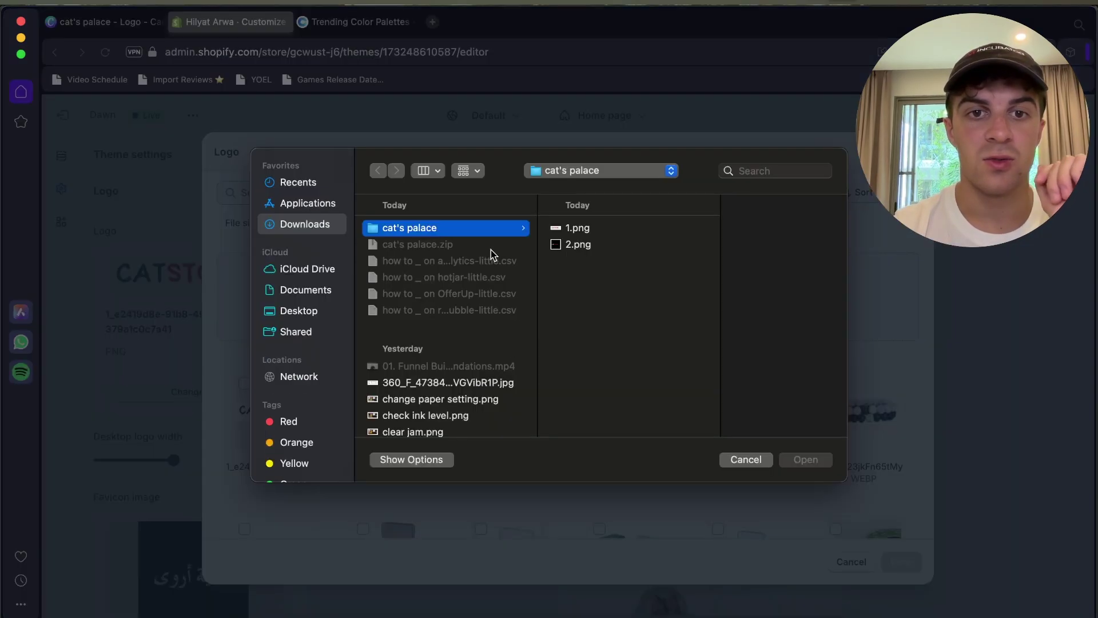
double_click(572, 249)
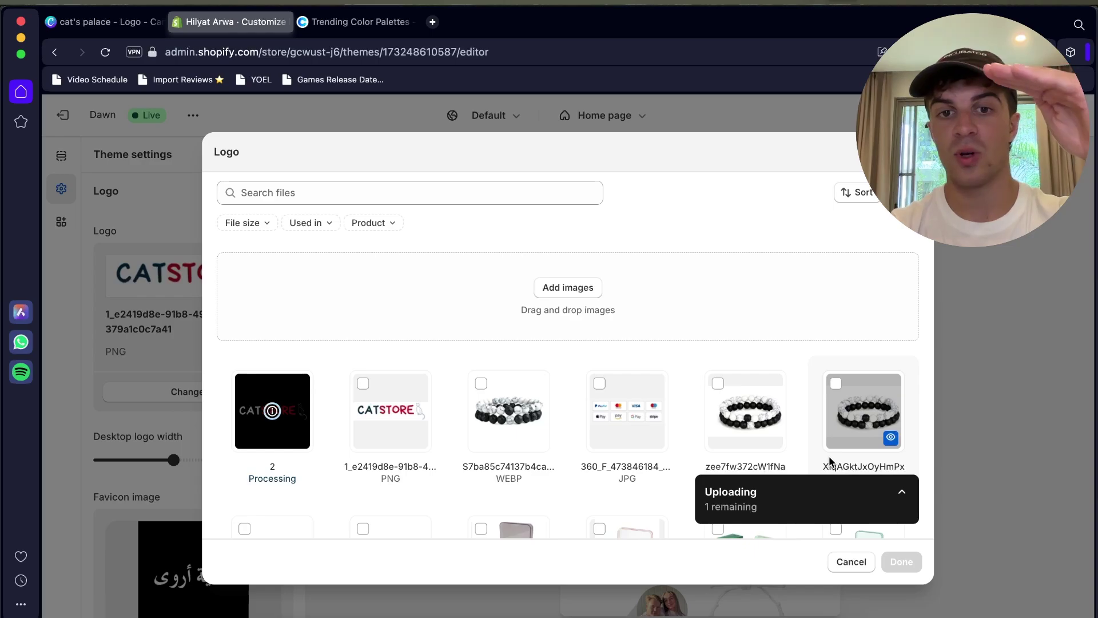
click(897, 569)
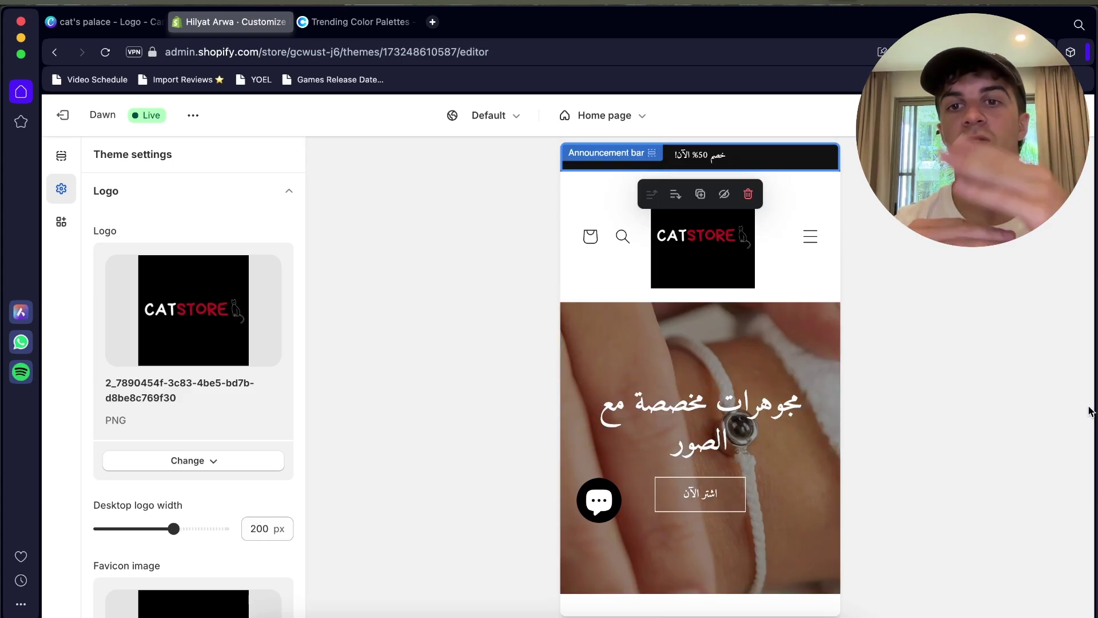
- Switch the header logo back to the white-background CATSTORE image
click(243, 464)
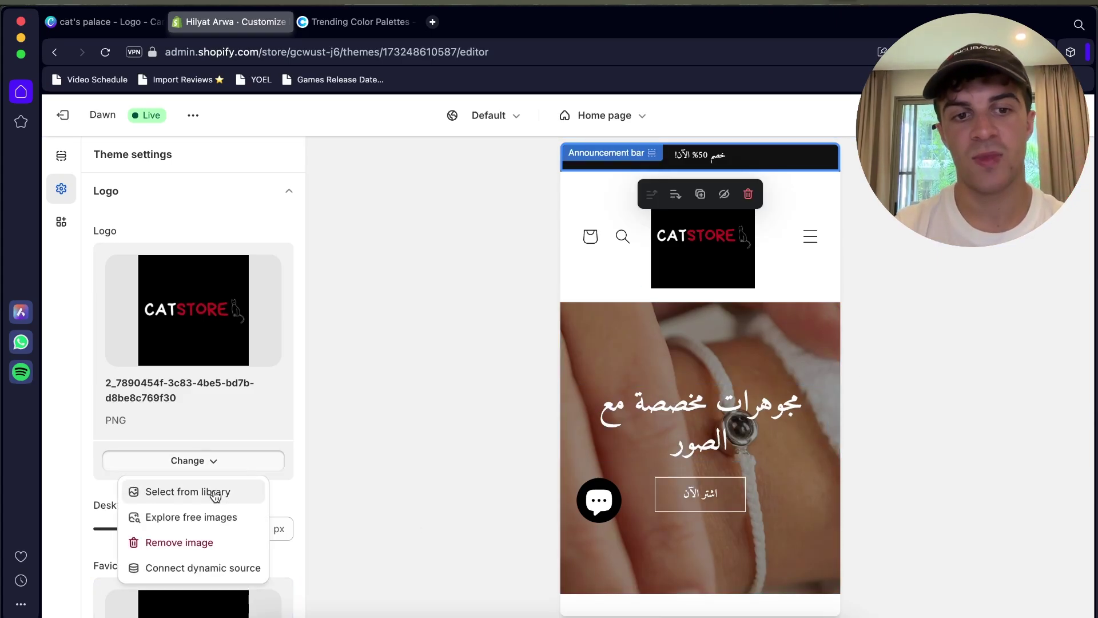
click(240, 492)
click(390, 400)
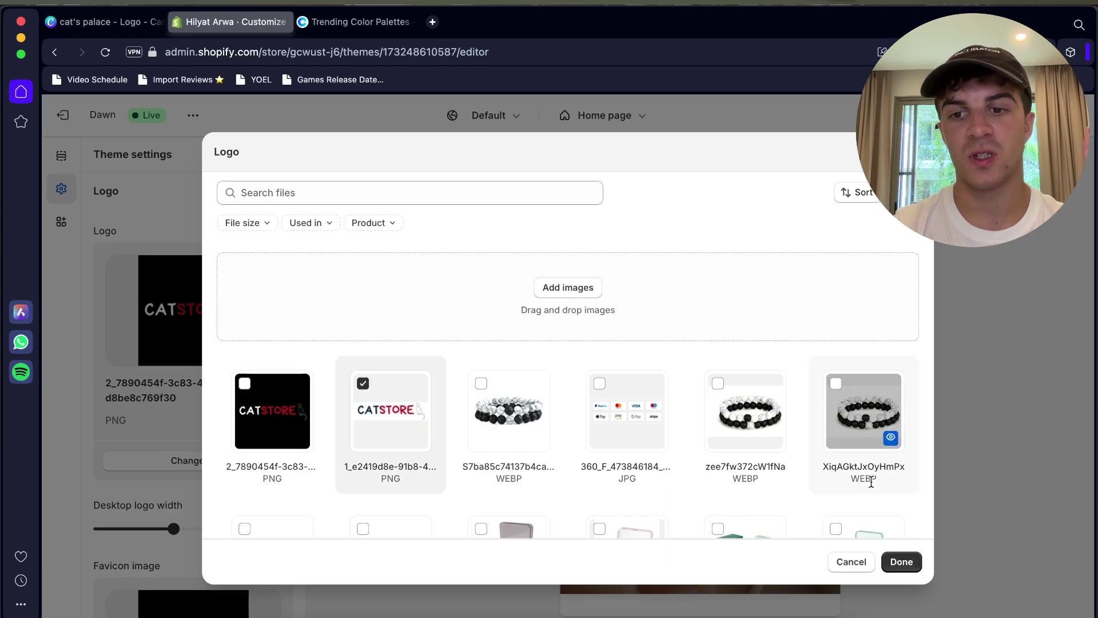
click(901, 561)
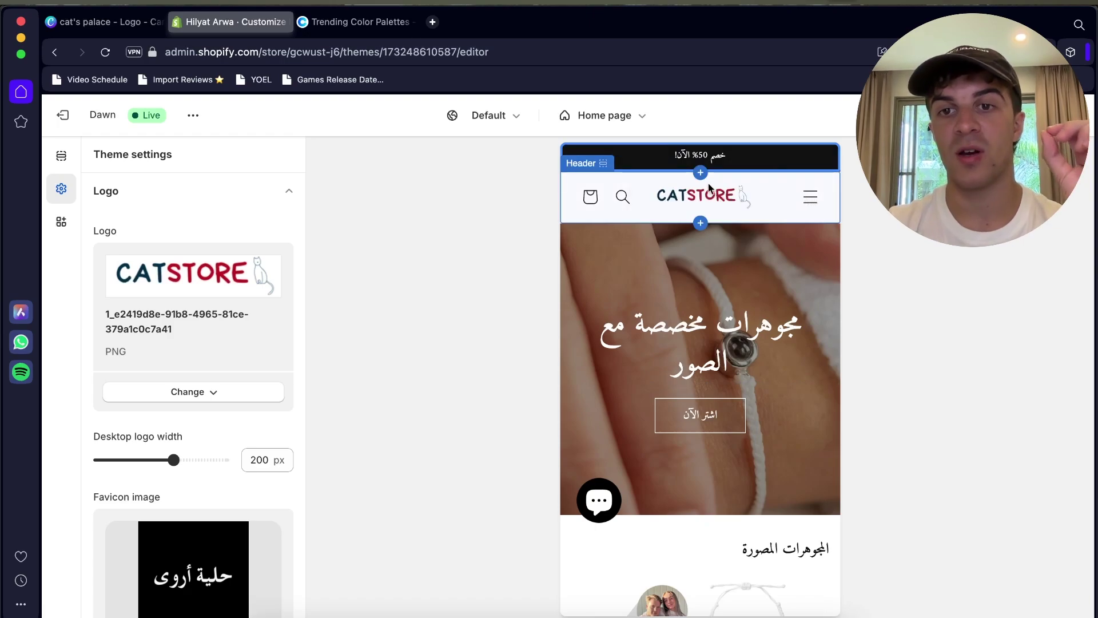
- Set the desktop logo width to 120 px
click(659, 206)
drag(172, 464, 104, 462)
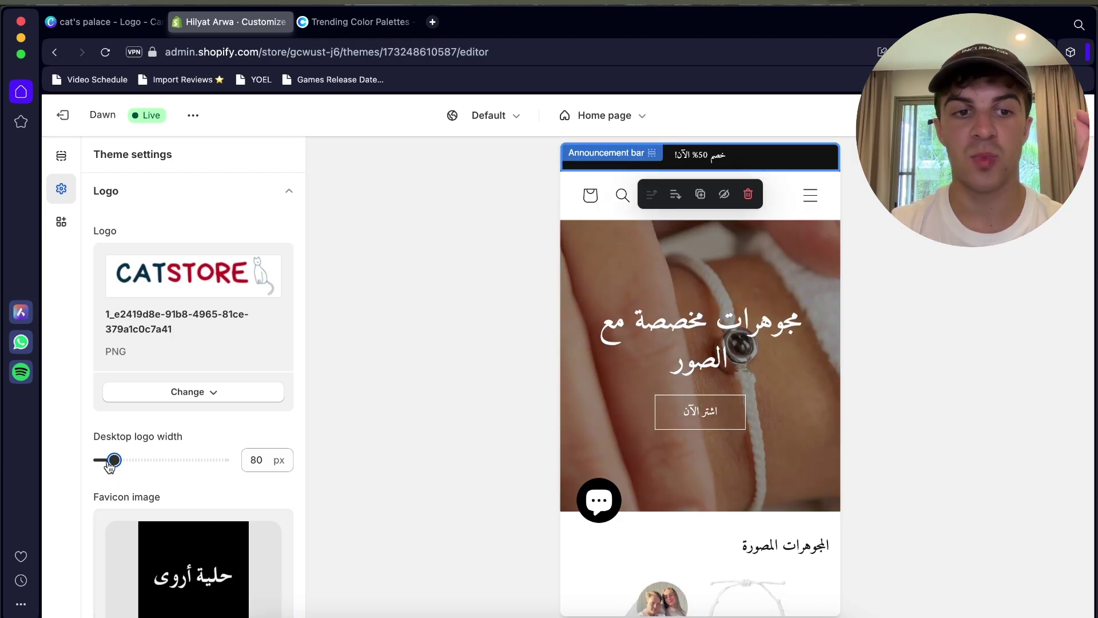
drag(115, 460, 134, 460)
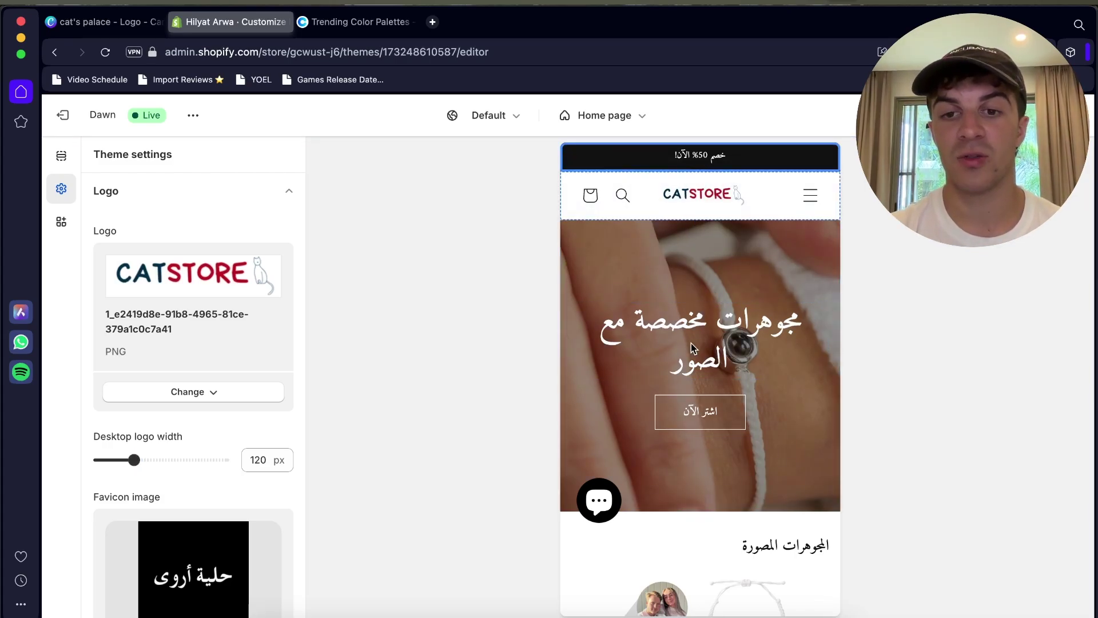
scroll(691, 343, down, 2)
scroll(738, 257, up, 2)
scroll(173, 473, down, 6)
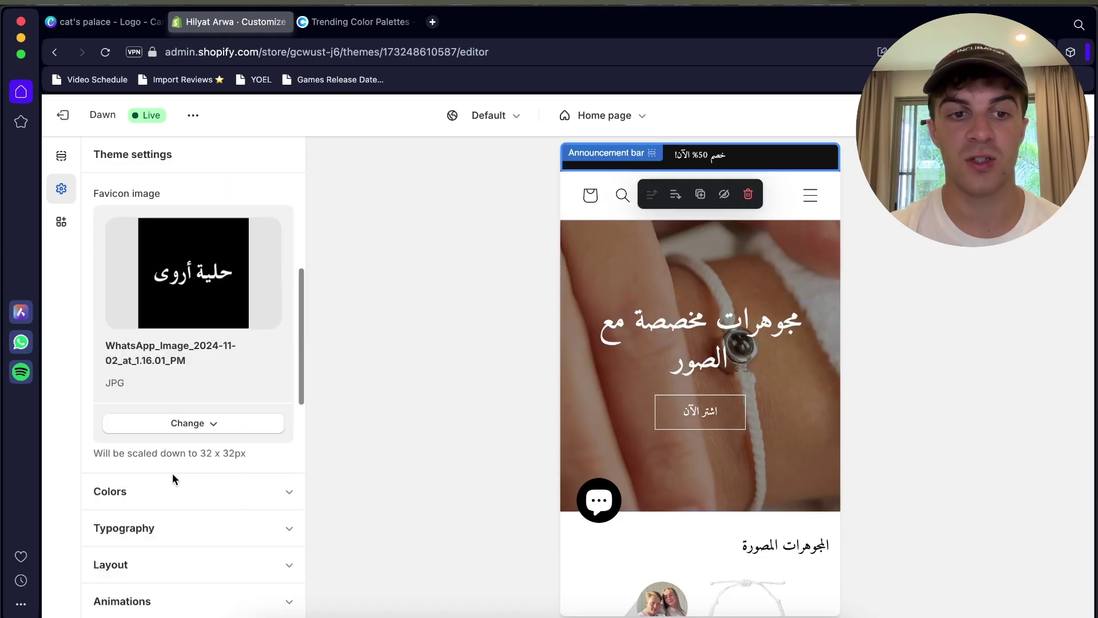
scroll(187, 415, up, 5)
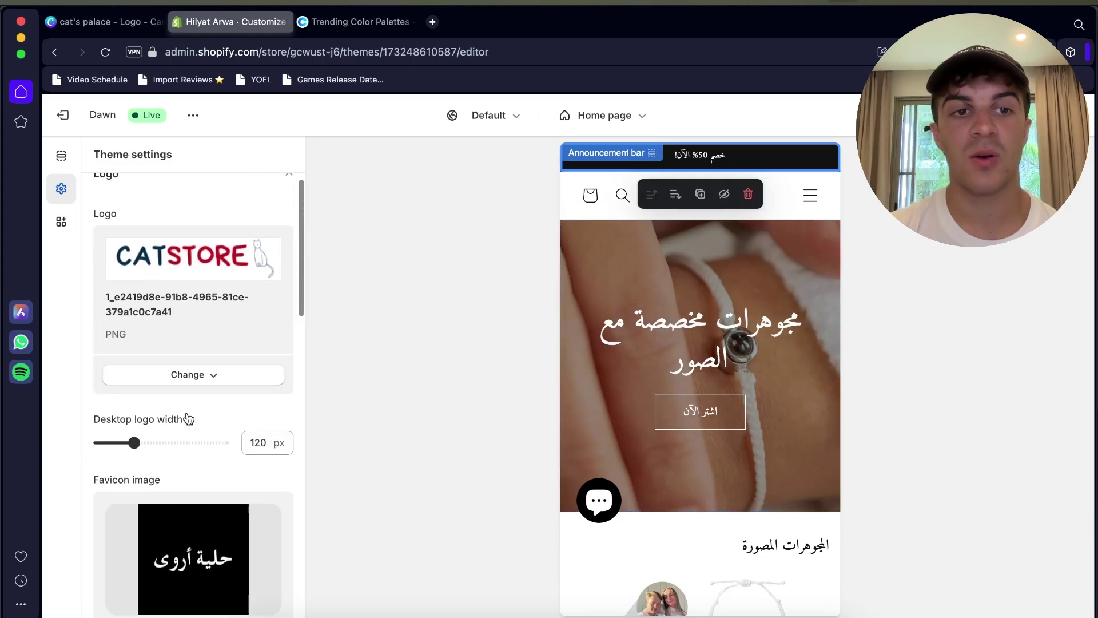
- Dismiss the logo replacement options and collapse the Logo section
click(212, 395)
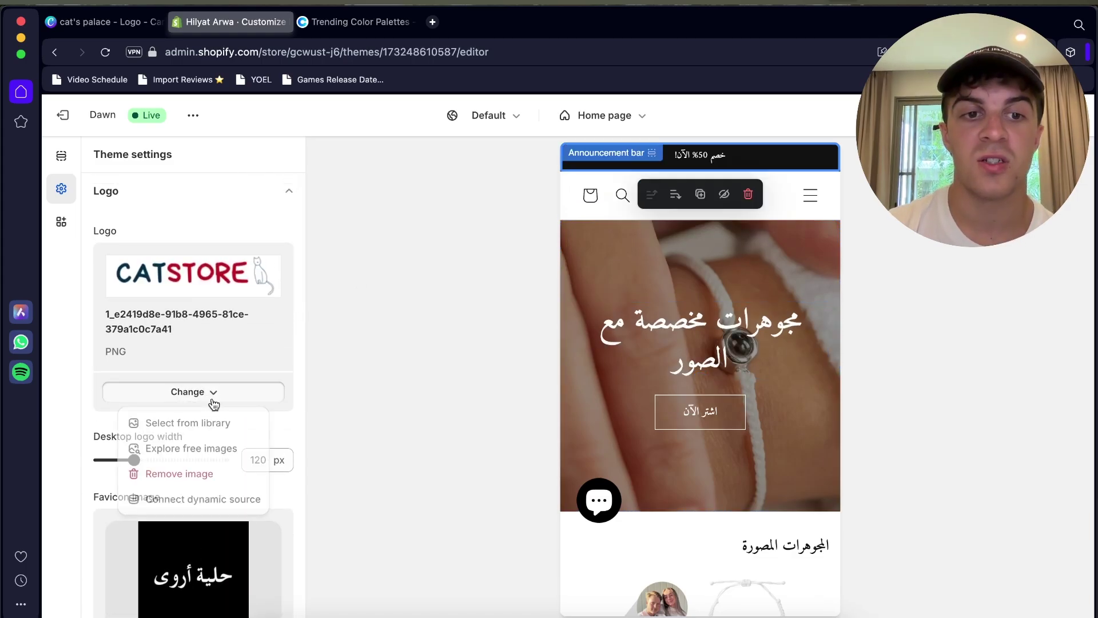
click(236, 228)
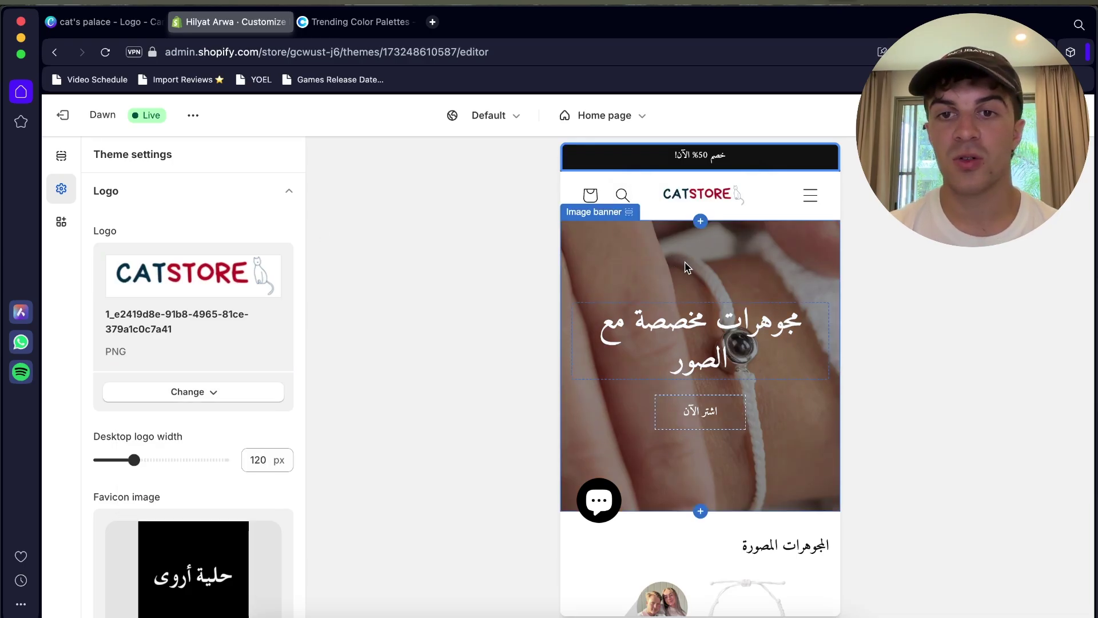
scroll(708, 289, down, 5)
scroll(703, 295, up, 5)
scroll(122, 209, down, 1)
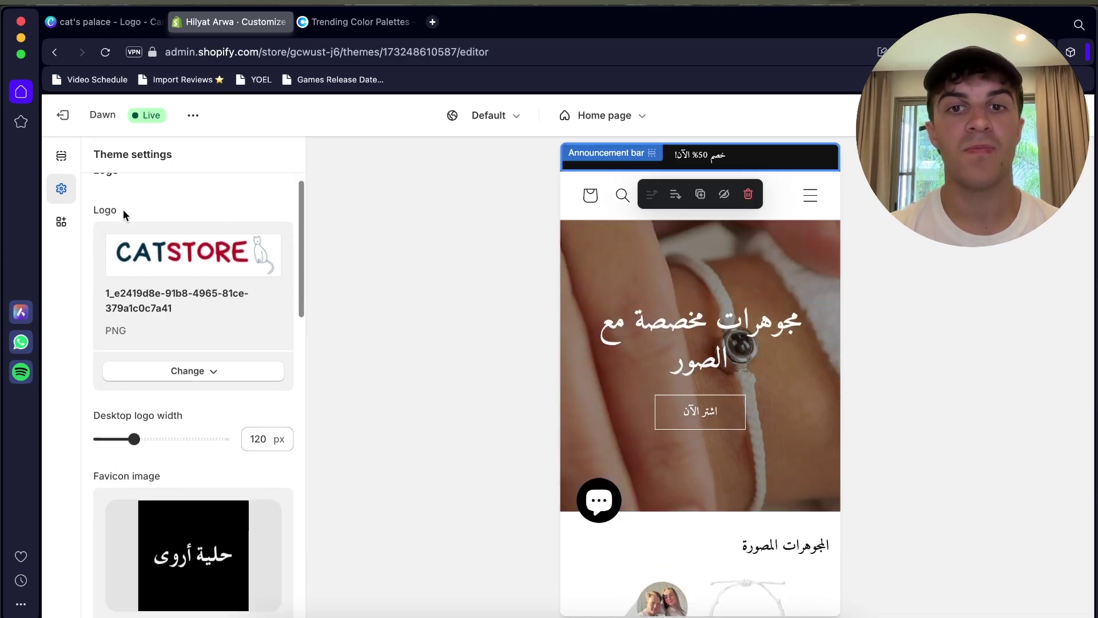
click(209, 172)
click(209, 195)
click(210, 194)
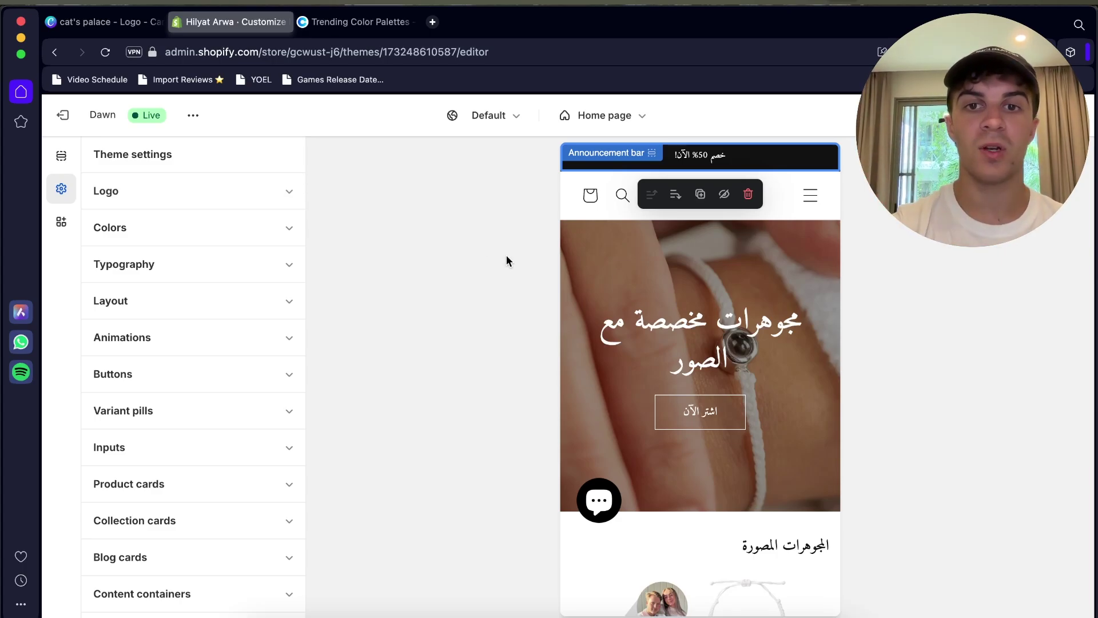
scroll(681, 231, down, 2)
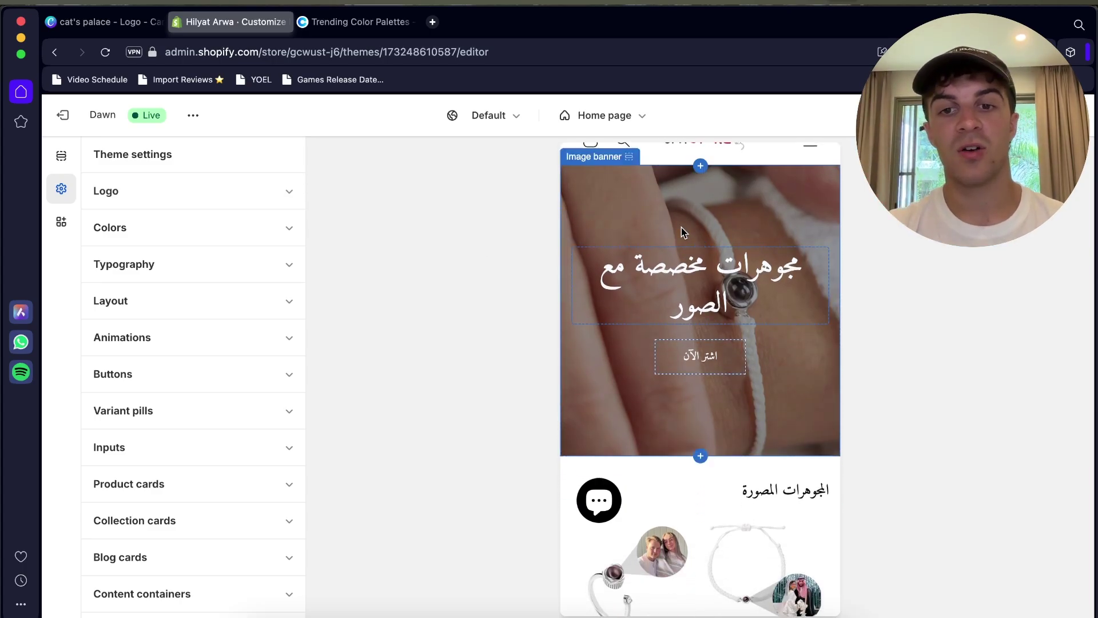
scroll(681, 228, down, 5)
scroll(674, 252, up, 6)
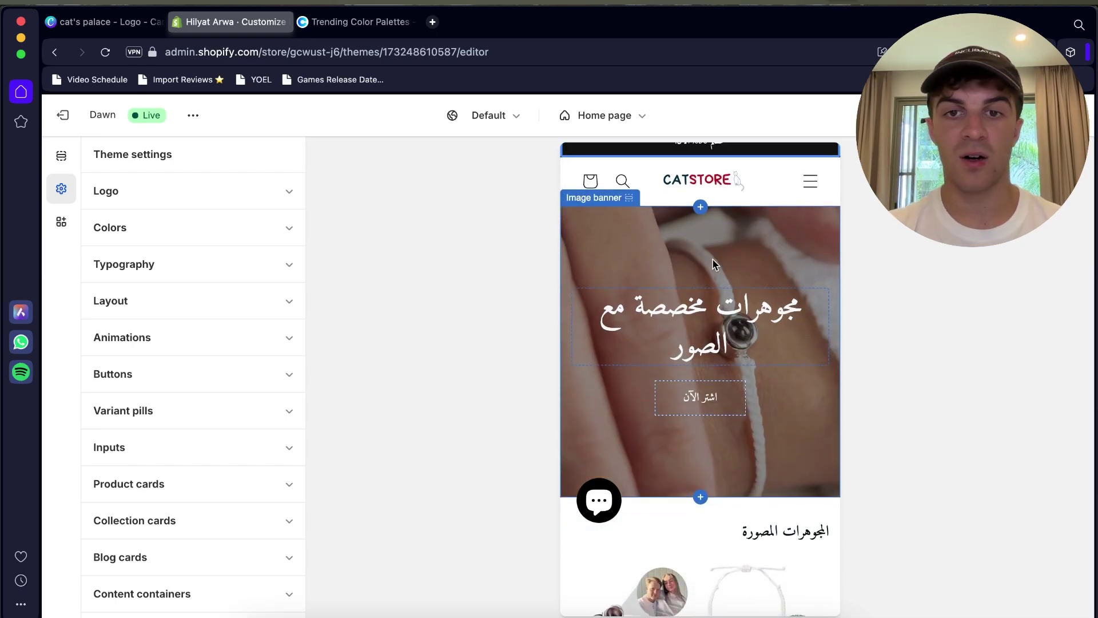
scroll(703, 246, down, 1)
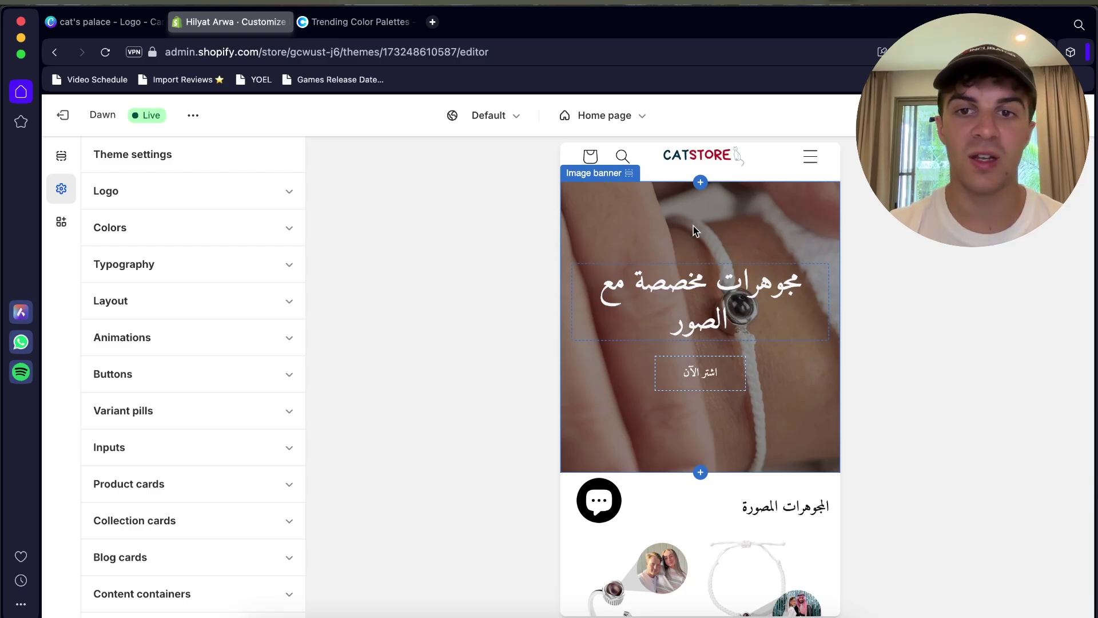
scroll(695, 229, down, 10)
scroll(693, 228, up, 10)
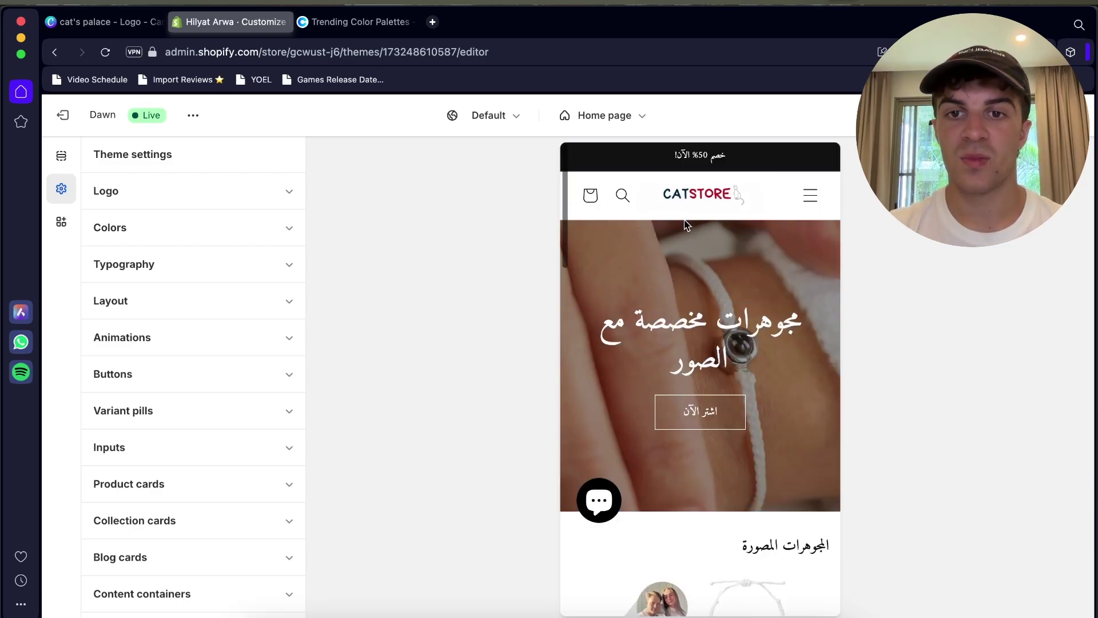
mouse_move(691, 241)
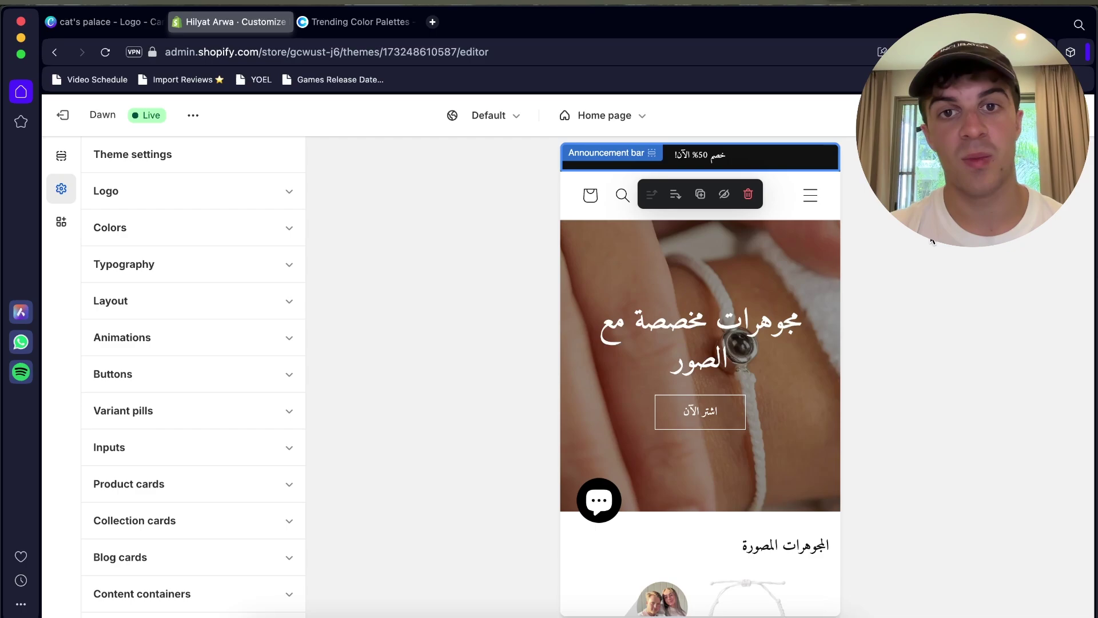